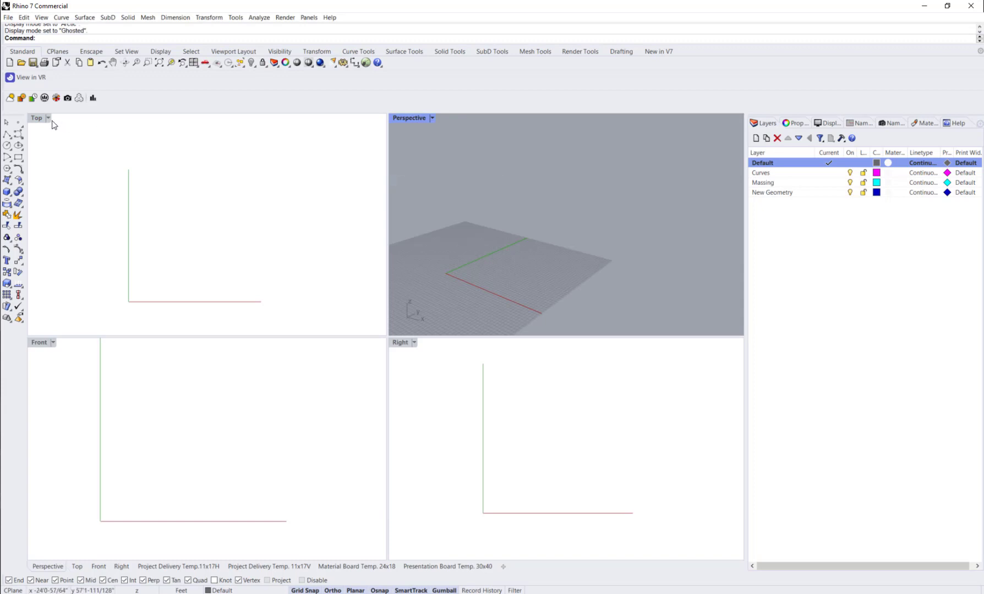
# Step: Set the Top viewport's display mode to Ghosted
pyautogui.click(49, 120)
pyautogui.click(49, 120)
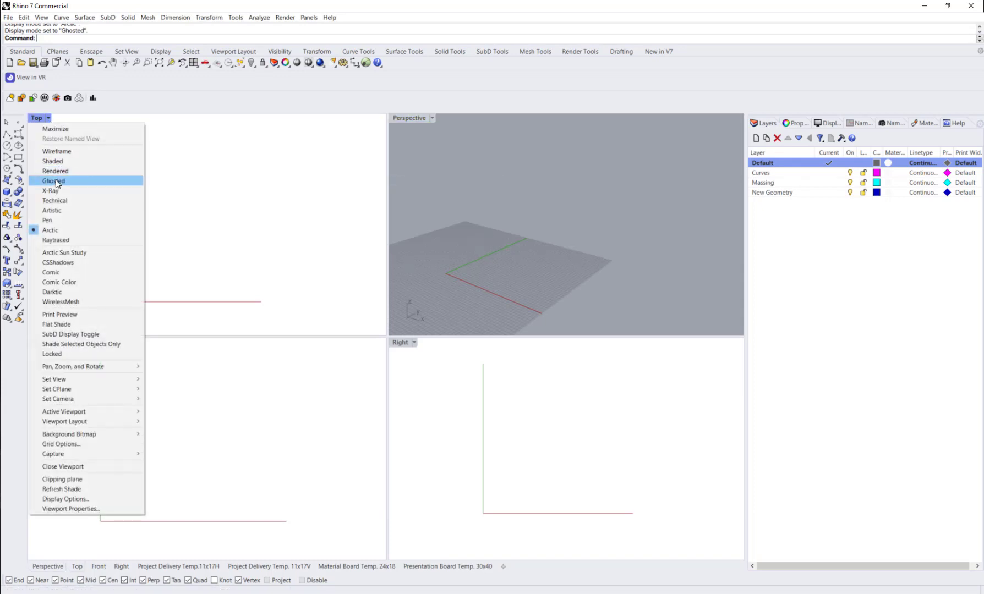
pyautogui.click(54, 180)
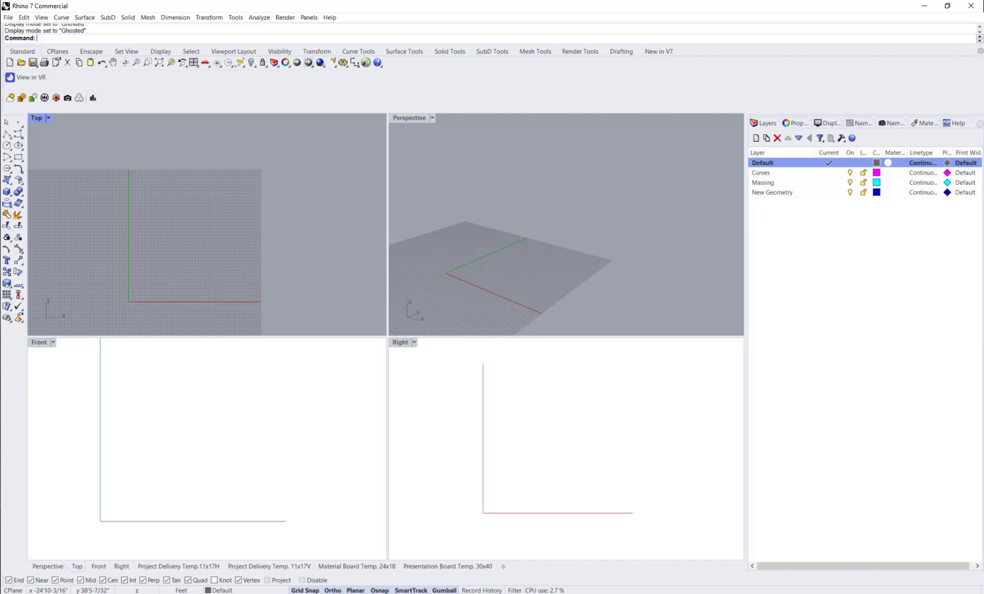
# Step: Make the Curves layer the current layer
pyautogui.click(801, 174)
pyautogui.doubleClick(801, 174)
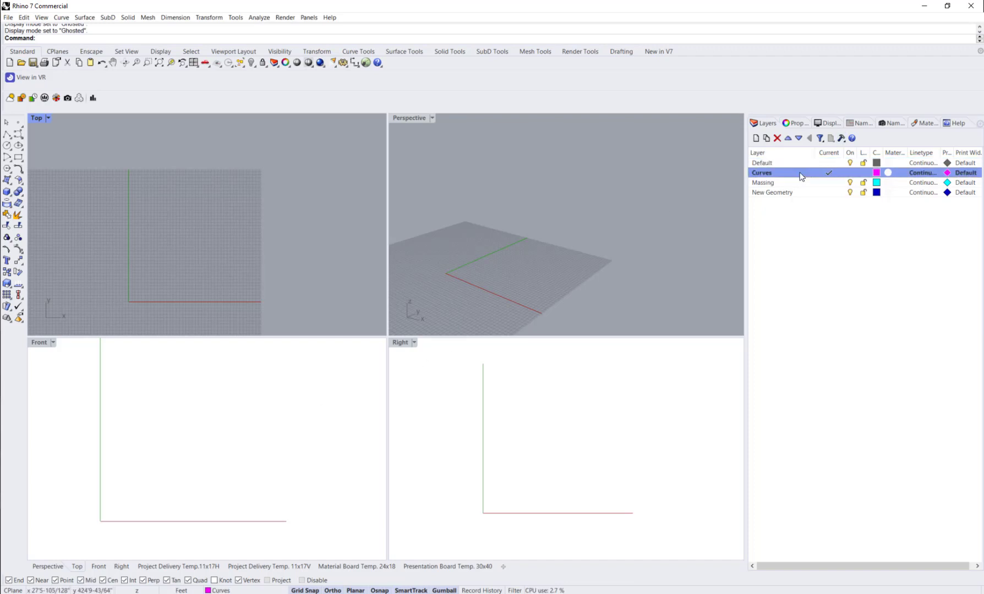
pyautogui.rightClick(801, 174)
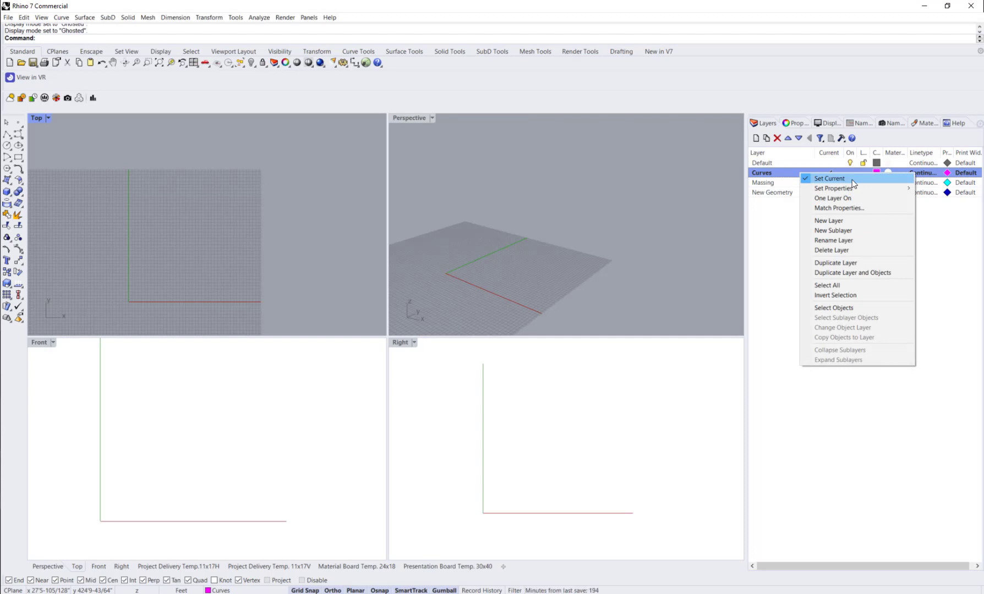
pyautogui.click(790, 235)
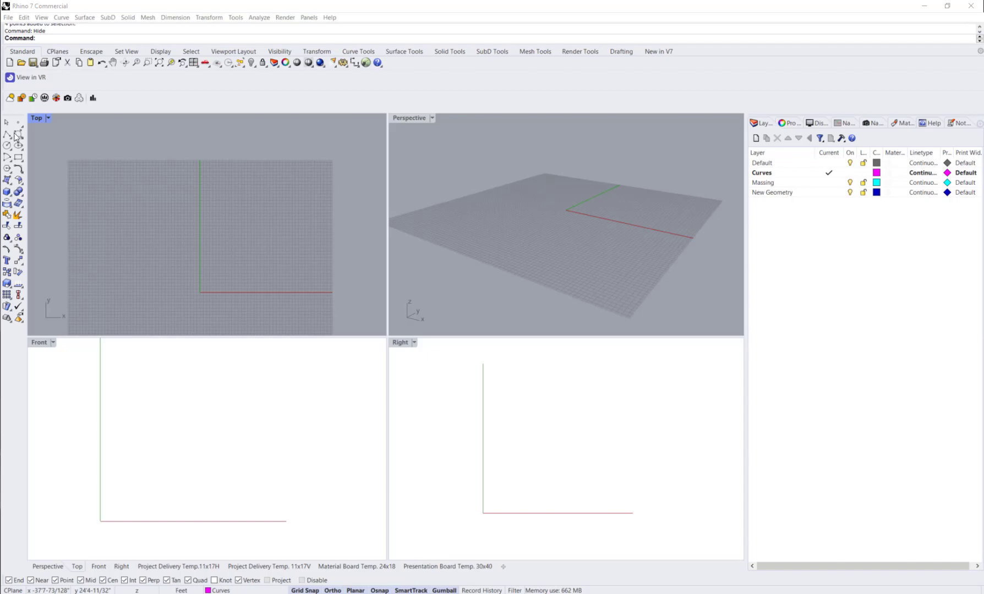
# Step: Review the desk height and counter depth notes and the list of available panels
pyautogui.click(962, 124)
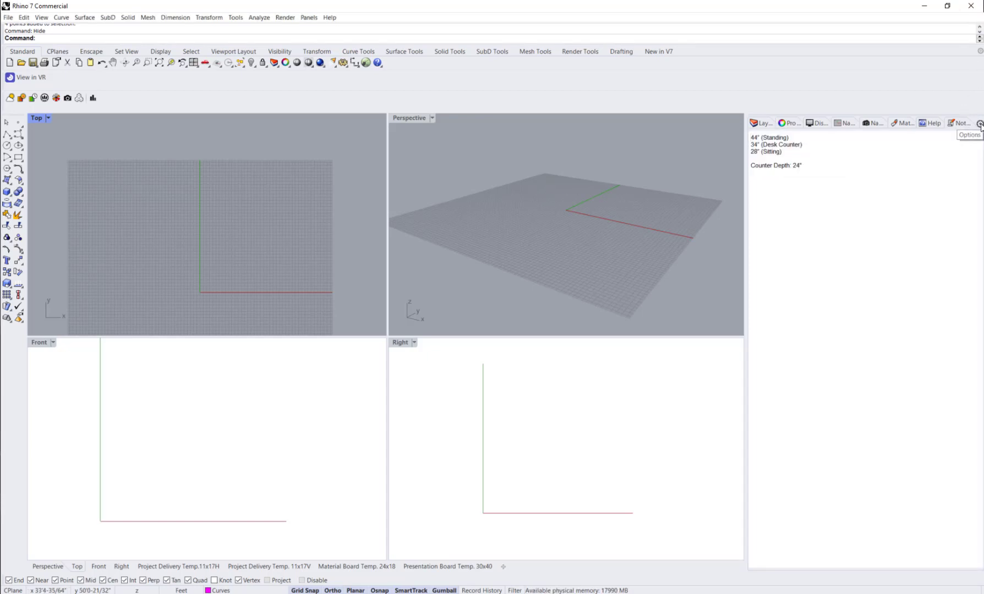
pyautogui.click(980, 124)
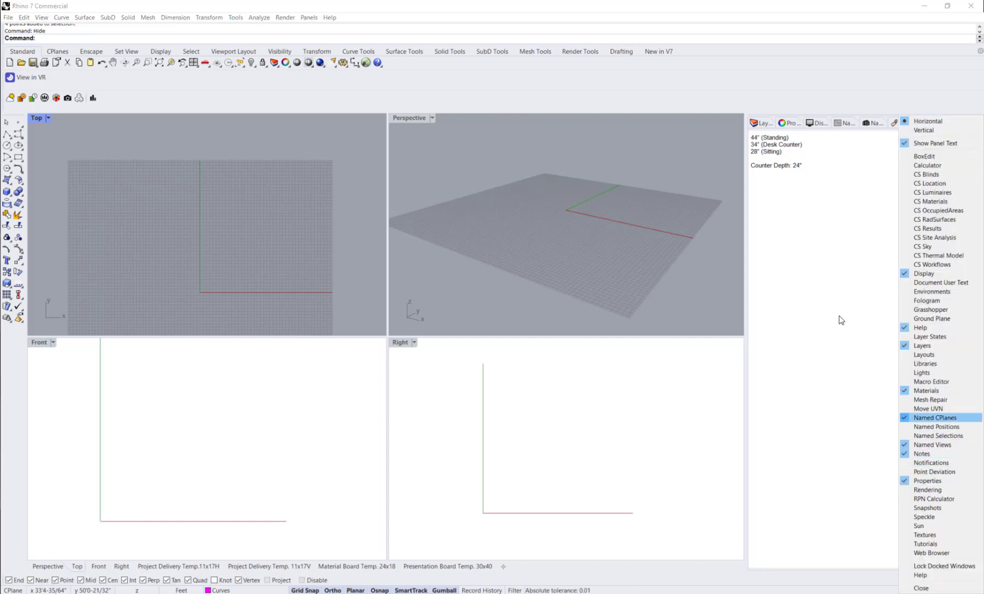
pyautogui.click(798, 216)
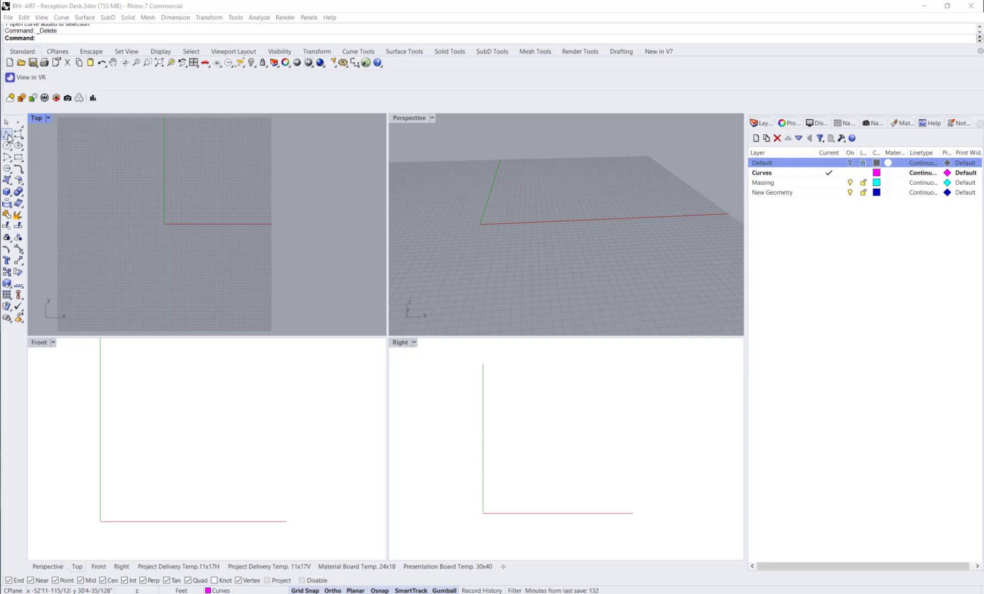
# Step: Start a polyline in the Top view with a 15' vertical first segment
pyautogui.click(57, 19)
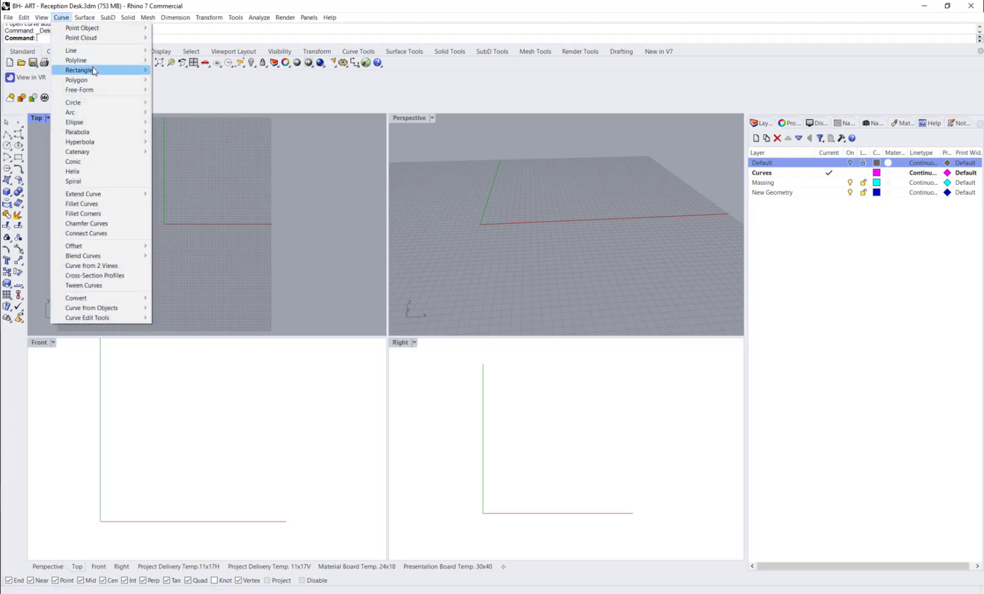
pyautogui.moveTo(97, 59)
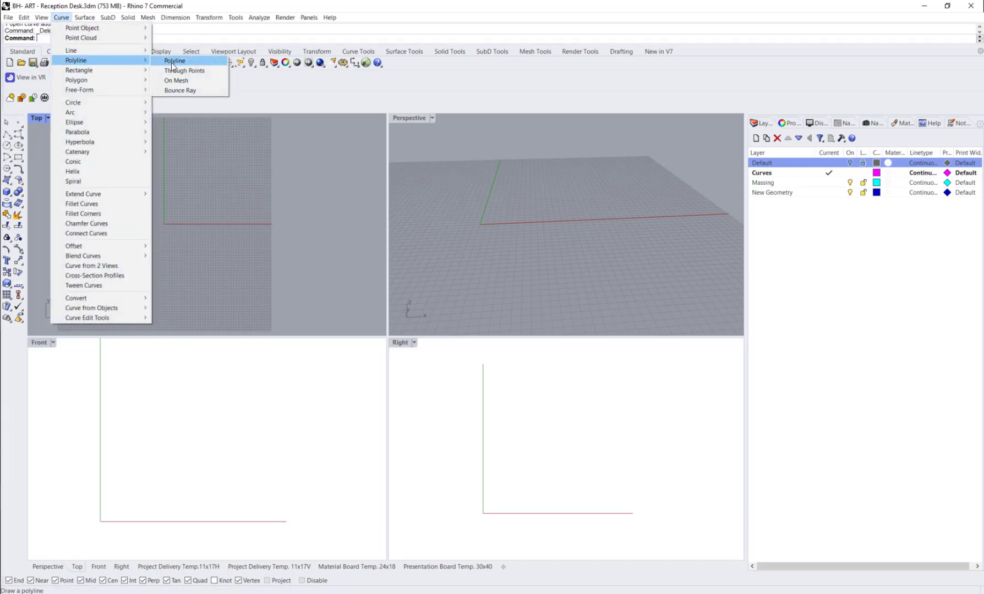
pyautogui.click(173, 65)
pyautogui.click(93, 242)
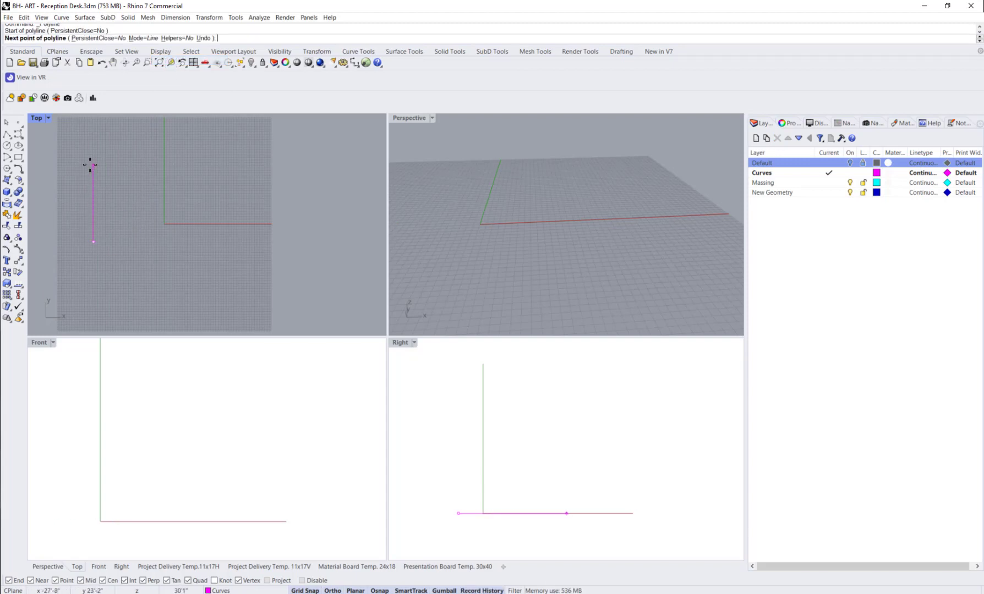
pyautogui.write("15'")
pyautogui.press('Return')
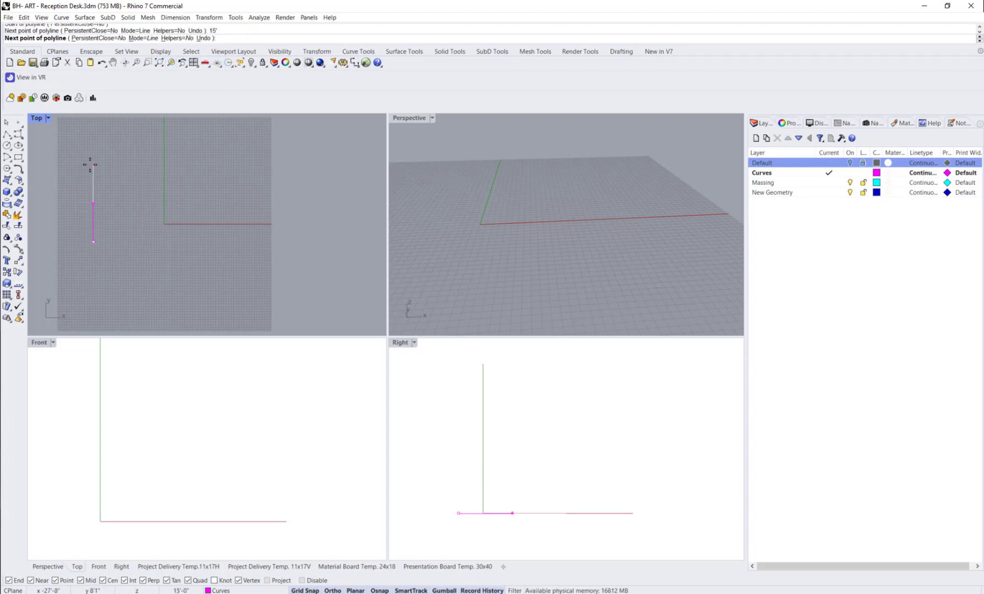
pyautogui.click(93, 189)
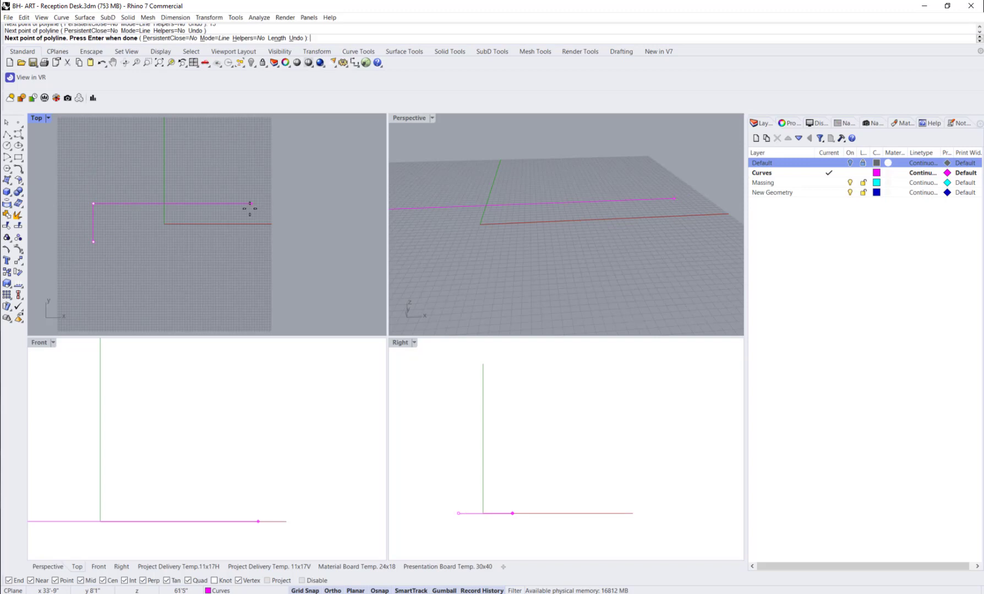
# Step: Continue the polyline with a 20' horizontal segment to the right and finish it with a 5' segment downward
pyautogui.write("20'")
pyautogui.press('Return')
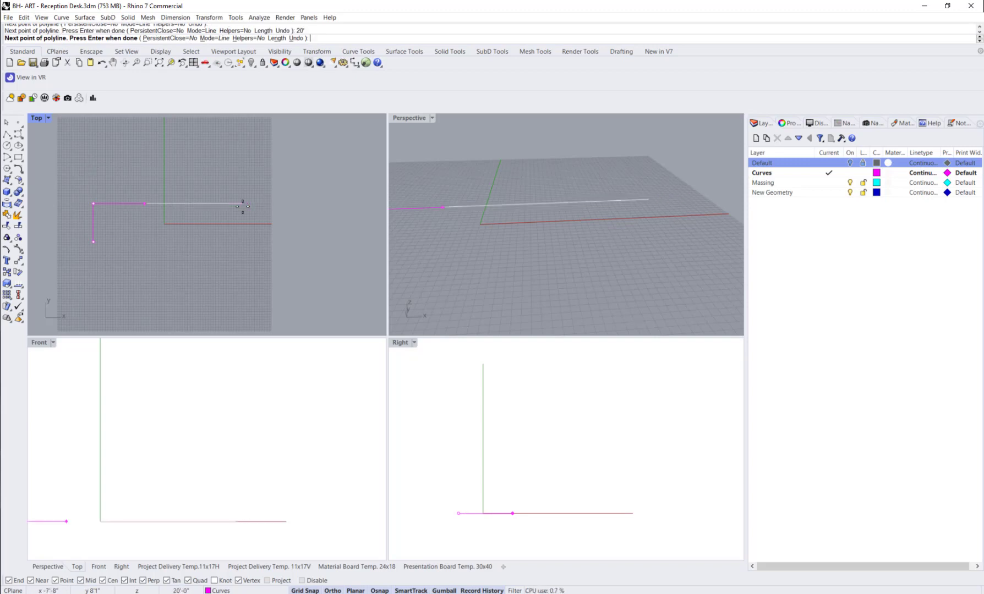
pyautogui.click(242, 206)
pyautogui.scroll(3, 132, 226)
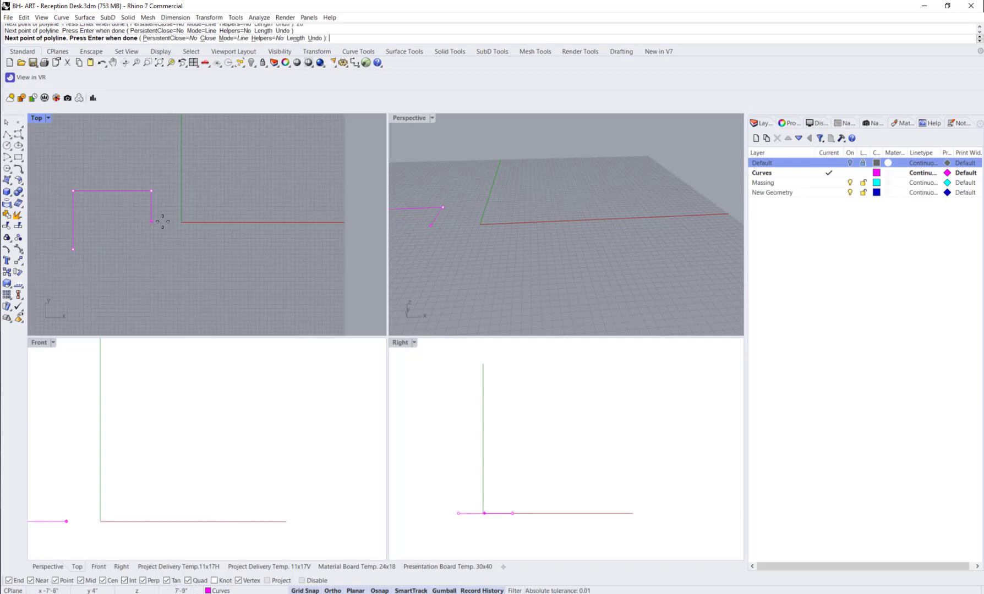
pyautogui.write("5'")
pyautogui.press('Return')
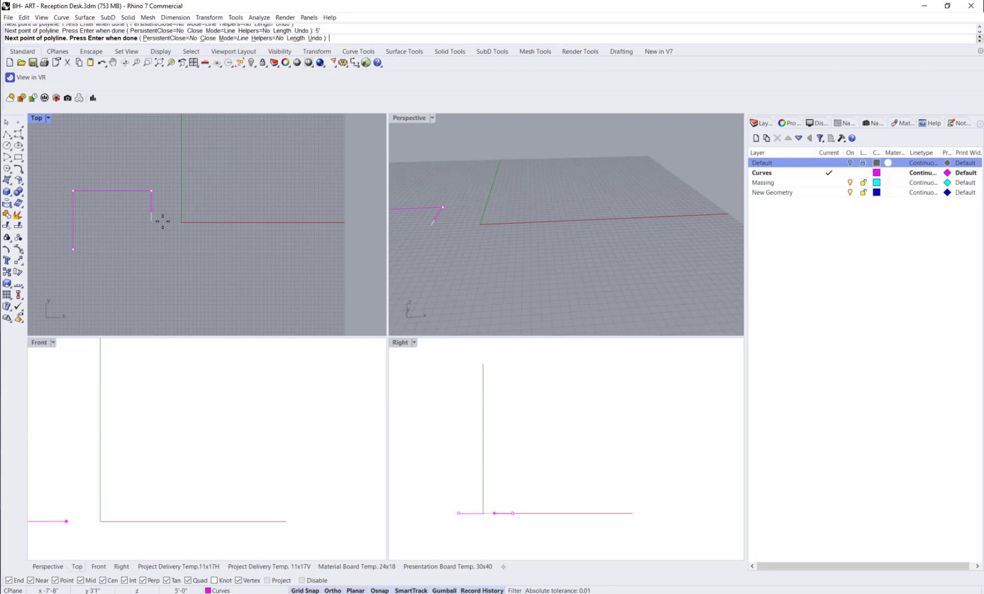
pyautogui.click(162, 221)
pyautogui.press('Return')
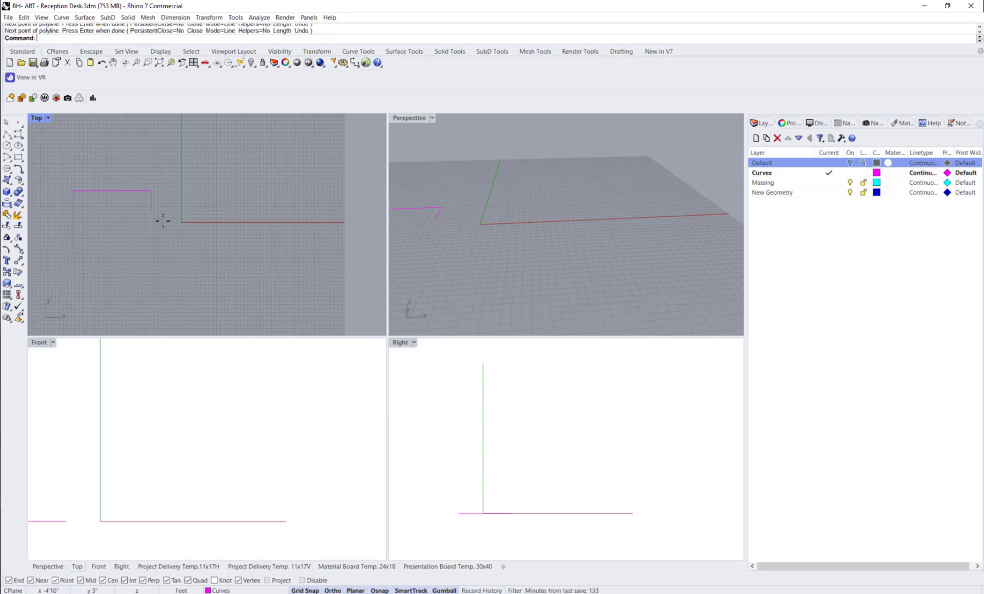
# Step: Fillet the polyline's corners with a 2' radius, with history recording switched on
pyautogui.scroll(3, 78, 146)
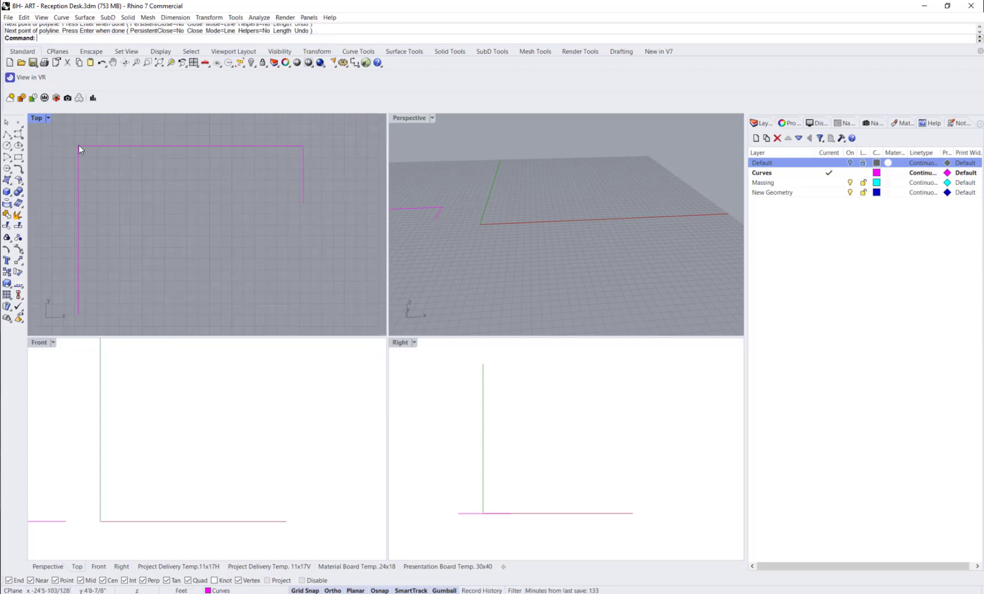
pyautogui.write('Fillet')
pyautogui.click(95, 60)
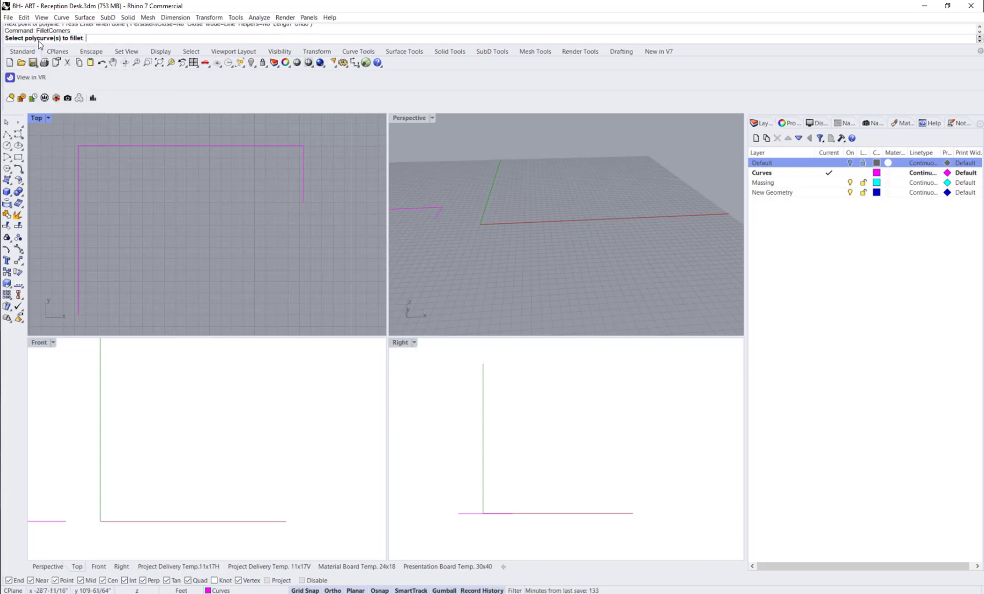
pyautogui.press('Escape')
pyautogui.click(78, 171)
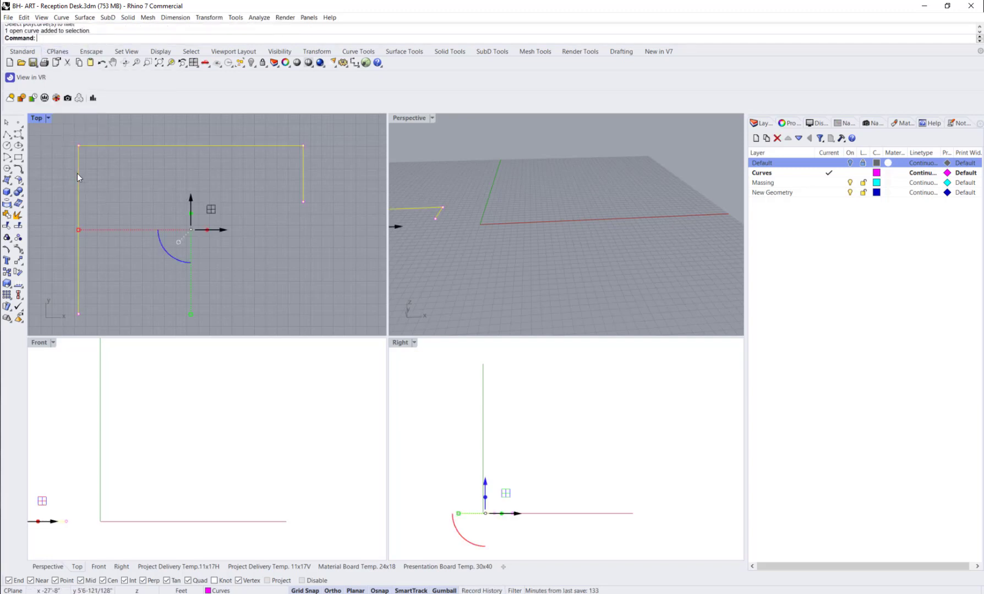
pyautogui.press('Return')
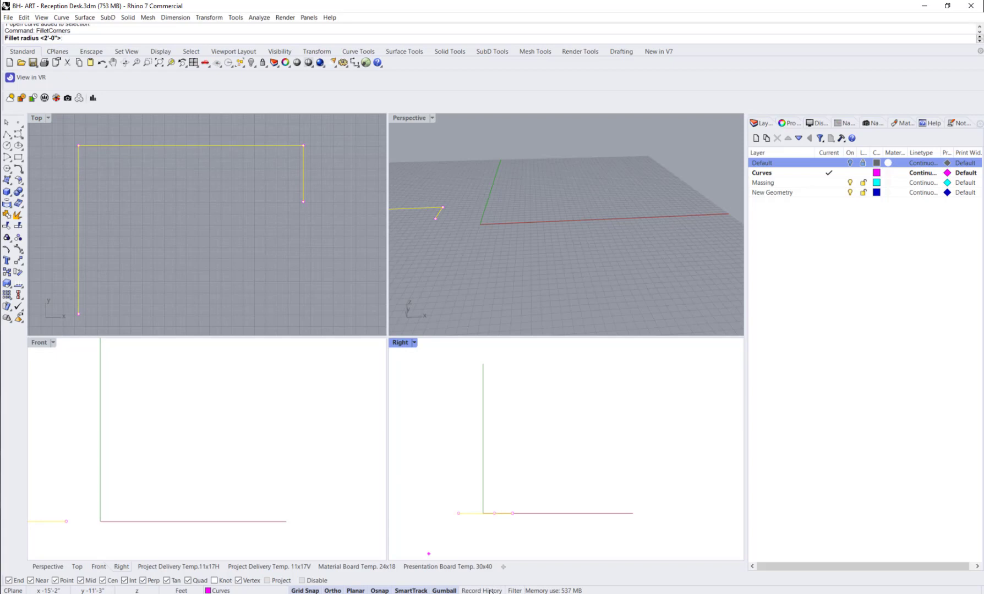
pyautogui.click(481, 590)
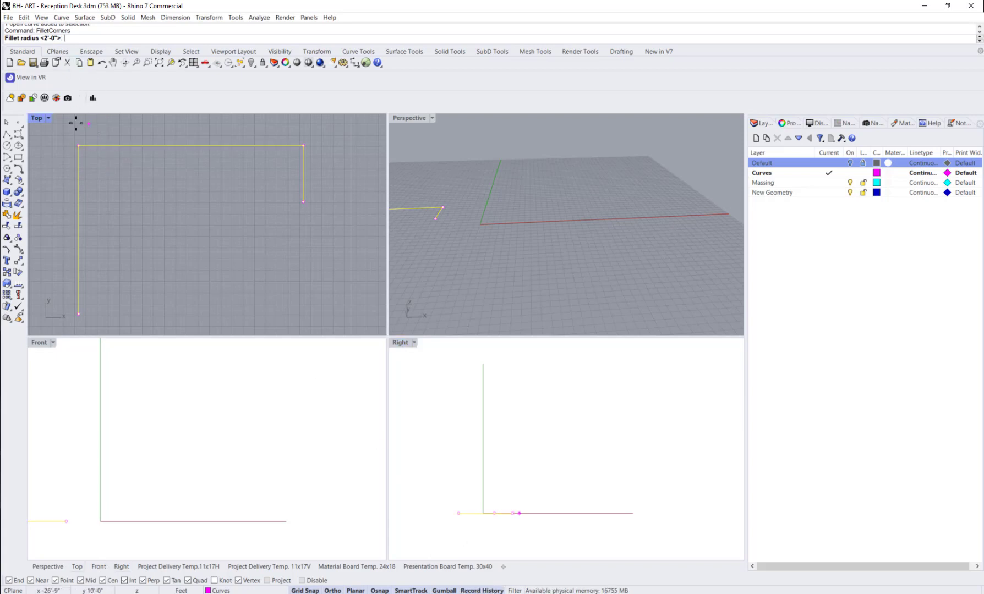
pyautogui.press('Return')
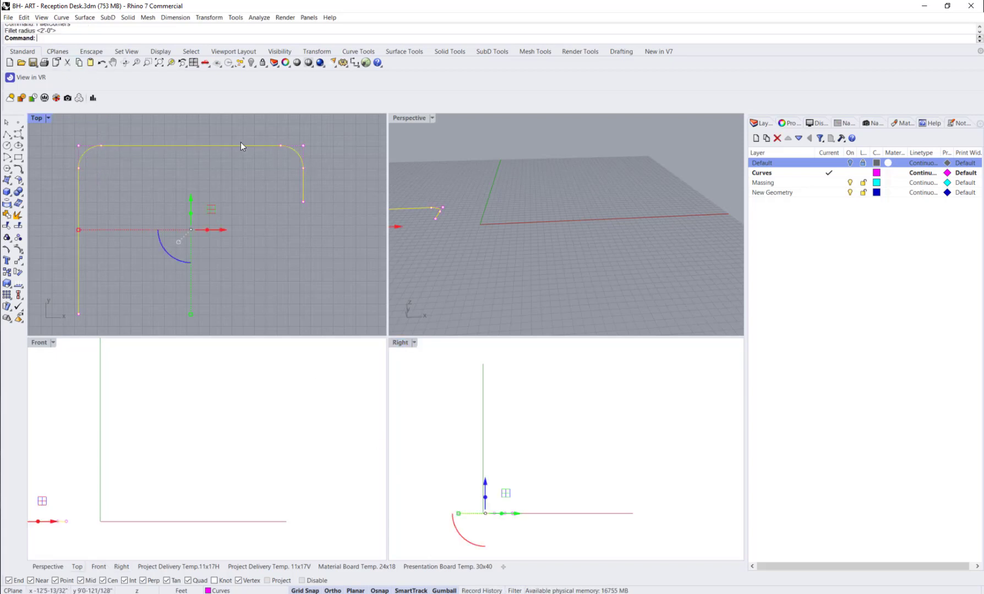
# Step: Move the filleted curve from its lower-left endpoint to the origin 0,0,0 and deselect it
pyautogui.keyDown('shift'); pyautogui.moveTo(505, 236); pyautogui.dragTo(657, 267, button='right'); pyautogui.keyUp('shift')
pyautogui.write('move')
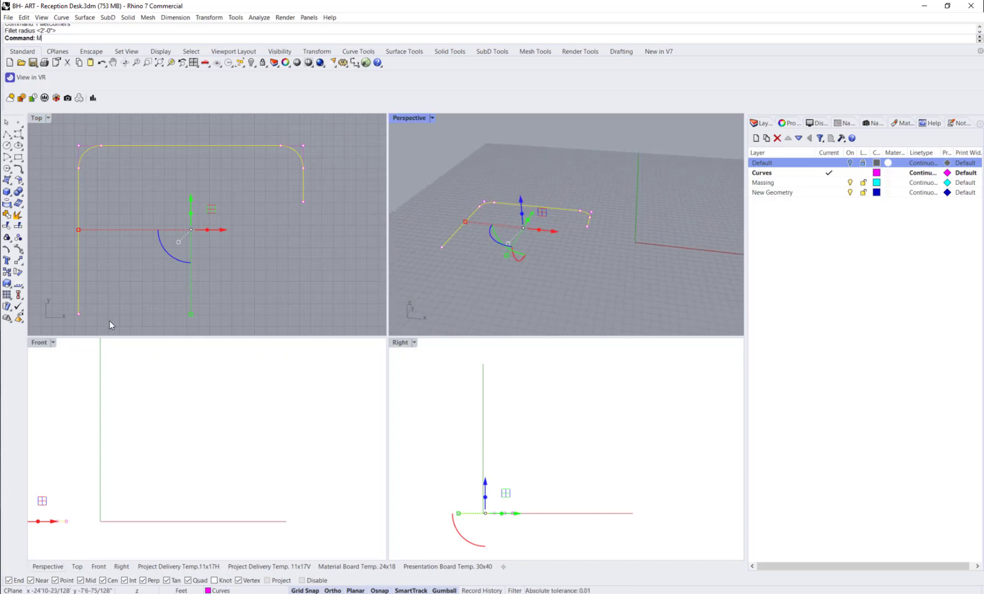
pyautogui.press('Return')
pyautogui.click(78, 313)
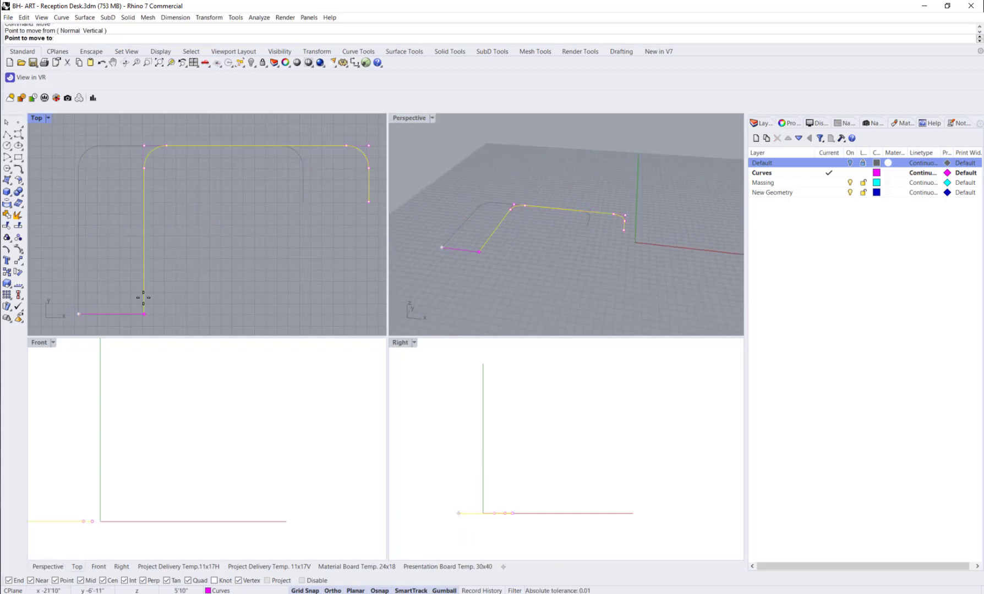
pyautogui.write('0,0,0')
pyautogui.press('Return')
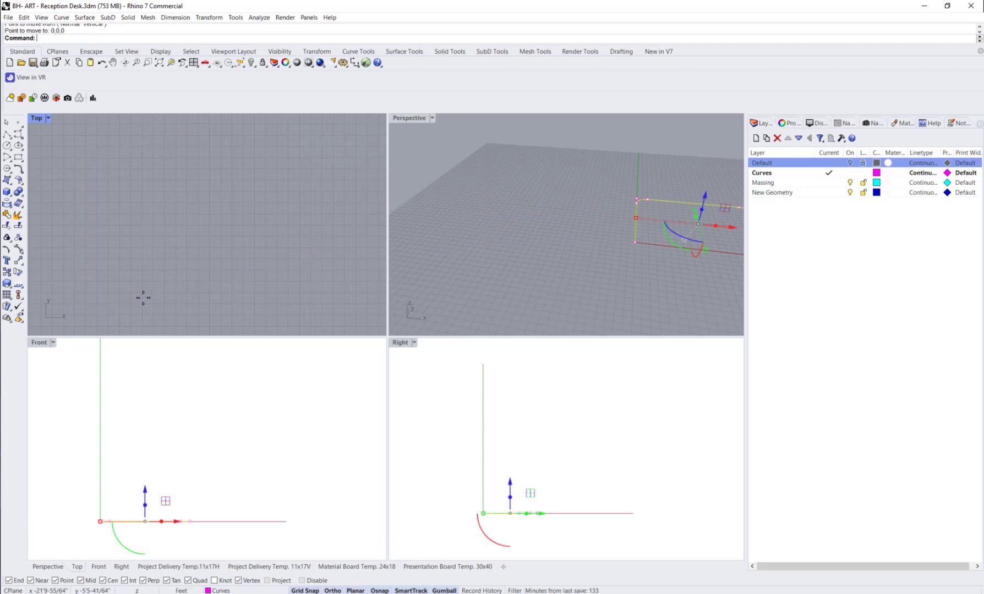
pyautogui.press('Escape')
# Step: Zoom the Top, Front, Right and Perspective viewports to the extents of the curve
pyautogui.write('Z')
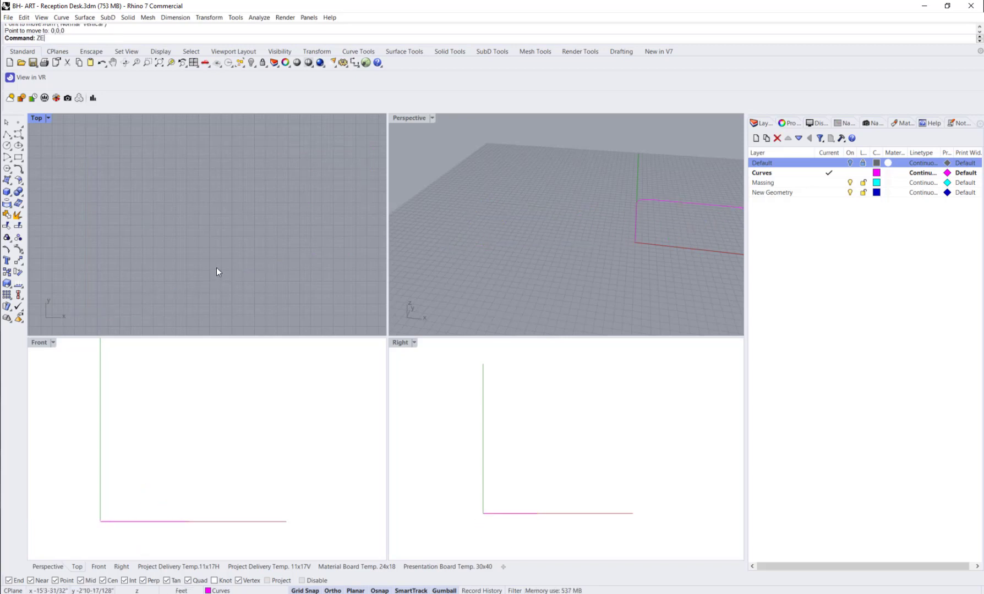
pyautogui.write('E')
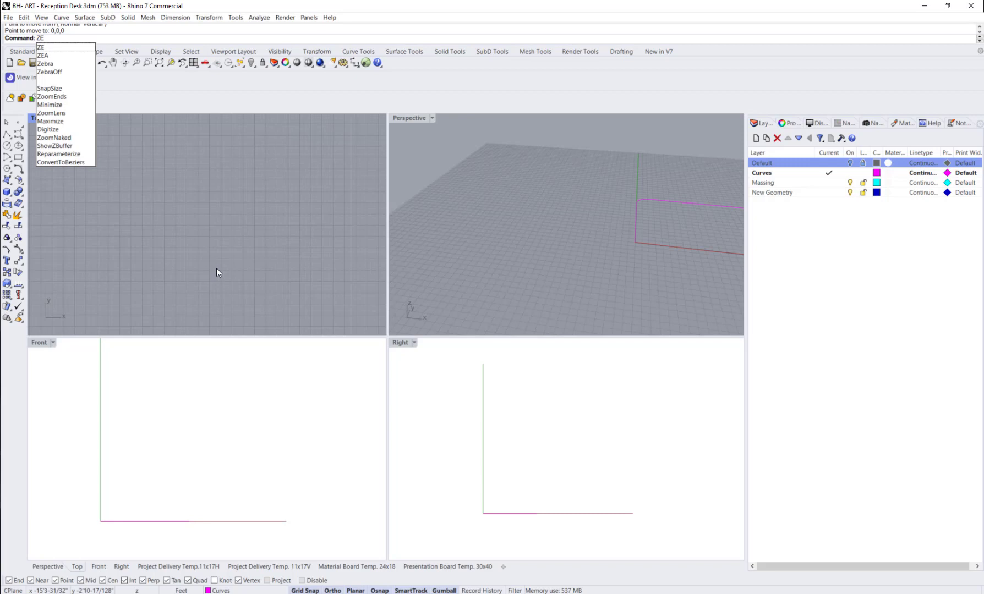
pyautogui.press('Return')
pyautogui.rightClick(270, 443)
pyautogui.rightClick(494, 454)
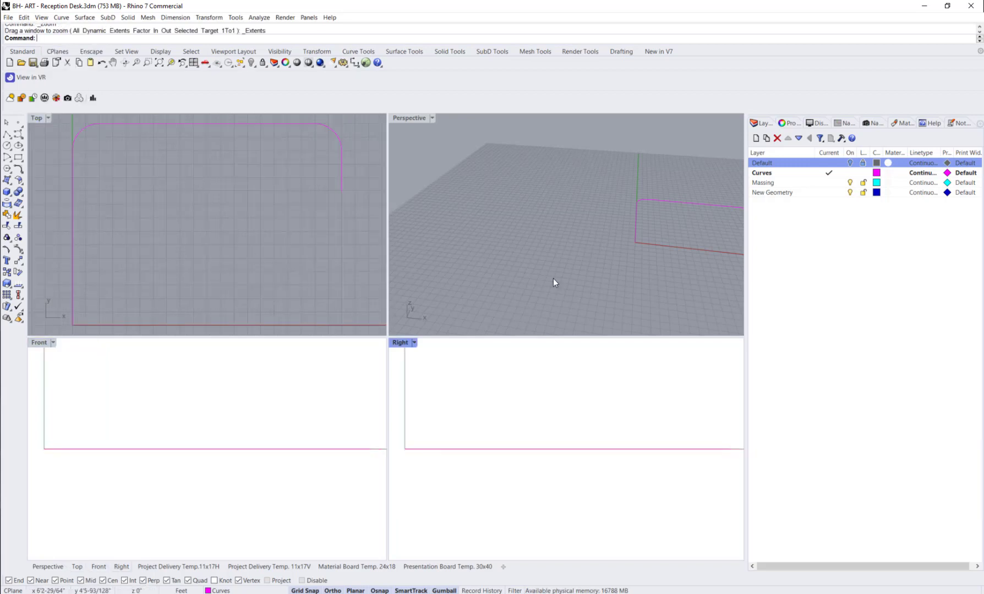
pyautogui.rightClick(552, 278)
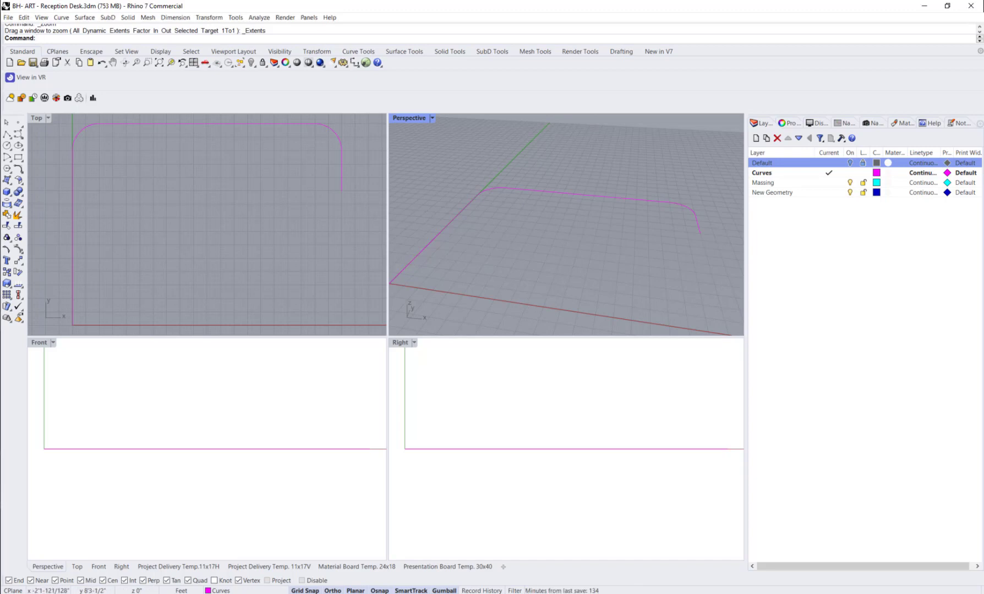
# Step: Offset the filleted curve 24" toward the inside with flat end caps to form a closed counter outline
pyautogui.click(957, 123)
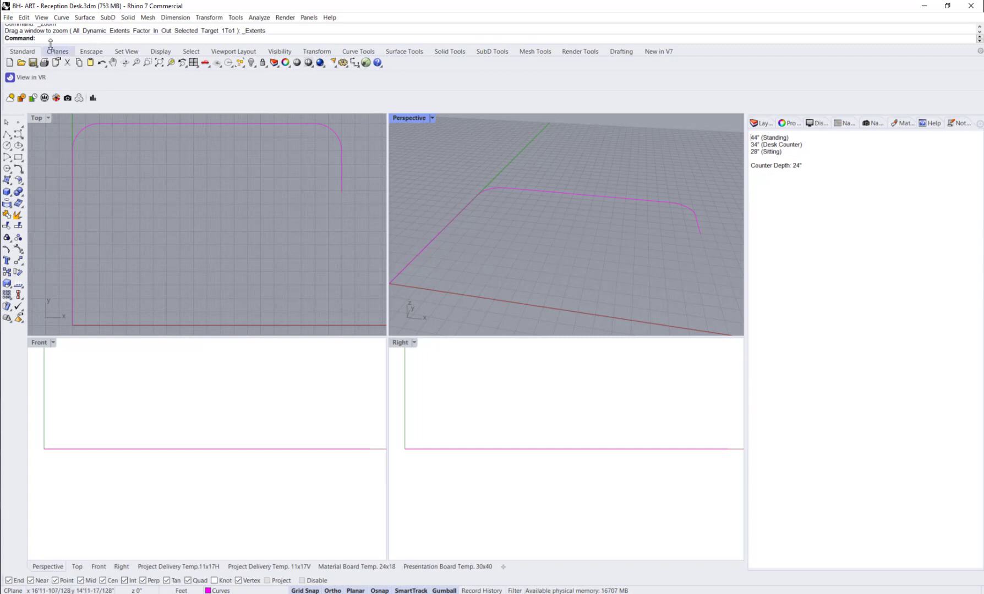
pyautogui.write('ffset')
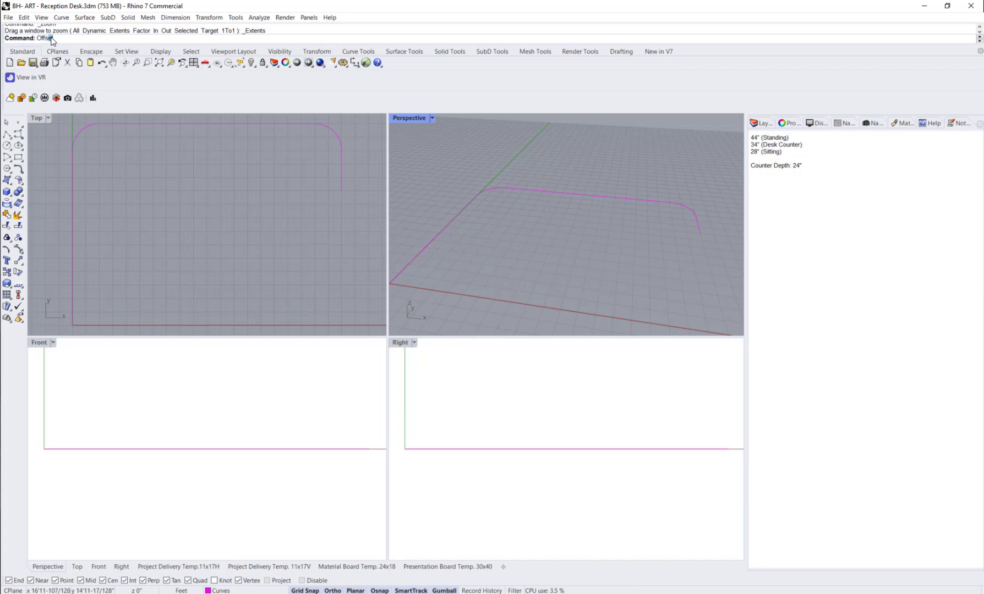
pyautogui.press('Return')
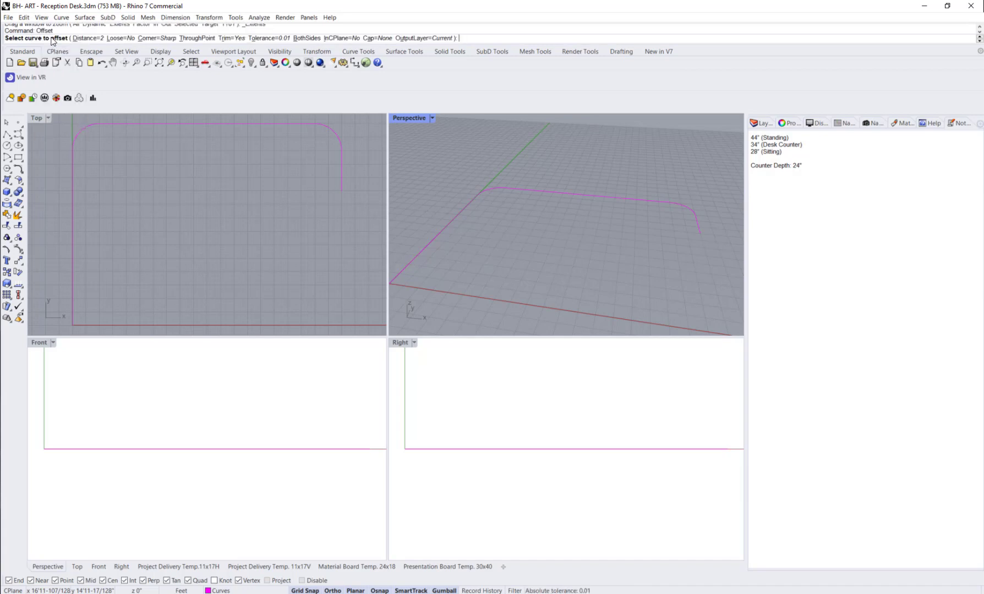
pyautogui.click(380, 40)
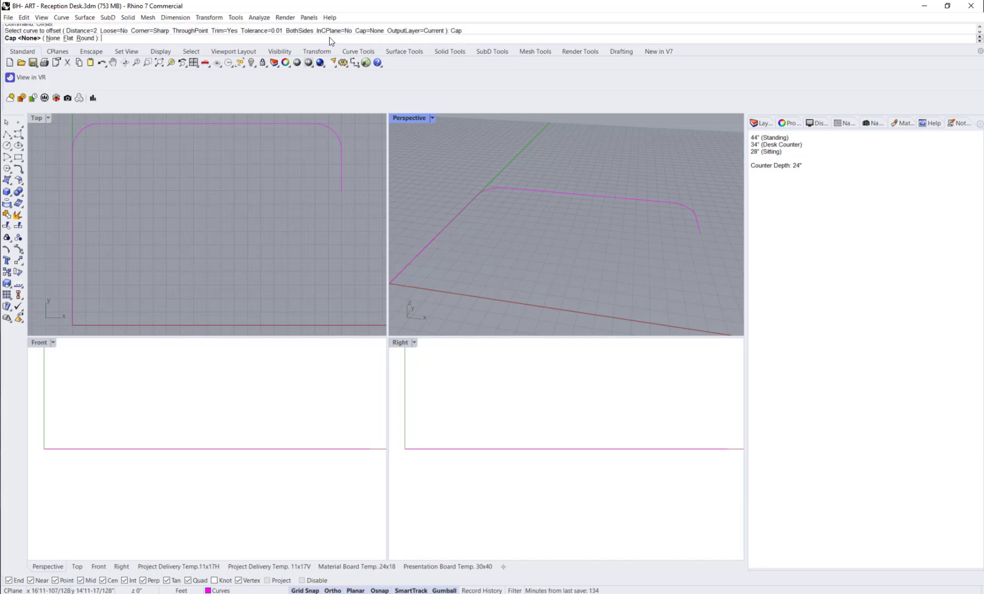
pyautogui.click(68, 39)
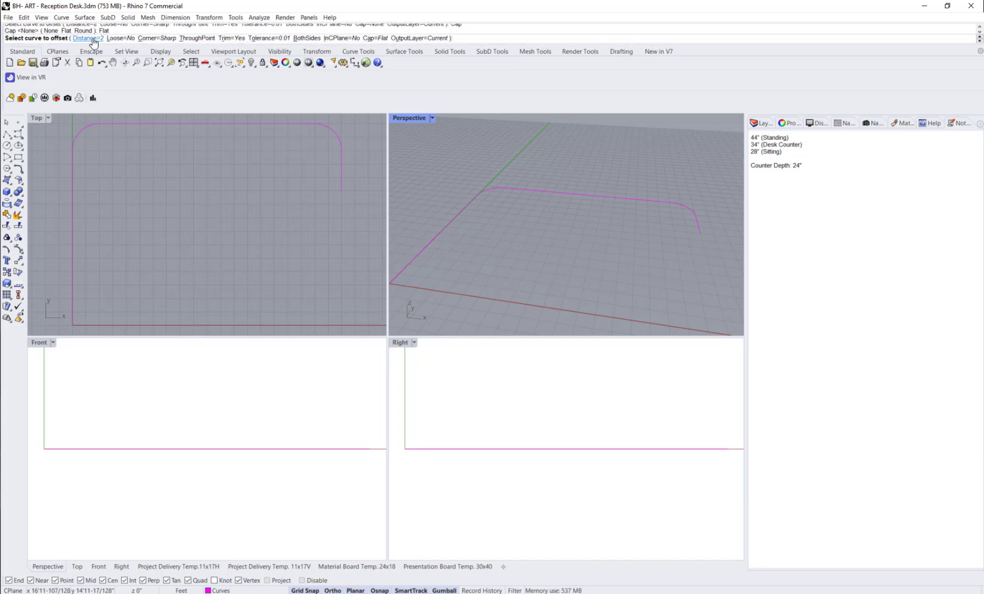
pyautogui.click(88, 39)
pyautogui.write('2')
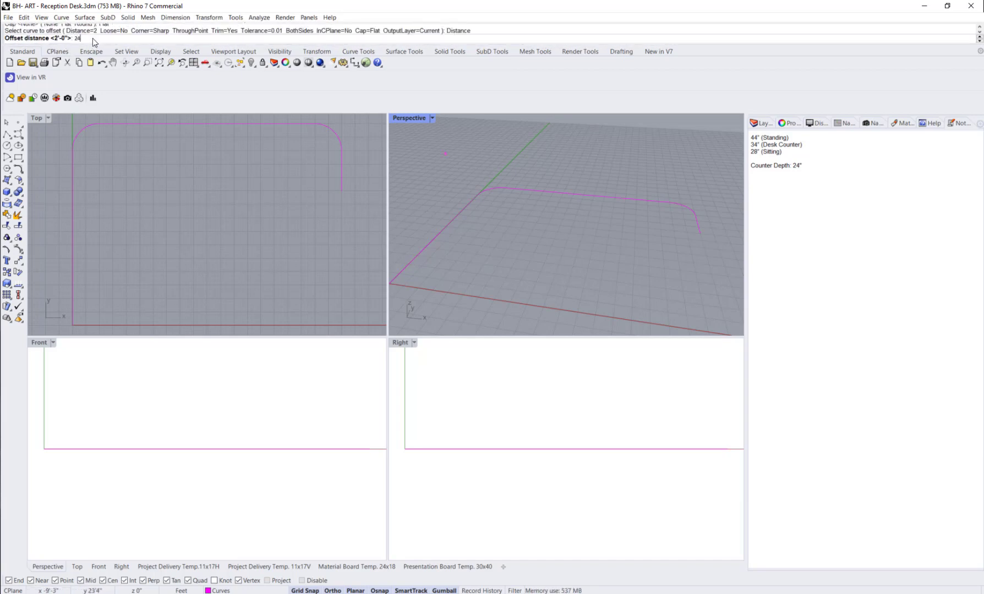
pyautogui.write('4"')
pyautogui.press('Return')
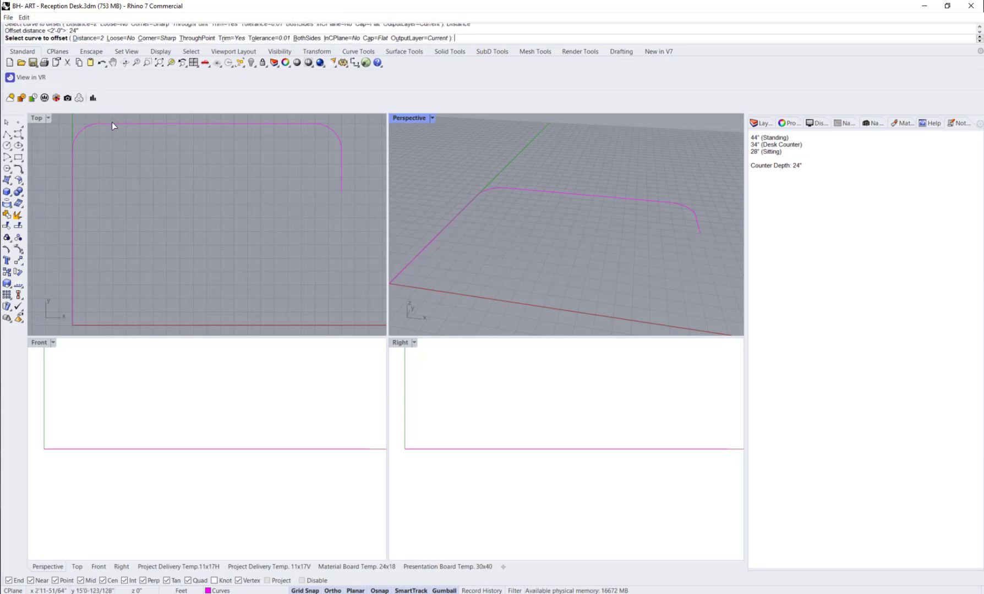
pyautogui.click(112, 123)
pyautogui.click(193, 196)
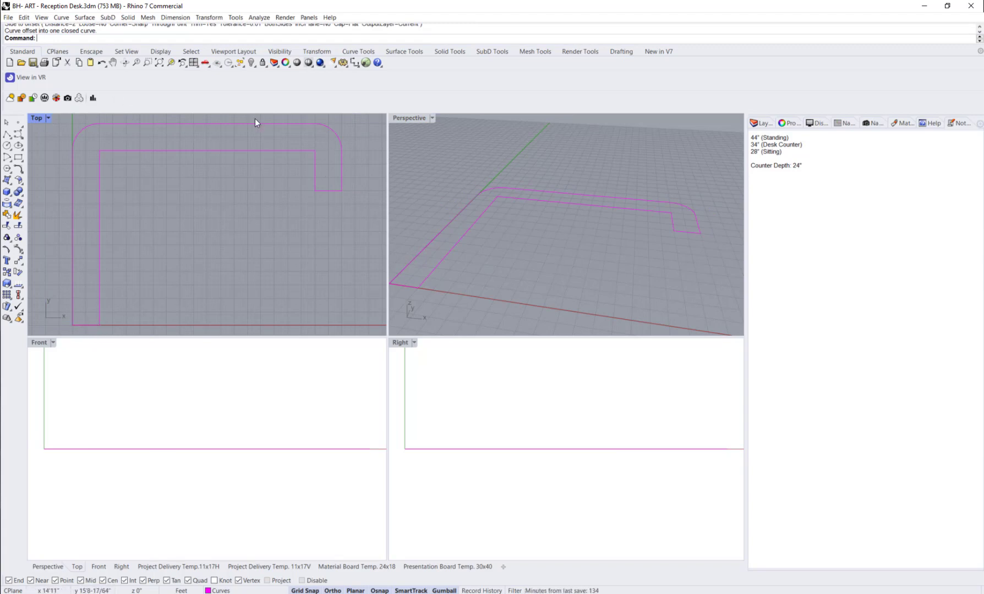
# Step: Fillet the remaining sharp corners of the closed counter outline, including its two ends
pyautogui.click(243, 150)
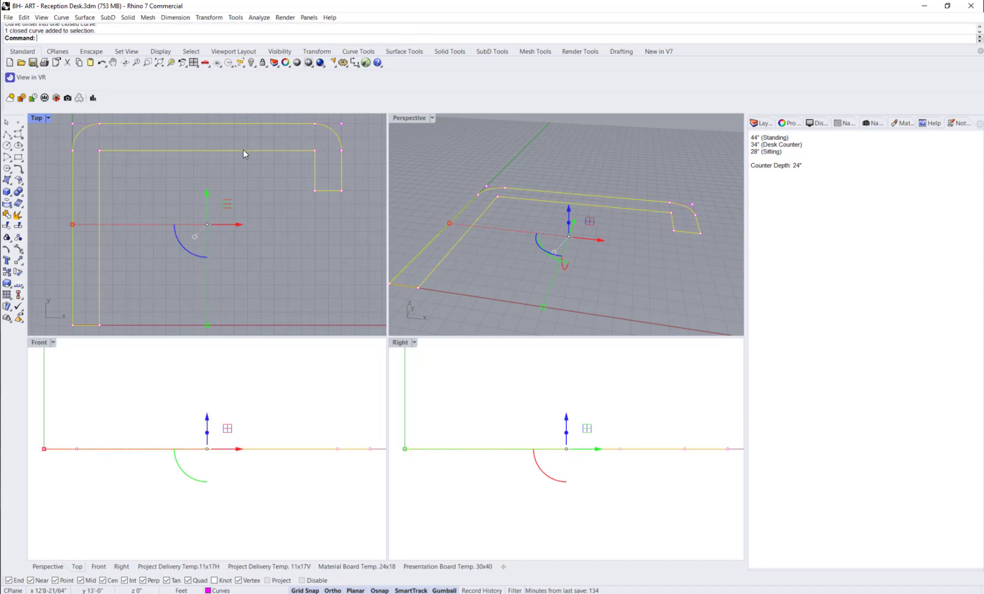
pyautogui.click(786, 125)
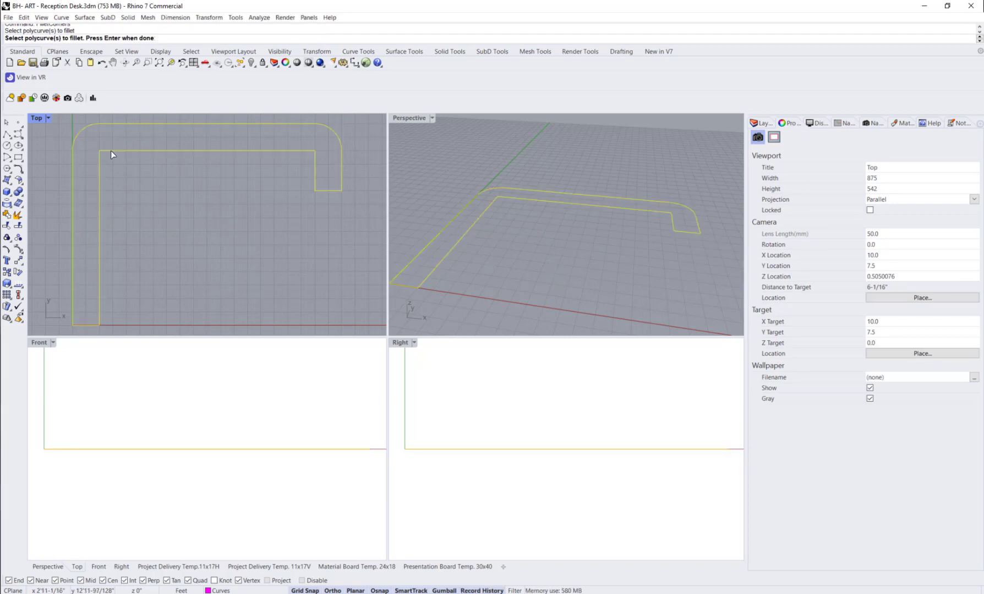
pyautogui.click(112, 150)
pyautogui.press('Return')
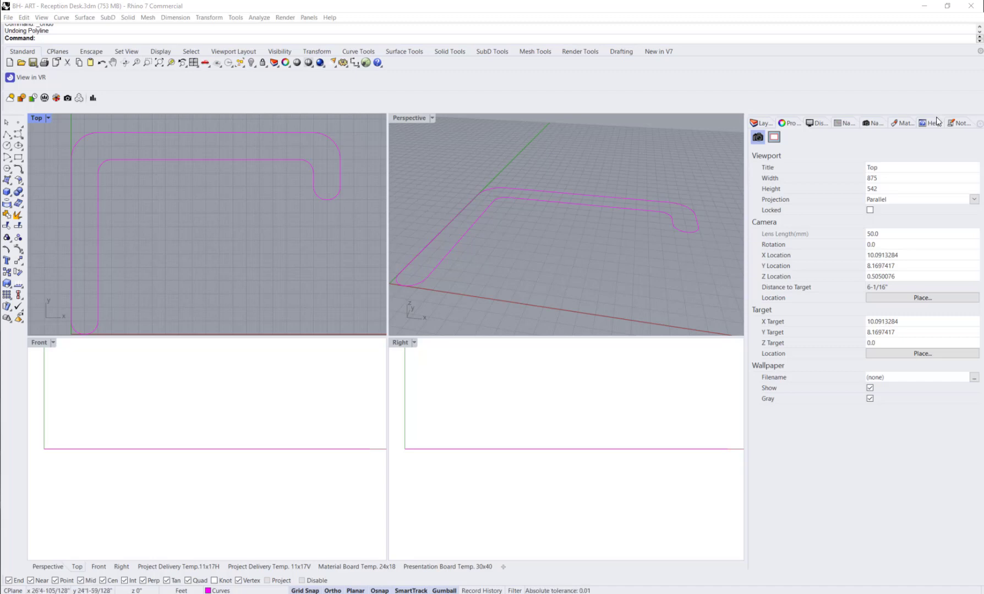
# Step: Draw a horizontal cutting line about 5'10" long across the outline's left leg and a vertical one across its long upper run
pyautogui.click(961, 124)
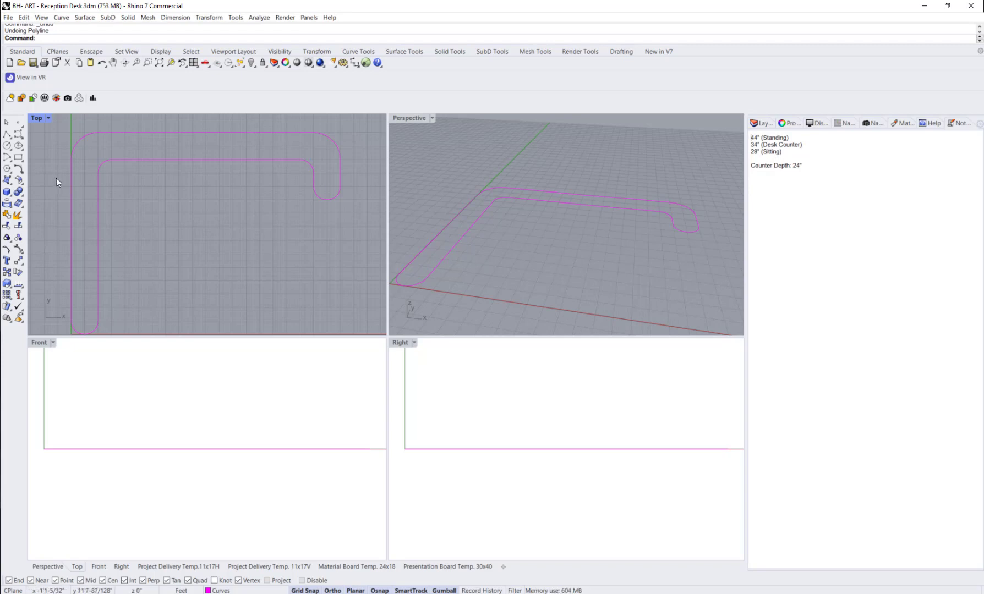
pyautogui.click(7, 134)
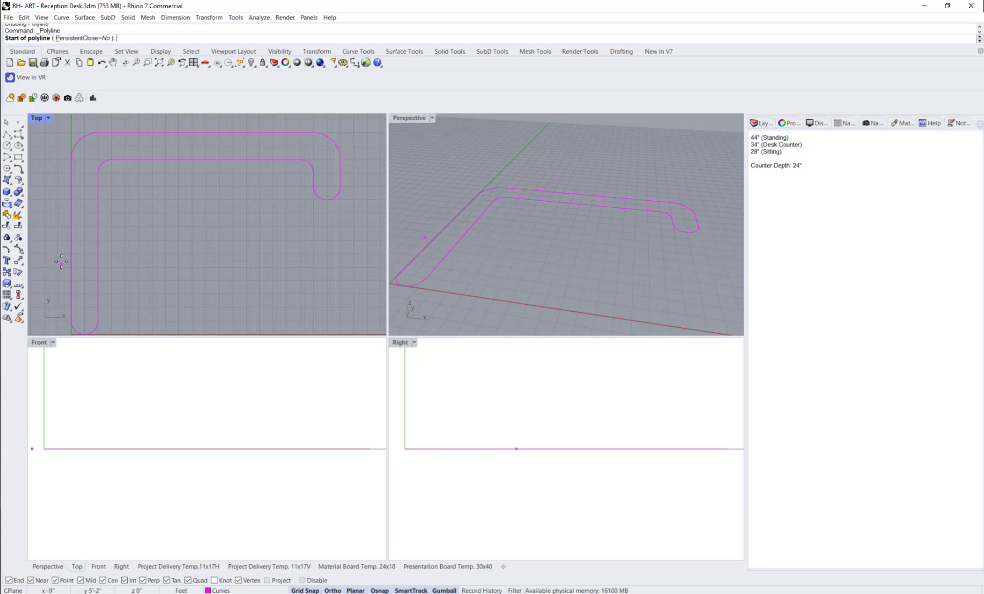
pyautogui.click(53, 253)
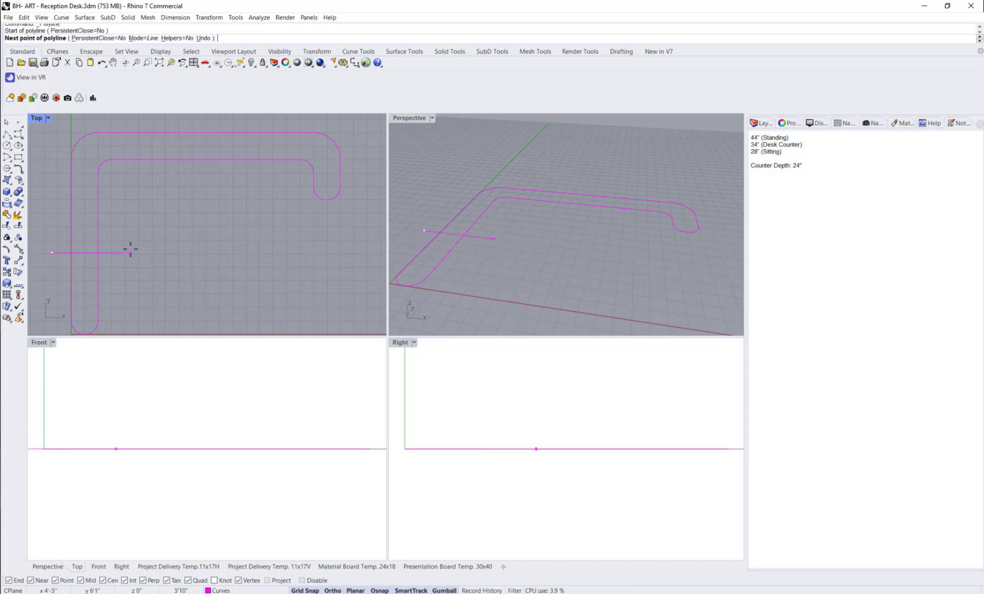
pyautogui.click(130, 252)
pyautogui.press('Return')
pyautogui.press('Return')
pyautogui.click(250, 119)
pyautogui.click(250, 189)
pyautogui.press('Return')
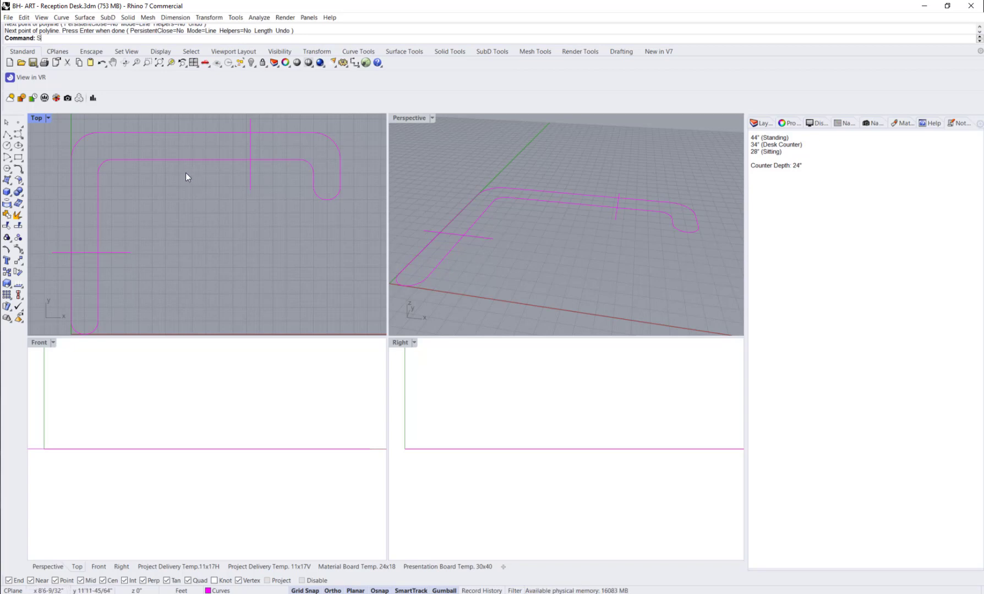
# Step: Split the closed counter outline at the two cutting lines
pyautogui.press('Return')
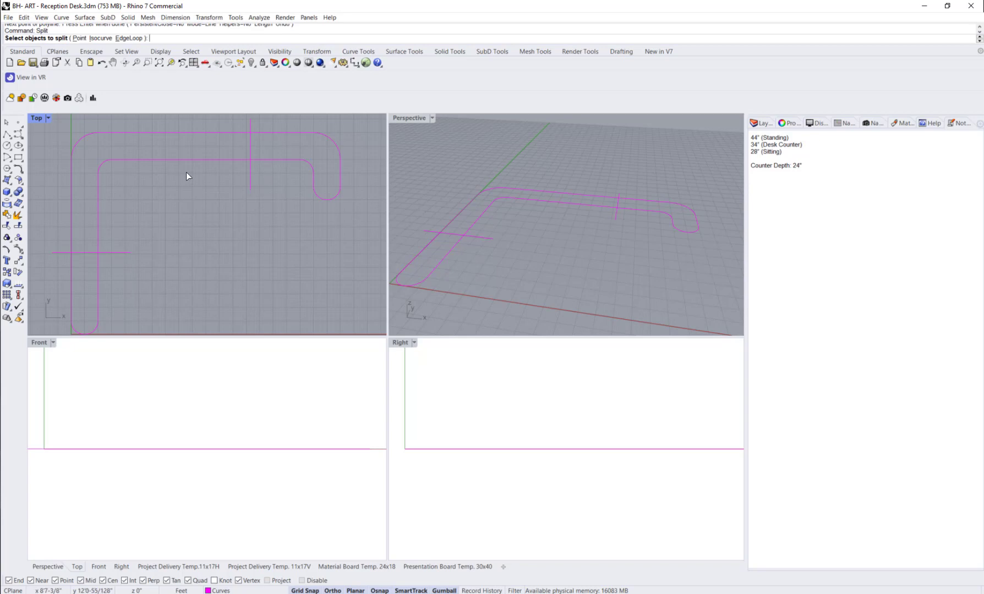
pyautogui.click(186, 159)
pyautogui.press('Return')
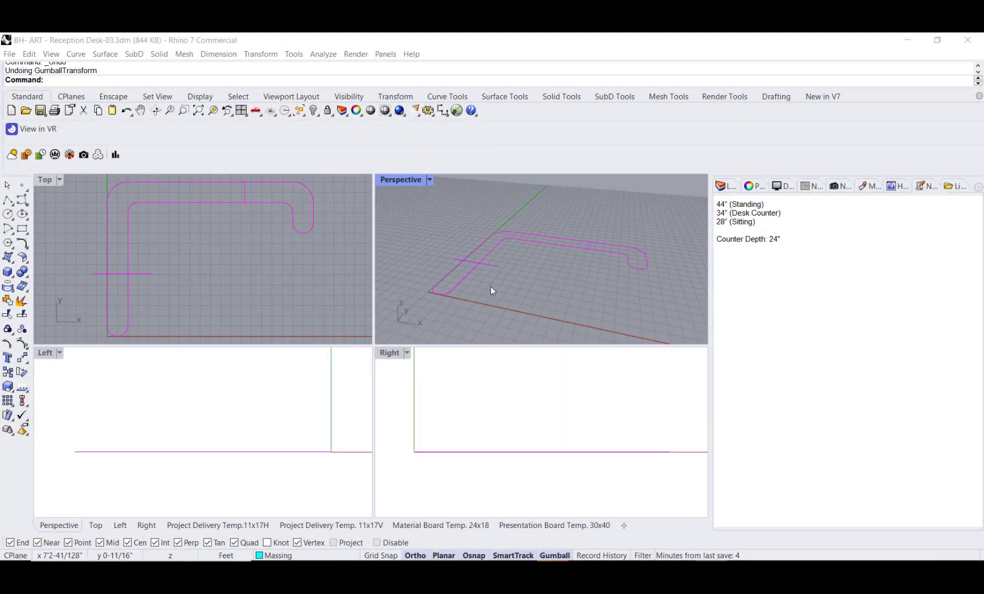
# Step: Extrude the rounded end curve of the left leg 28" upward for the sitting counter
pyautogui.click(462, 283)
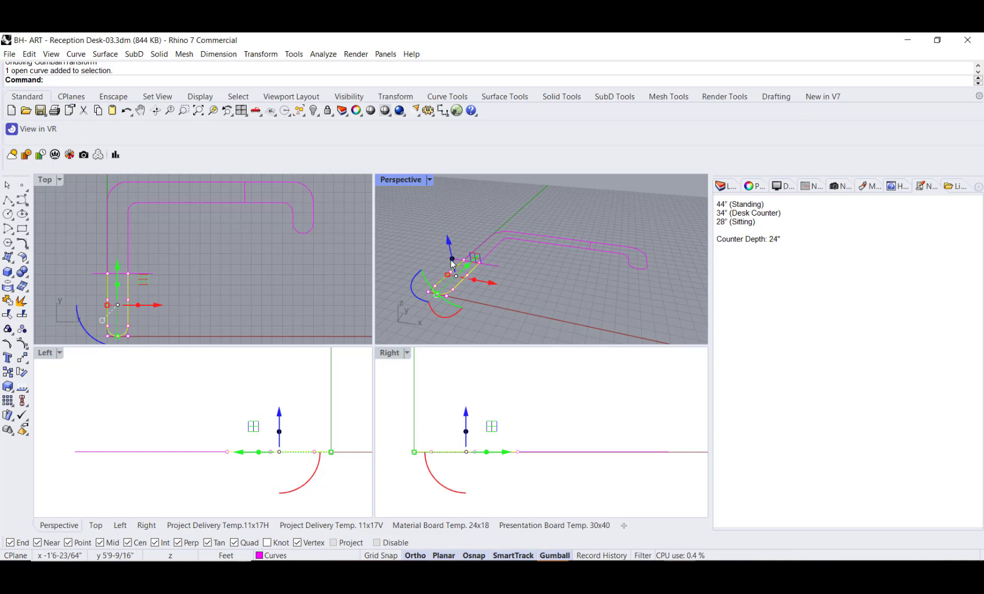
pyautogui.moveTo(453, 262); pyautogui.dragTo(452, 264)
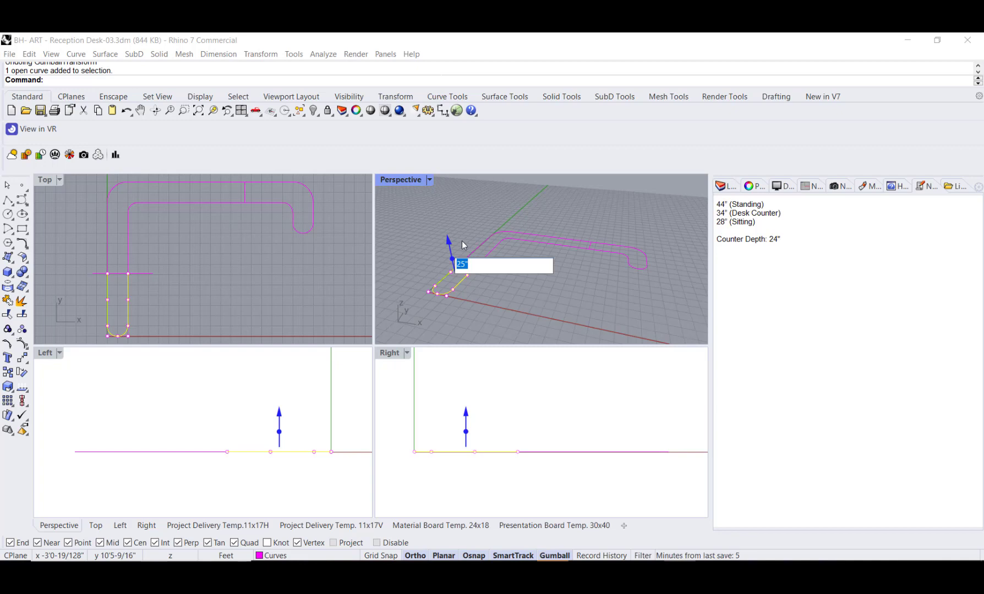
pyautogui.write('28')
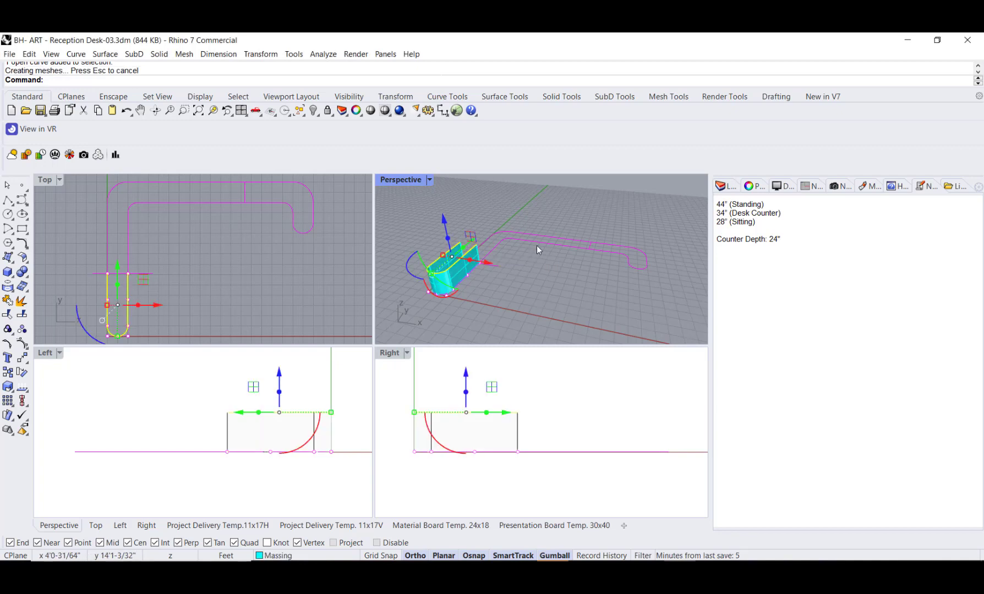
# Step: Extrude the two middle L-shaped curves 44" upward with ExtrudeCrv for the standing-height section
pyautogui.click(539, 260)
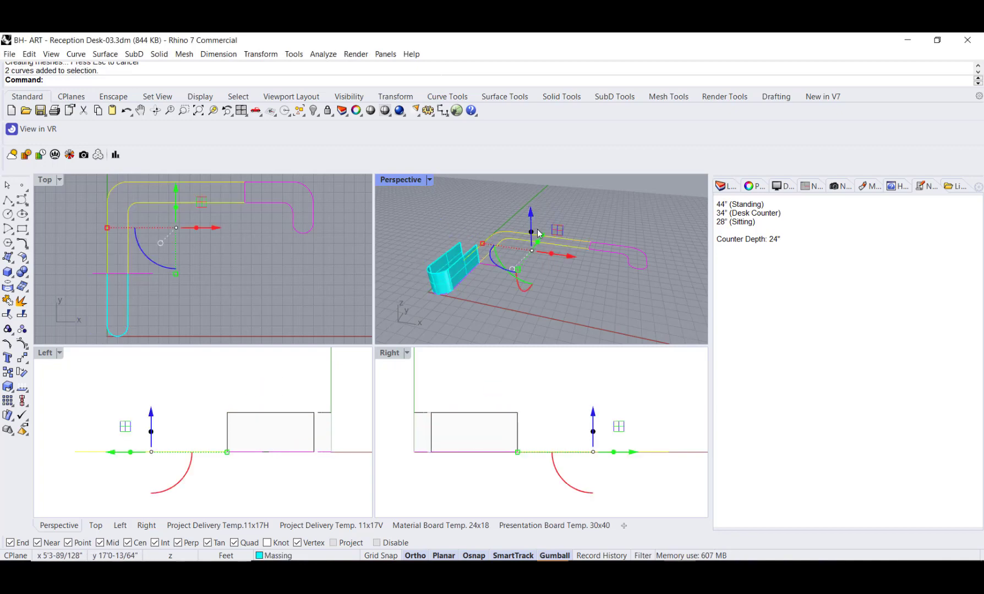
pyautogui.write('ExtrudeCrv')
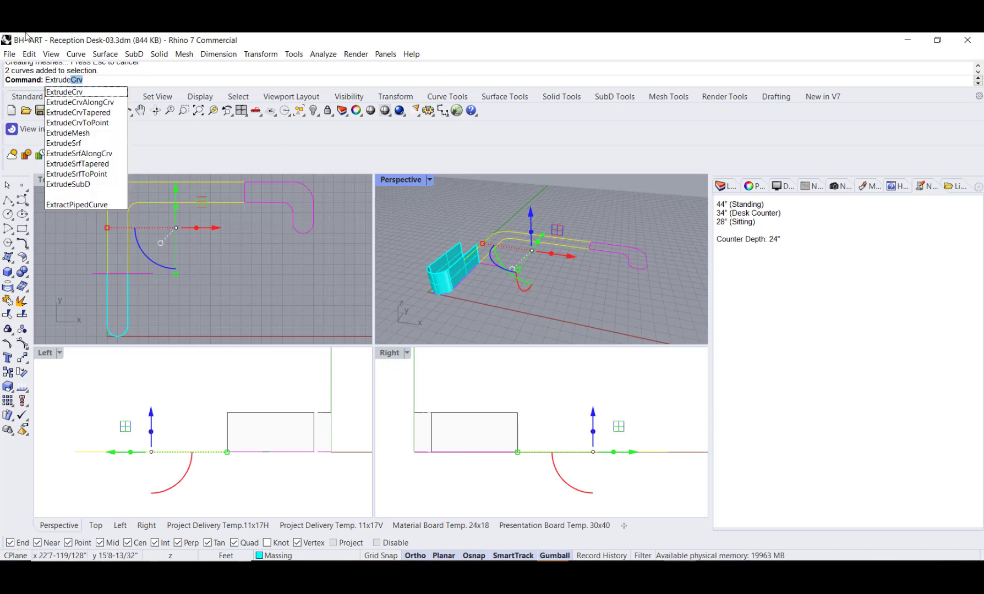
pyautogui.press('Return')
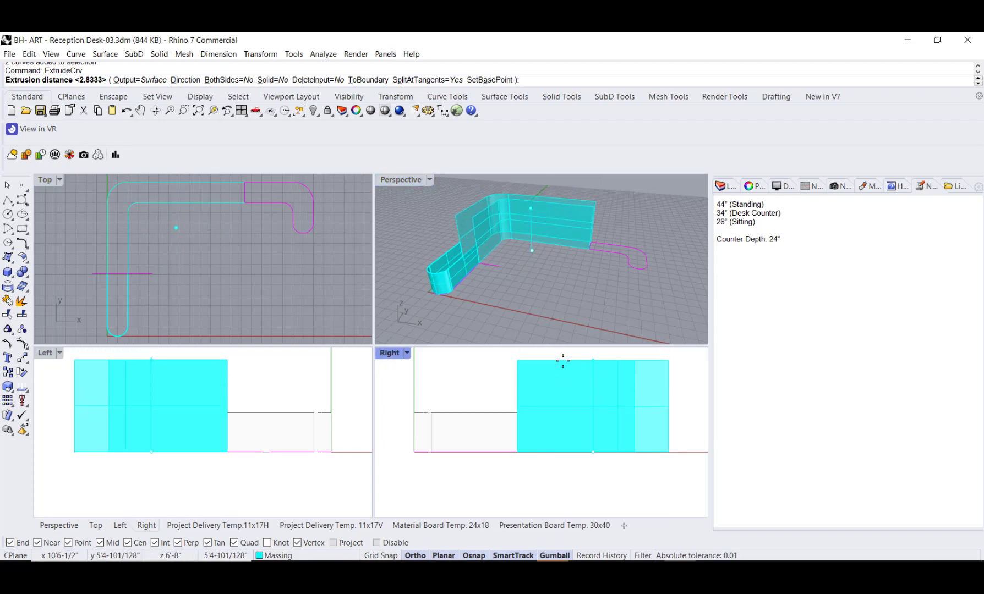
pyautogui.write('44')
pyautogui.press('Return')
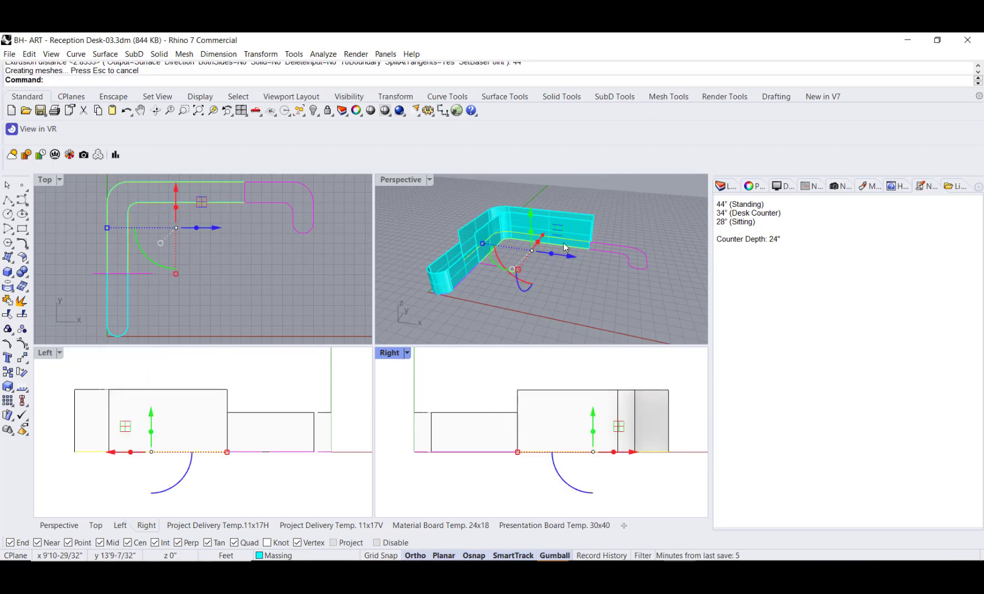
# Step: Extrude the hooked end curve on the right side 34" upward for the desk counter
pyautogui.click(642, 267)
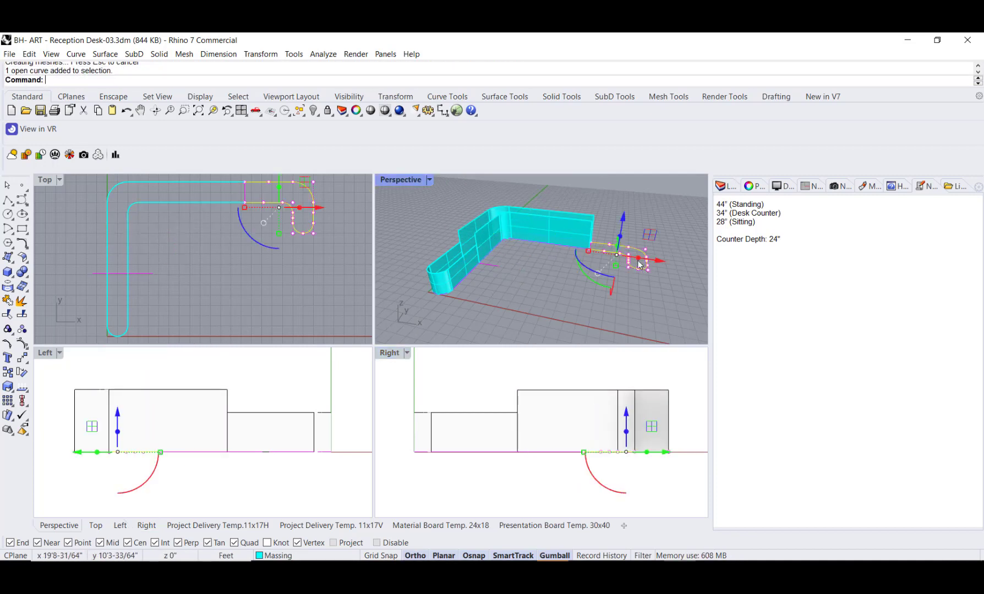
pyautogui.click(620, 235)
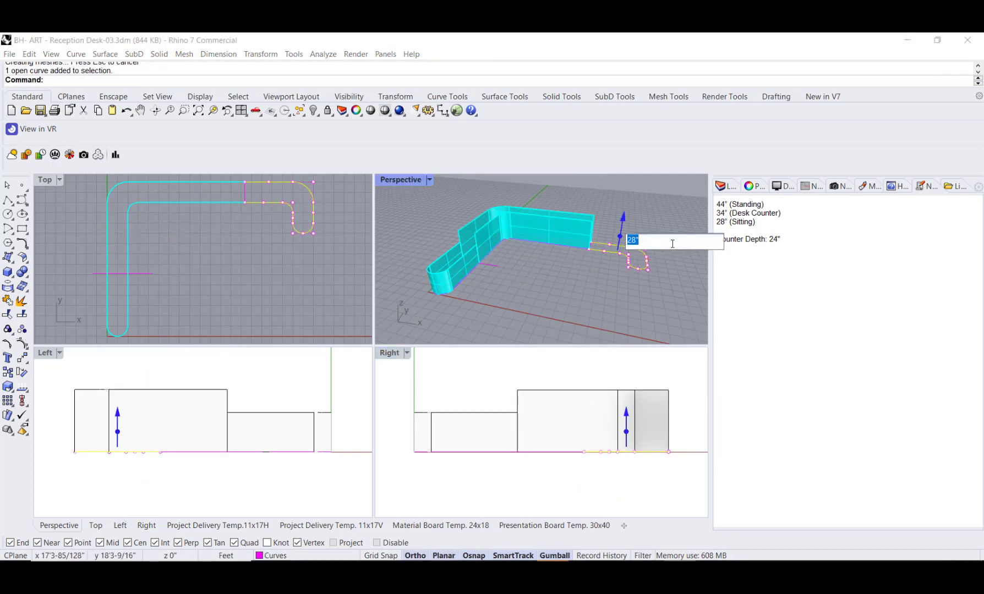
pyautogui.write('28')
pyautogui.press('Return')
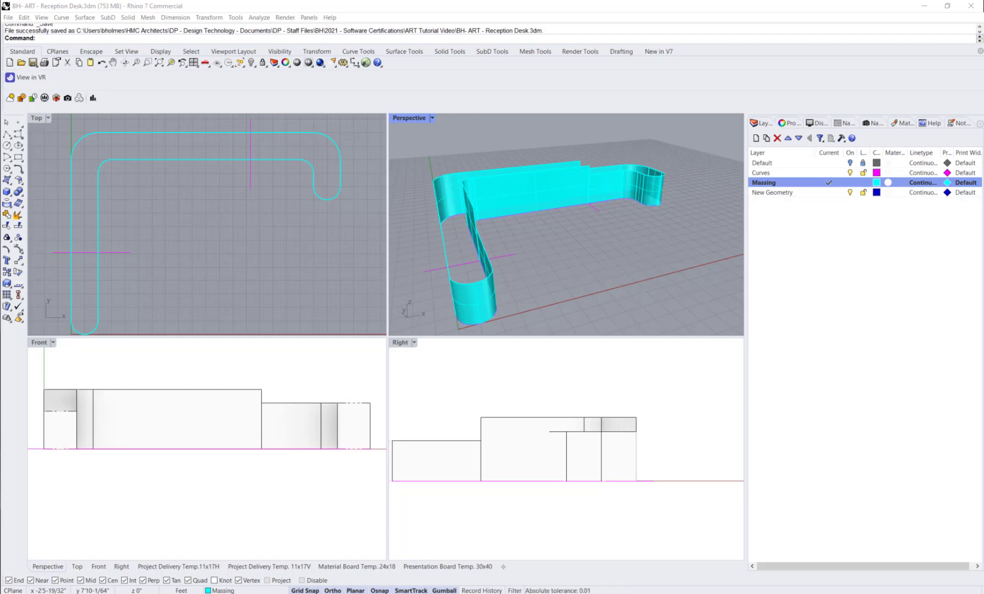
# Step: Undo the previous new layer, add a layer named CPlane and make it current
pyautogui.hotkey('ctrl', 'z')
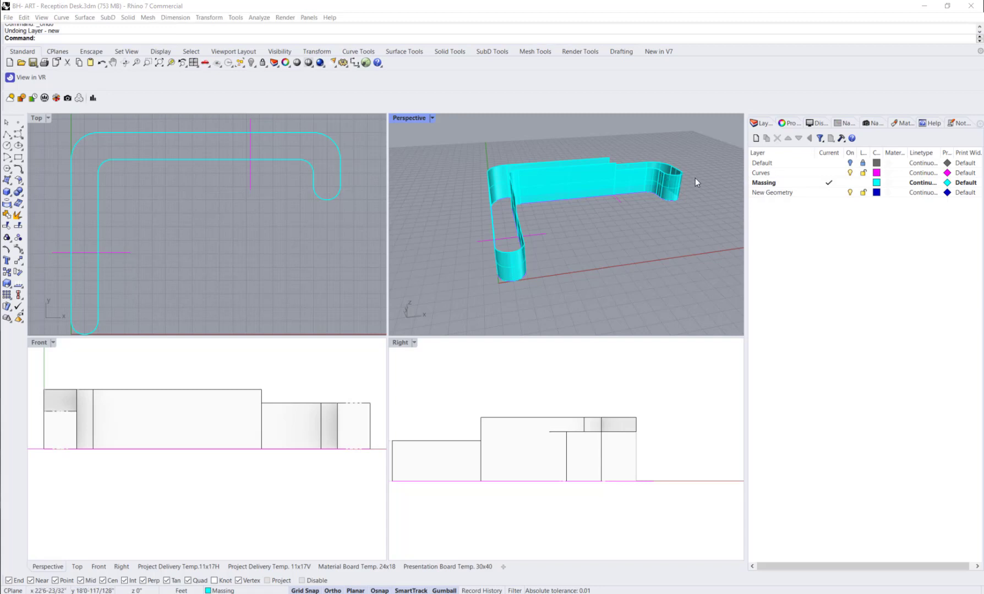
pyautogui.rightClick(779, 220)
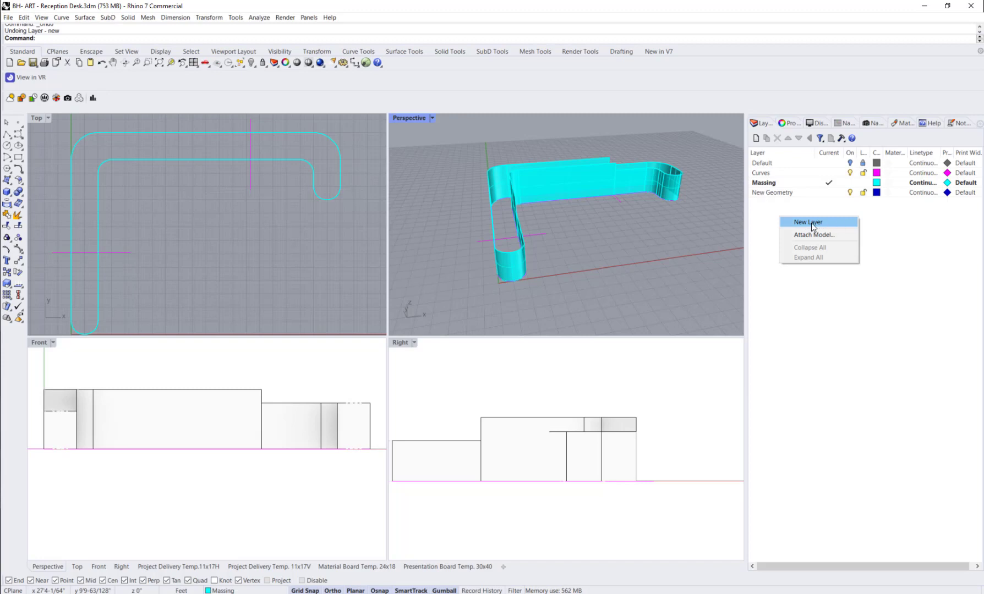
pyautogui.click(764, 231)
pyautogui.click(756, 139)
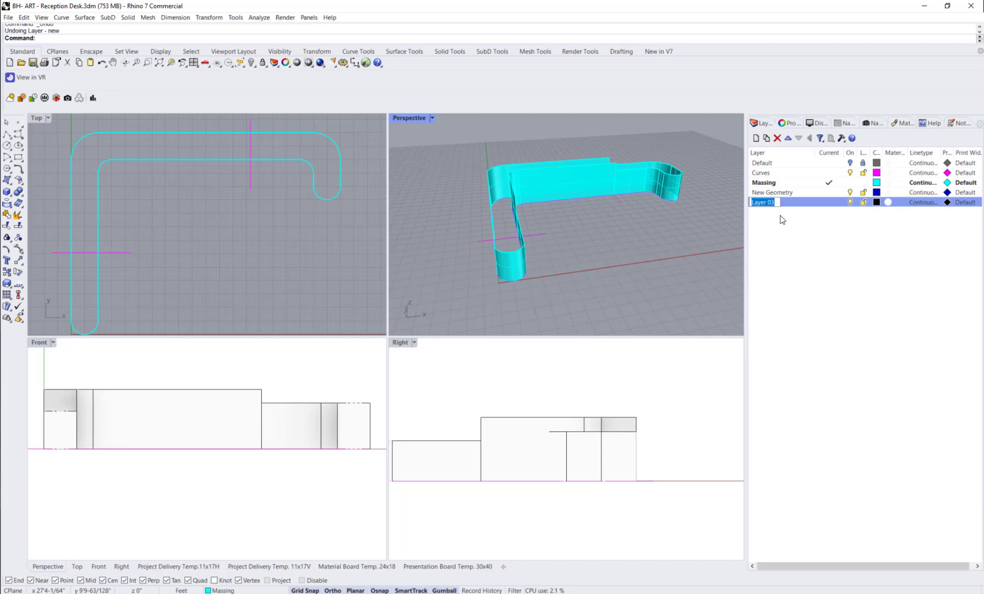
pyautogui.write('CPlane')
pyautogui.press('Return')
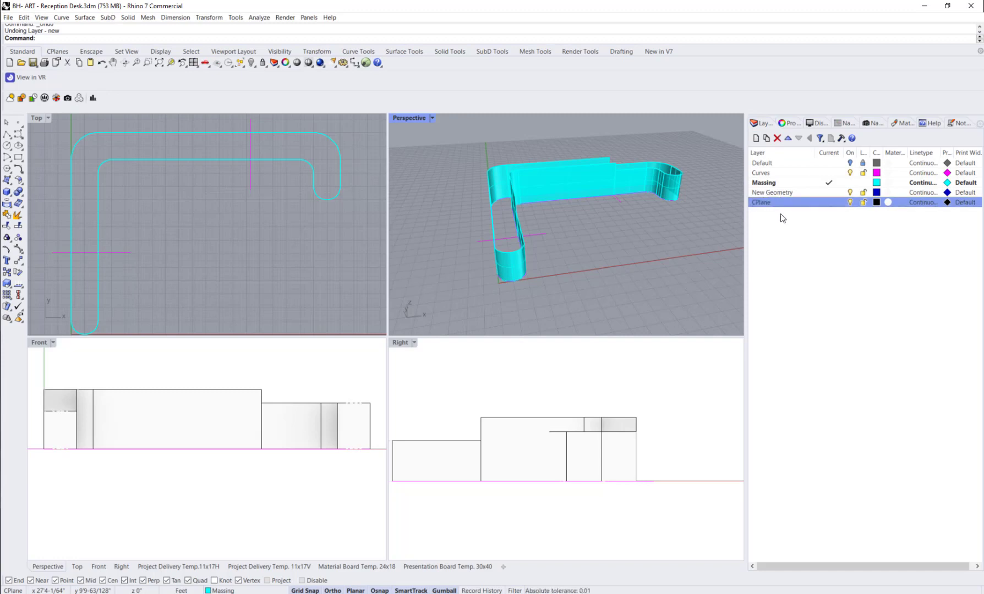
pyautogui.doubleClick(788, 203)
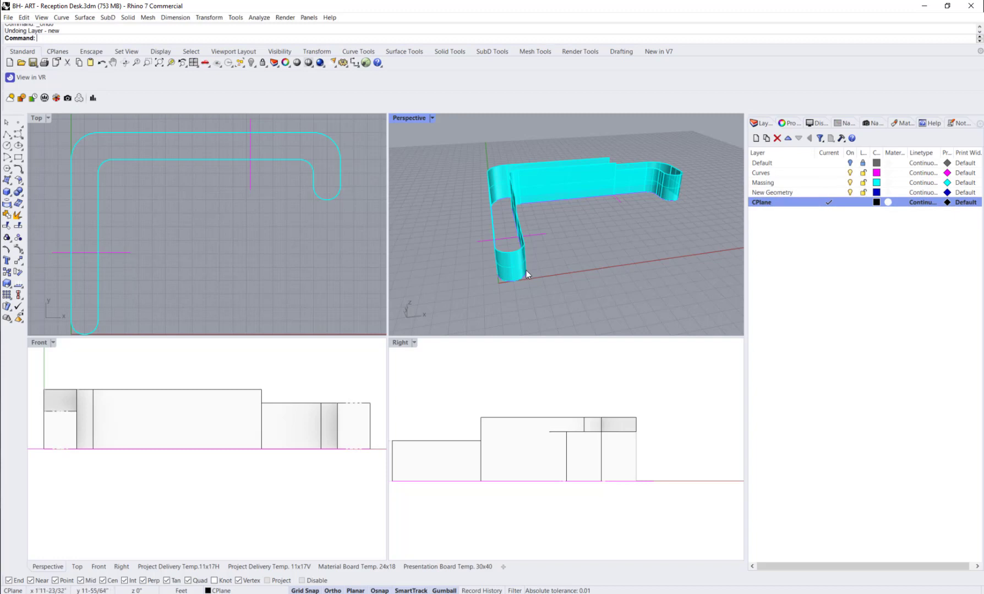
# Step: Draw a straight polyline 1'4" long outward from the top outer edge of the left leg's 28" sitting counter
pyautogui.moveTo(526, 270); pyautogui.dragTo(484, 274, button='right')
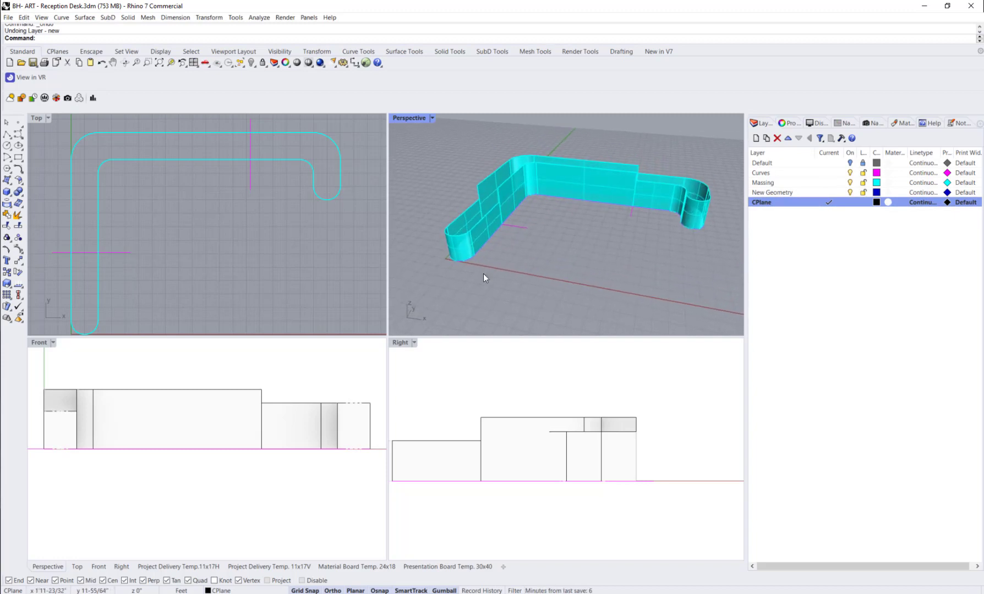
pyautogui.click(7, 134)
pyautogui.click(957, 124)
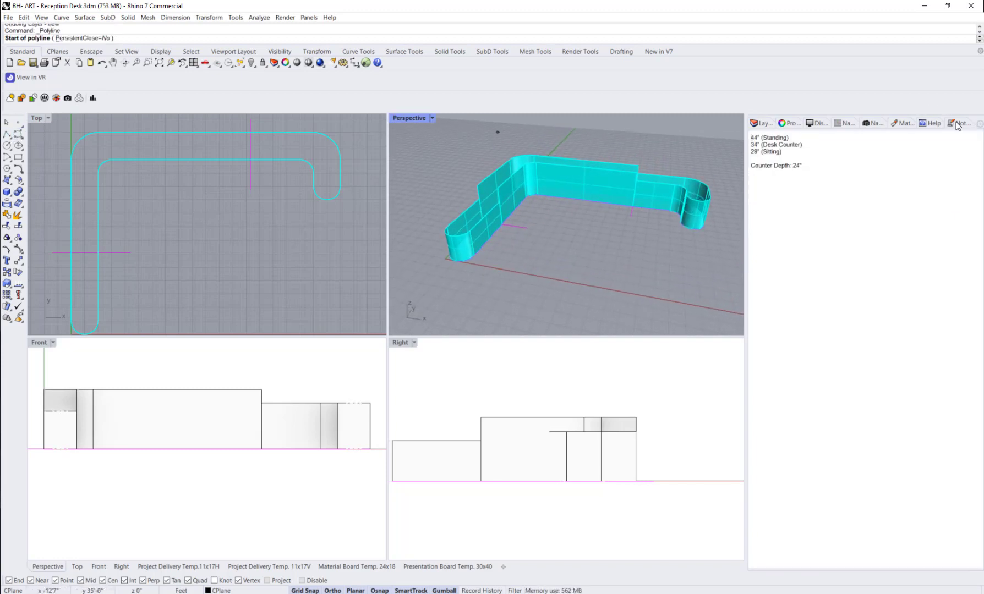
pyautogui.click(758, 124)
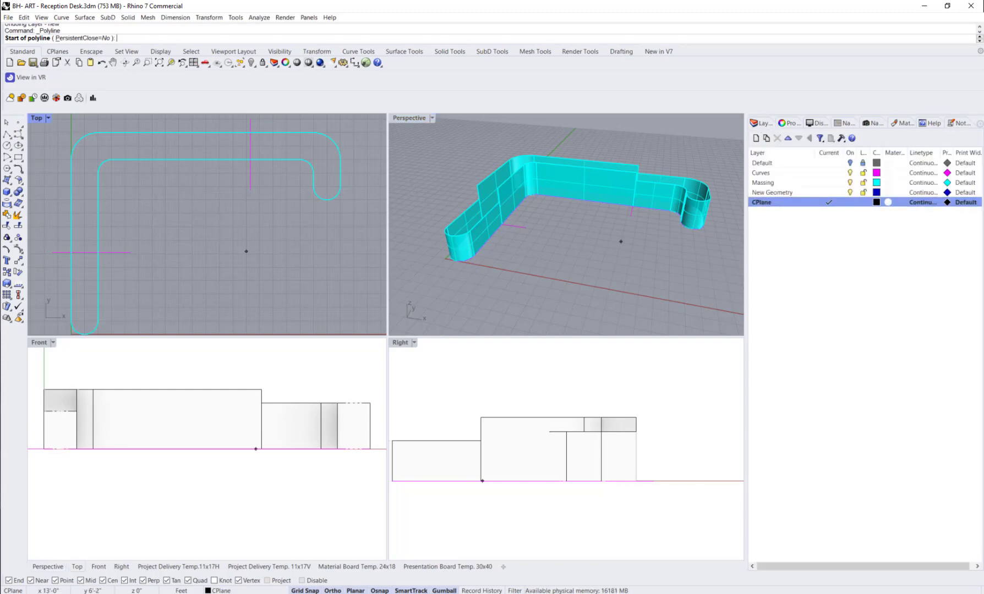
pyautogui.click(443, 226)
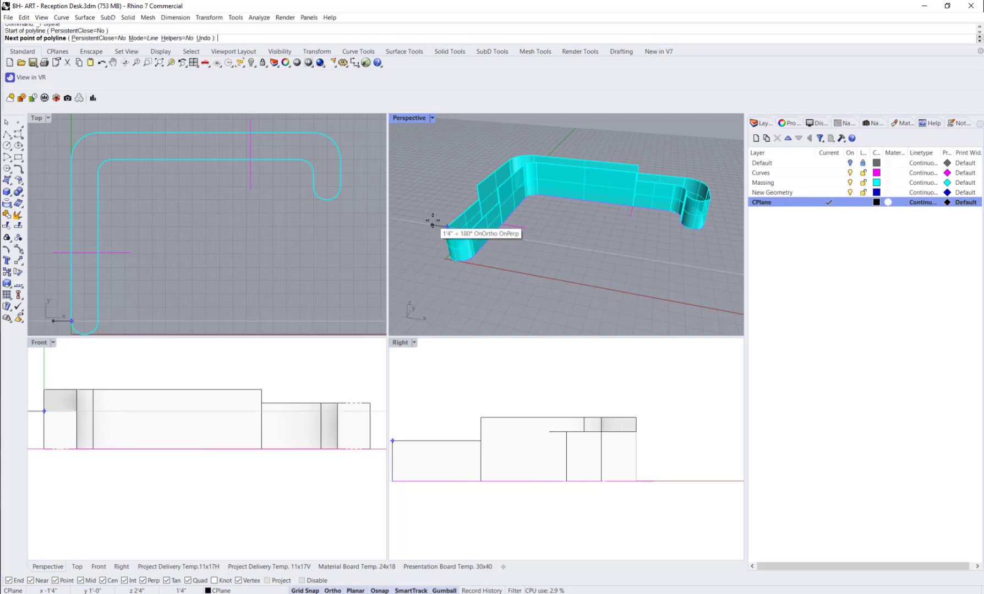
pyautogui.click(432, 221)
pyautogui.press('Return')
# Step: Extrude the short line sideways into a small, flat, square reference surface level with the sitting counter's top
pyautogui.scroll(5, 433, 222)
pyautogui.click(440, 226)
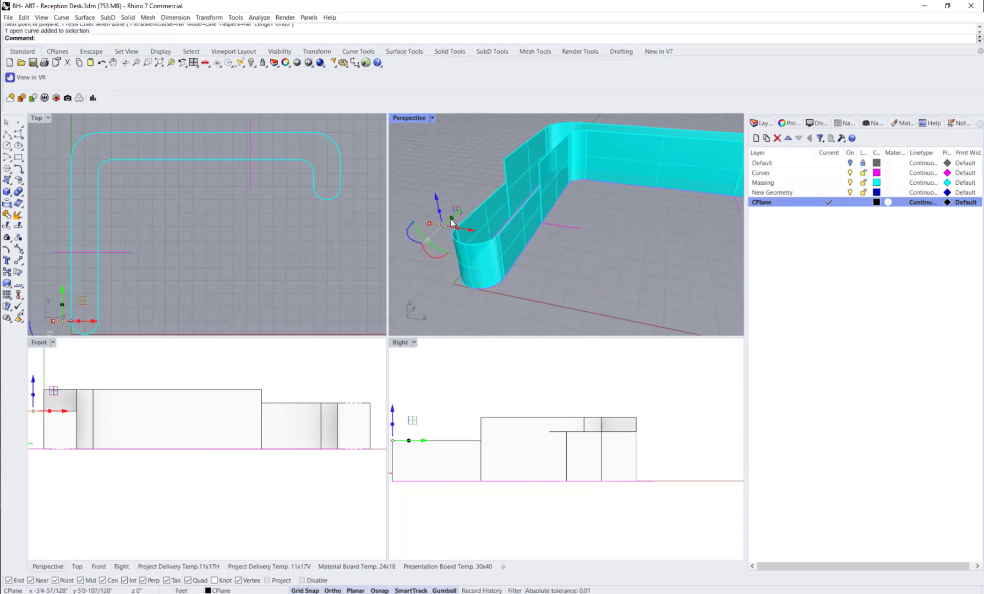
pyautogui.moveTo(451, 221); pyautogui.dragTo(434, 249)
pyautogui.click(433, 229)
pyautogui.click(443, 175)
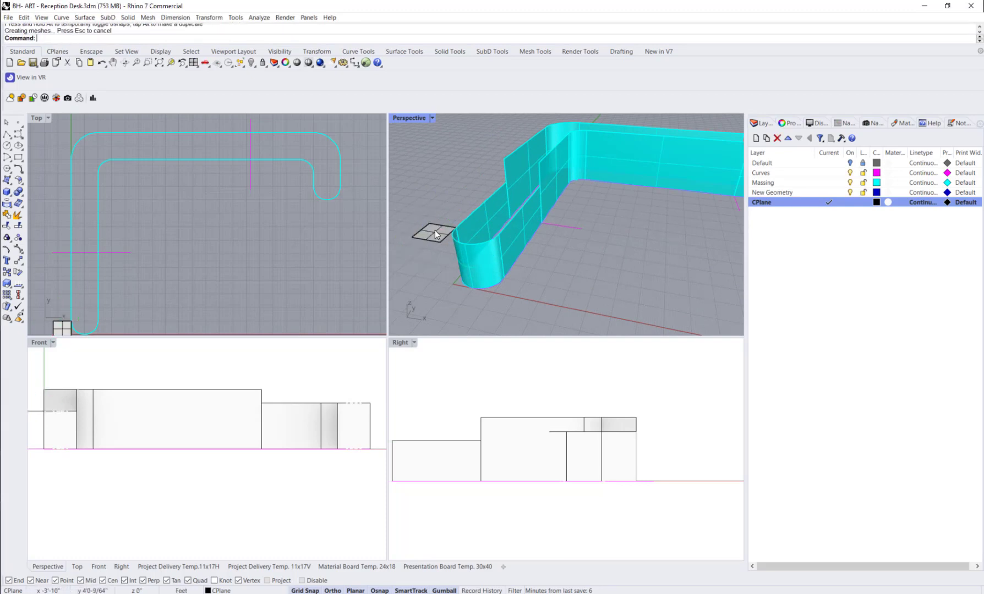
# Step: Copy the square reference surface to the top corner of the 44" section and to the inner top edge of the 34" desk counter
pyautogui.click(435, 234)
pyautogui.write('opy')
pyautogui.press('Return')
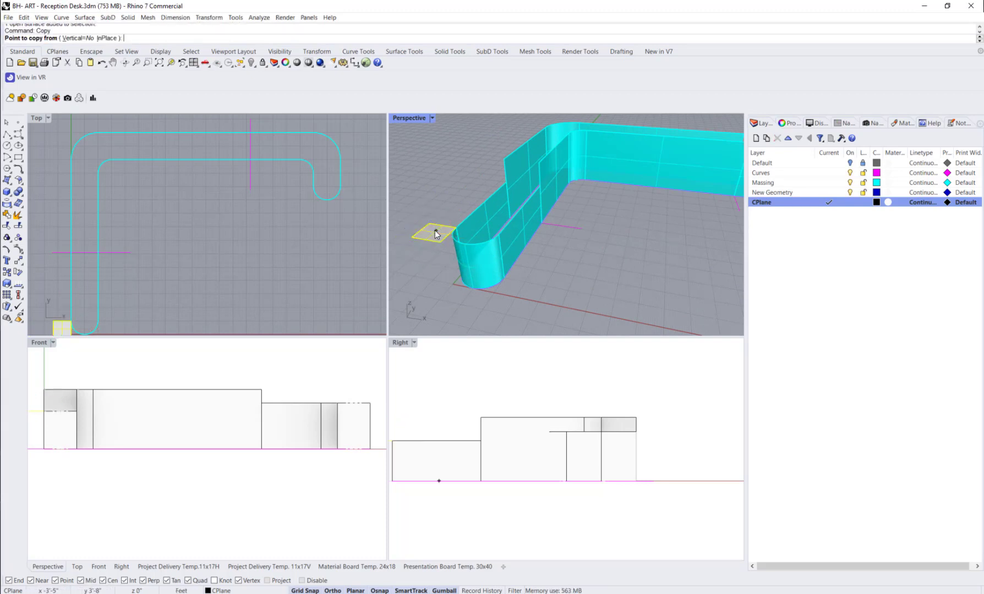
pyautogui.click(457, 226)
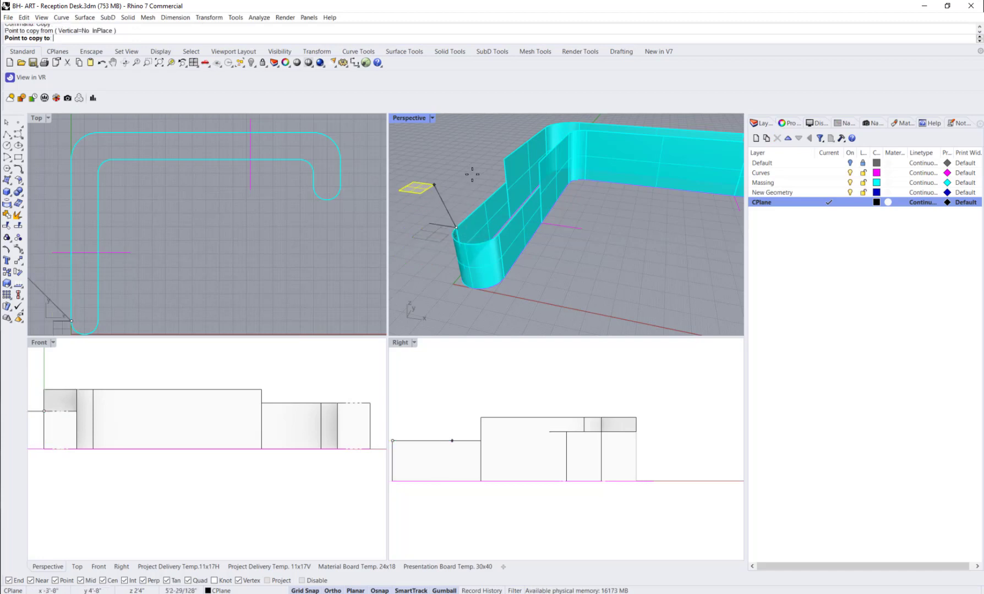
pyautogui.click(504, 160)
pyautogui.scroll(-5, 506, 165)
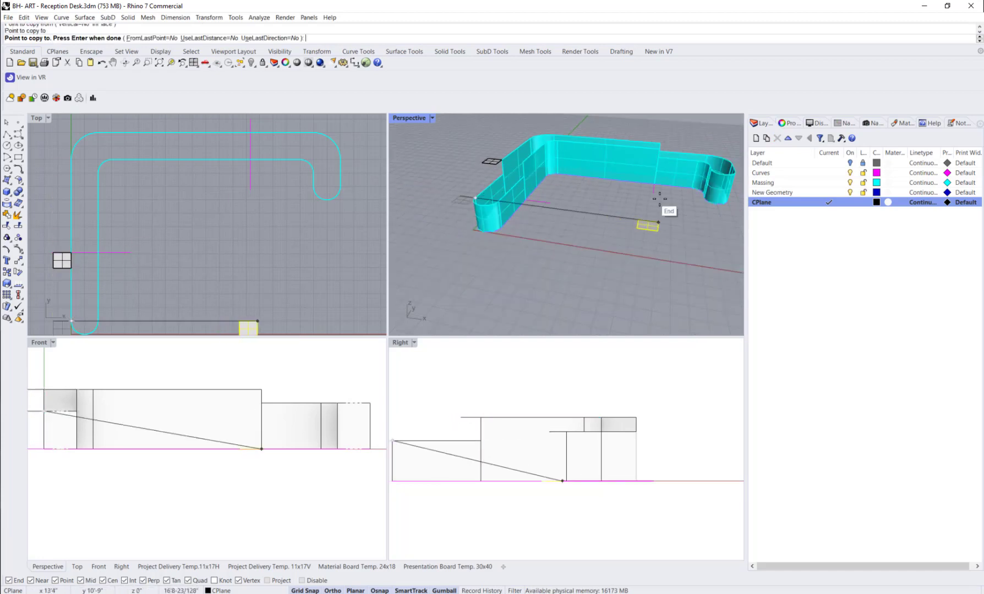
pyautogui.keyDown('shift'); pyautogui.moveTo(662, 200); pyautogui.dragTo(596, 224, button='right'); pyautogui.keyUp('shift')
pyautogui.scroll(3, 596, 224)
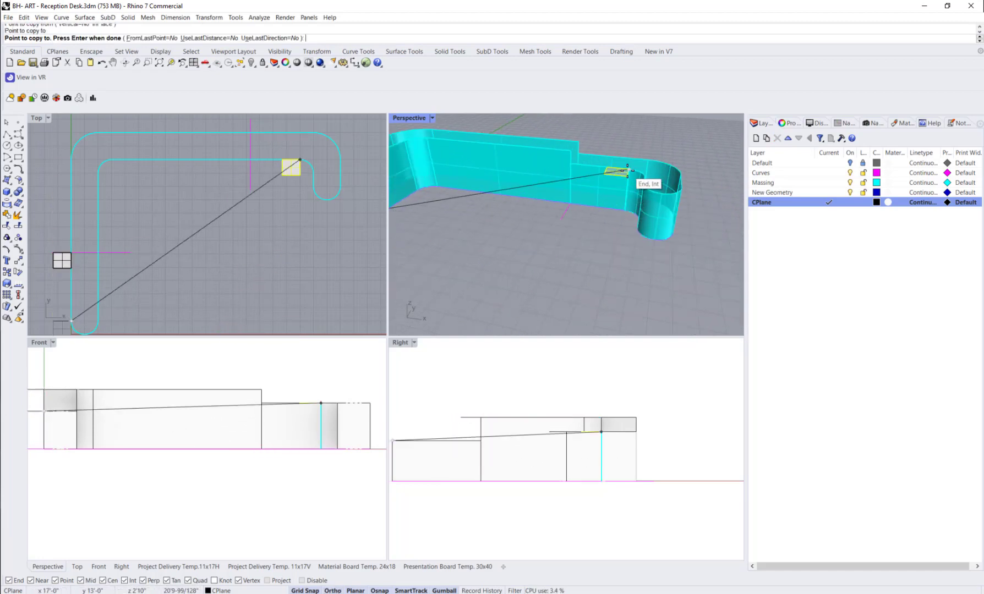
pyautogui.click(628, 170)
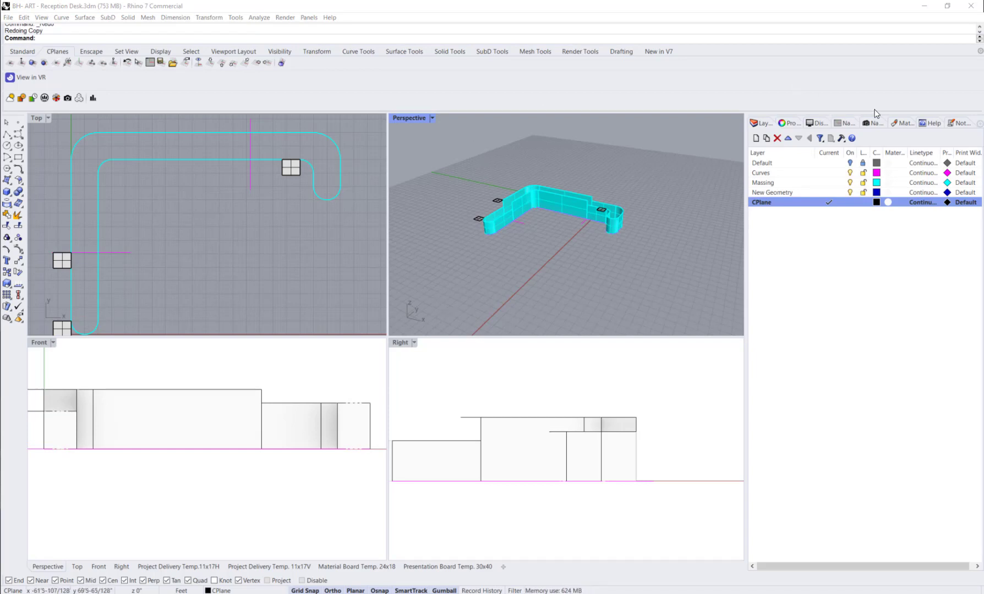
# Step: Show the named construction planes and orient the CPlane to the reference surface at the 28" sitting counter
pyautogui.click(843, 124)
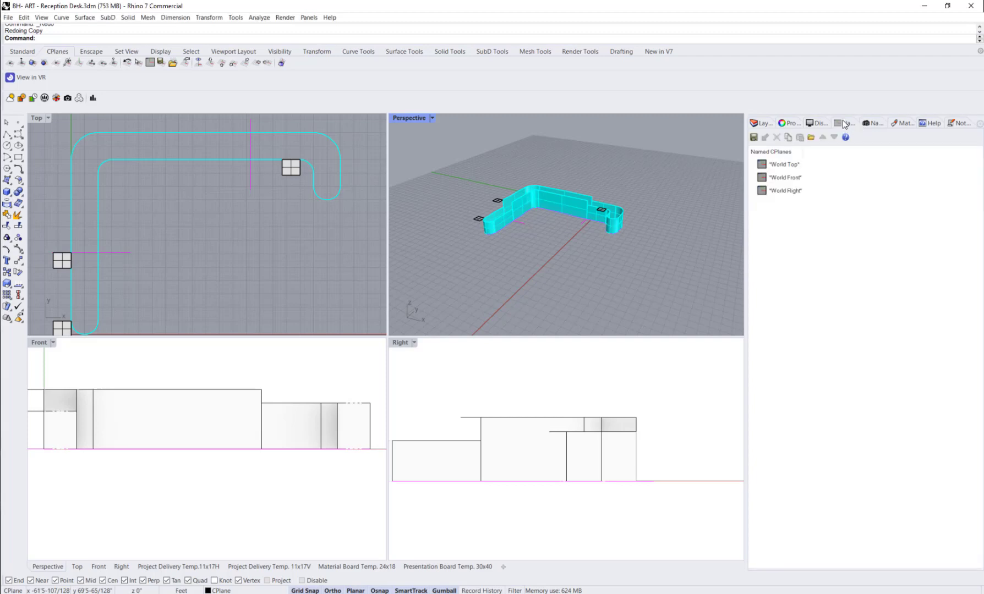
pyautogui.click(979, 124)
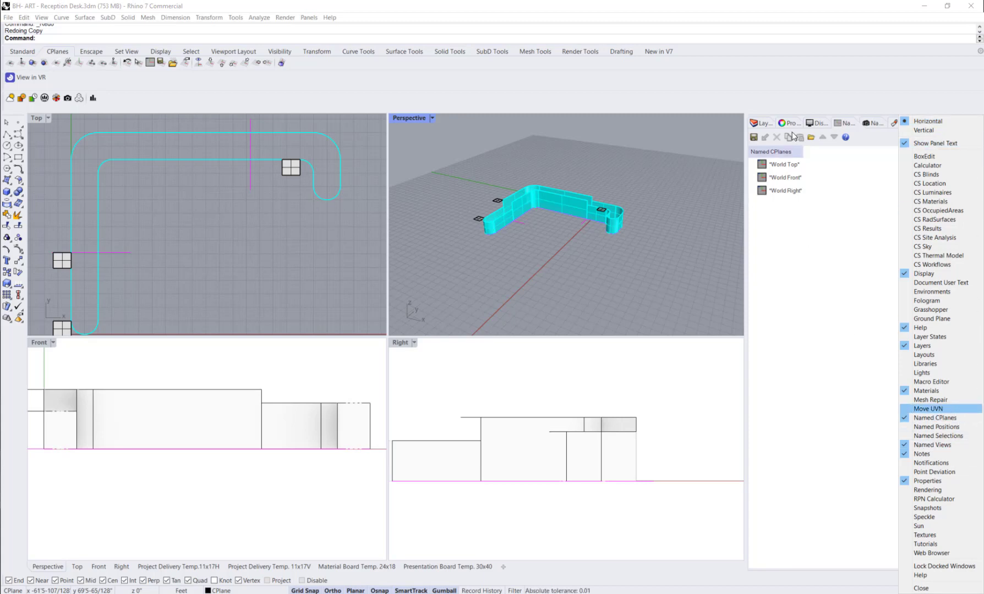
pyautogui.click(843, 122)
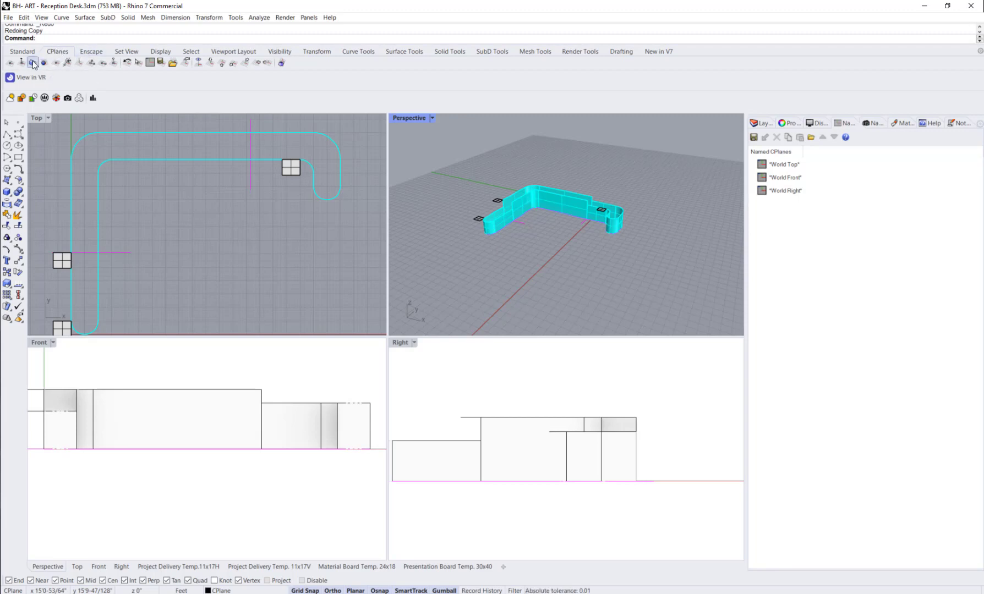
pyautogui.click(32, 63)
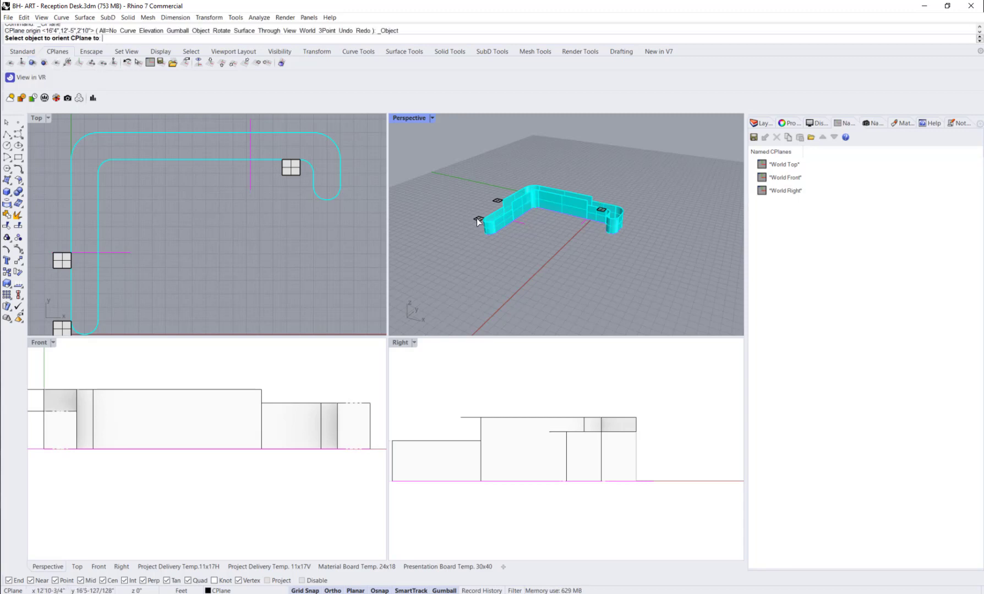
pyautogui.scroll(2, 478, 221)
pyautogui.scroll(1, 479, 222)
pyautogui.scroll(2, 498, 254)
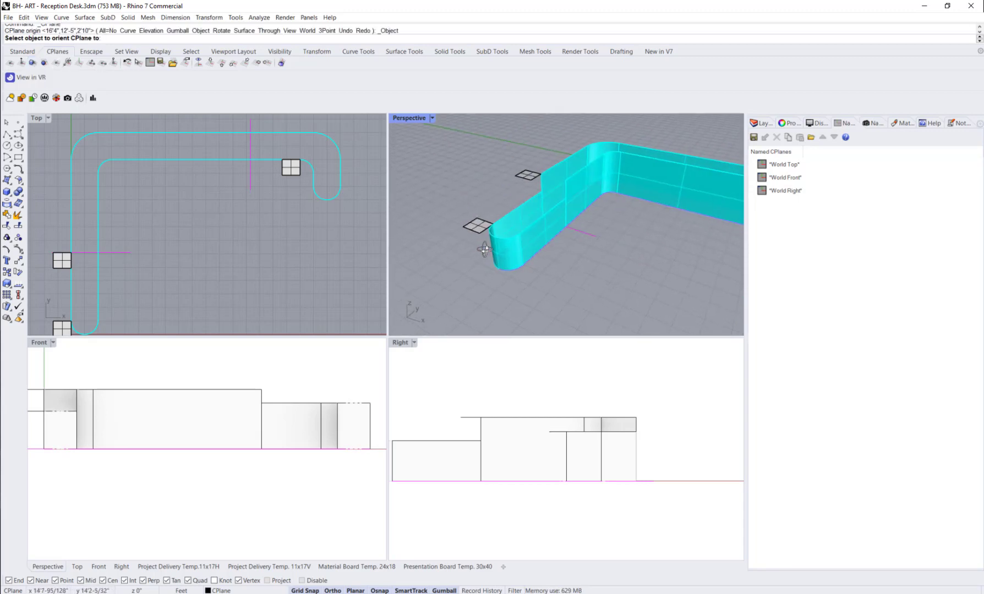
pyautogui.click(456, 211)
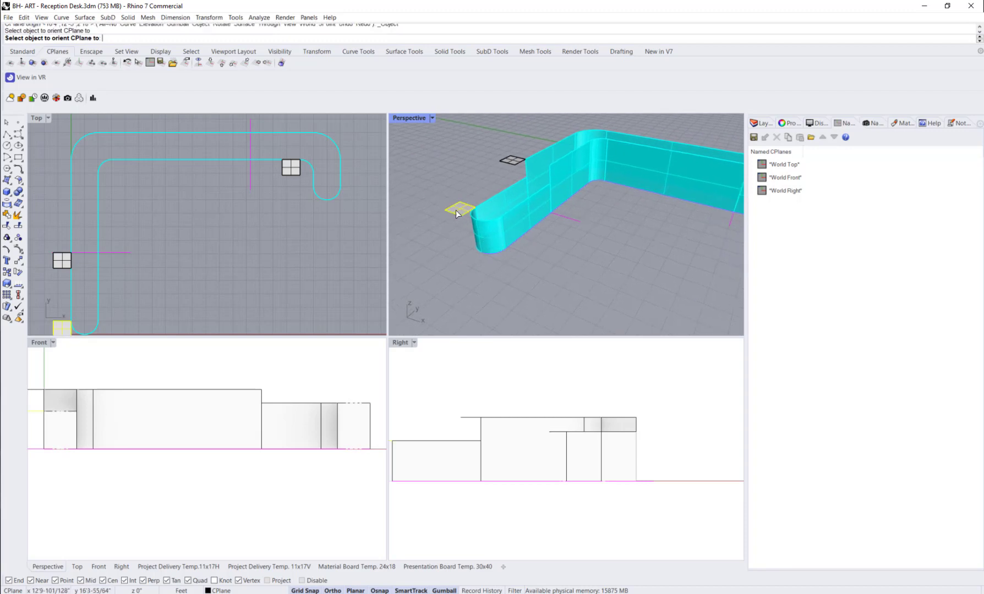
pyautogui.moveTo(467, 233); pyautogui.dragTo(467, 218, button='right')
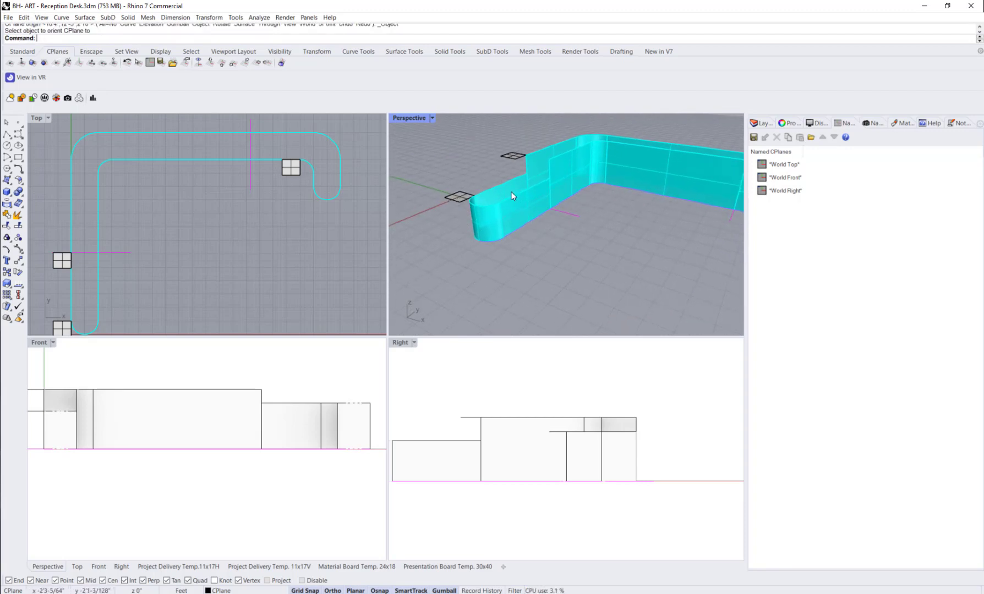
pyautogui.moveTo(576, 158); pyautogui.dragTo(630, 202, button='right')
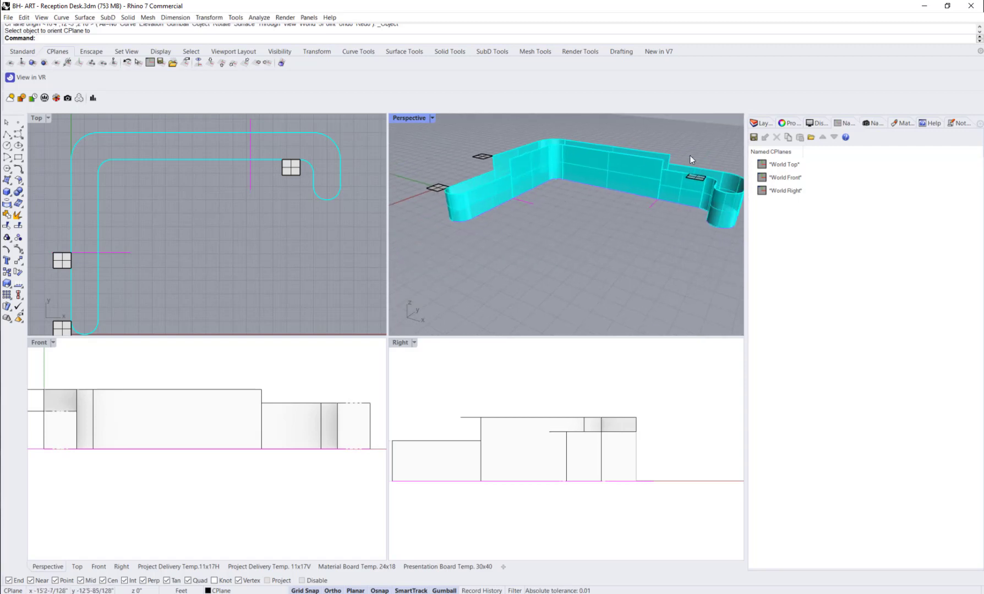
# Step: Save the current construction plane as a named CPlane called CPlane 28"
pyautogui.click(753, 138)
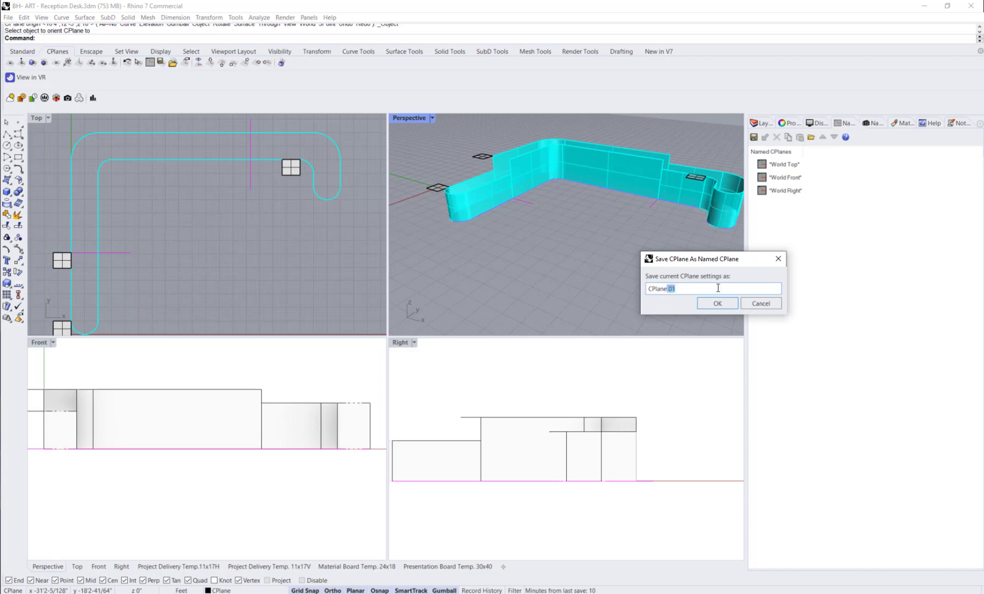
pyautogui.press('BackSpace')
pyautogui.press('BackSpace')
pyautogui.write('28')
pyautogui.click(725, 306)
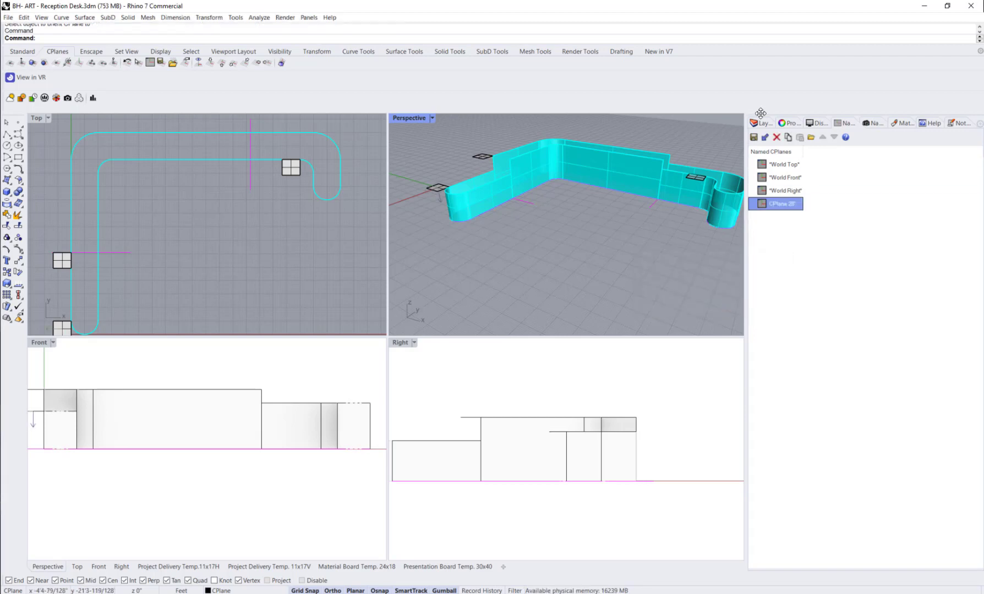
# Step: Orient the CPlane to the reference surface at the standing-height section and save it as CPlane 44"
pyautogui.click(33, 63)
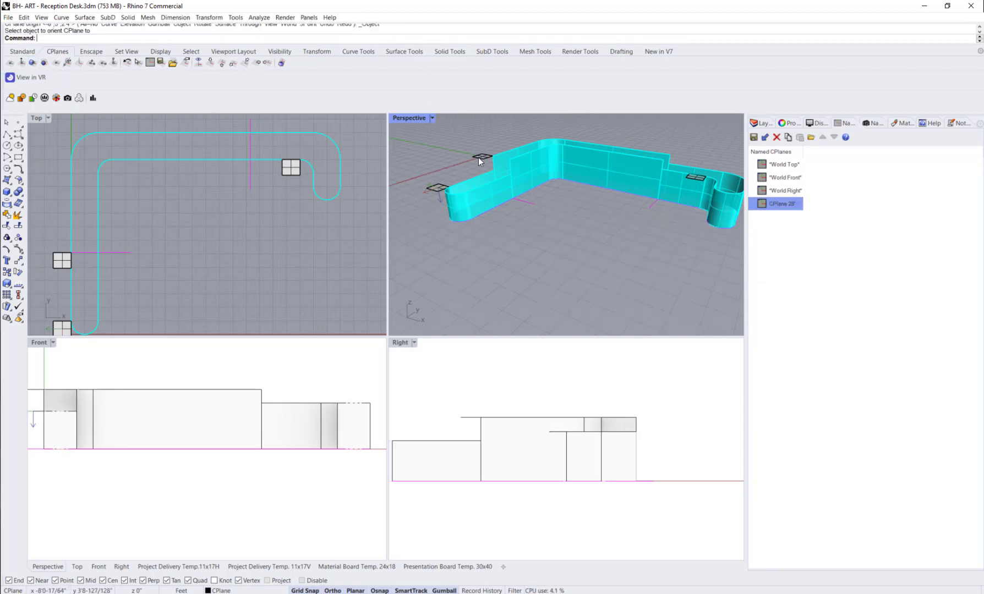
pyautogui.click(487, 187)
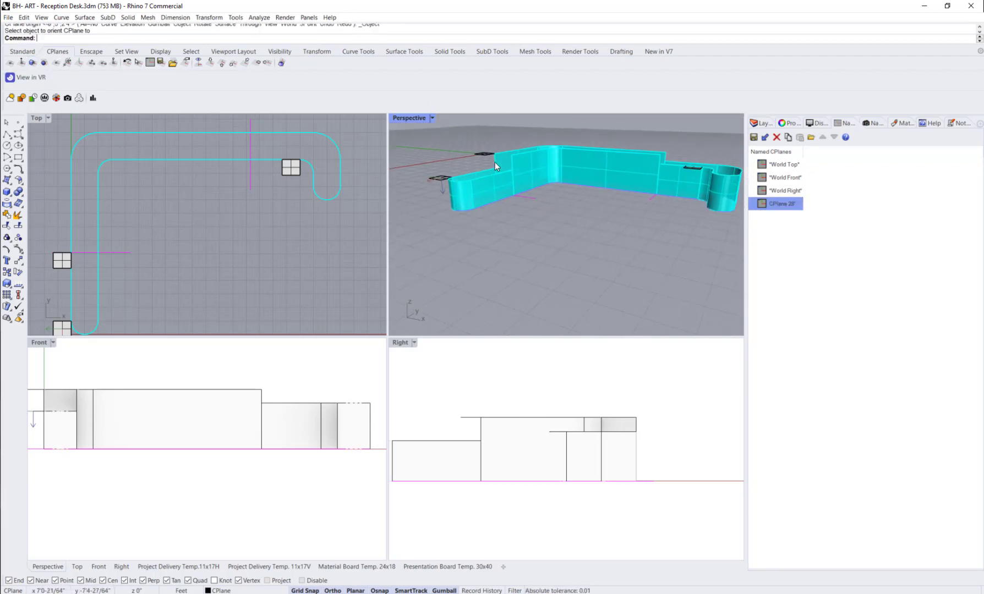
pyautogui.click(753, 137)
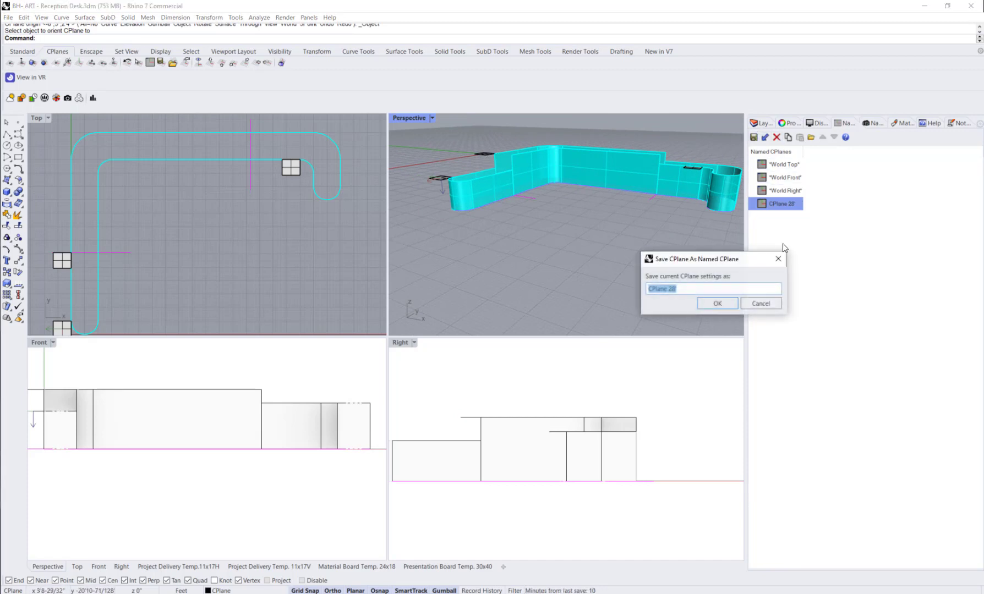
pyautogui.doubleClick(672, 289)
pyautogui.write('44')
pyautogui.click(702, 303)
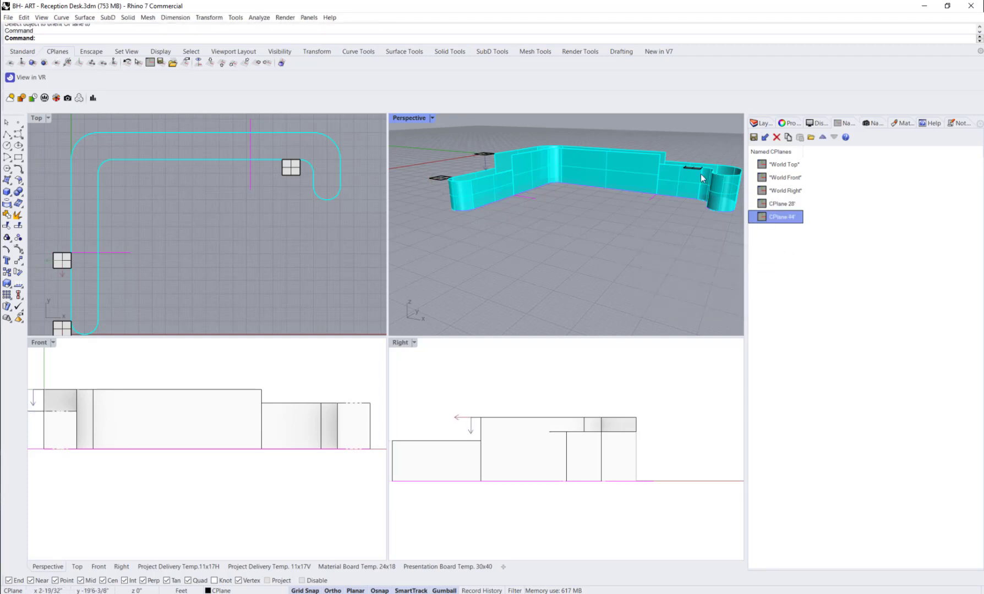
# Step: Orient the CPlane to the reference surface at the desk counter and save it as CPlane 34"
pyautogui.click(32, 62)
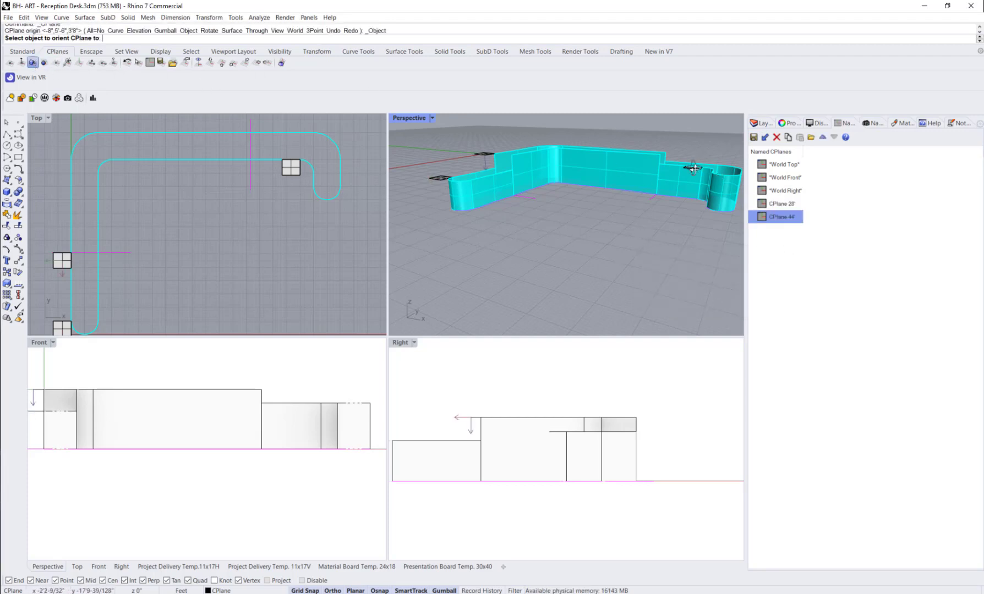
pyautogui.click(693, 168)
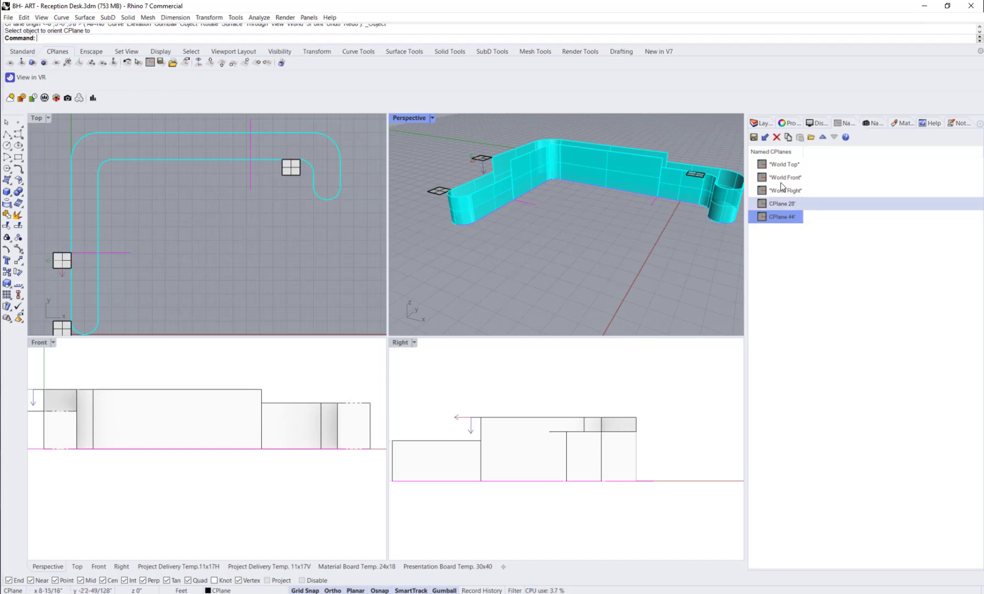
pyautogui.click(754, 137)
pyautogui.click(671, 288)
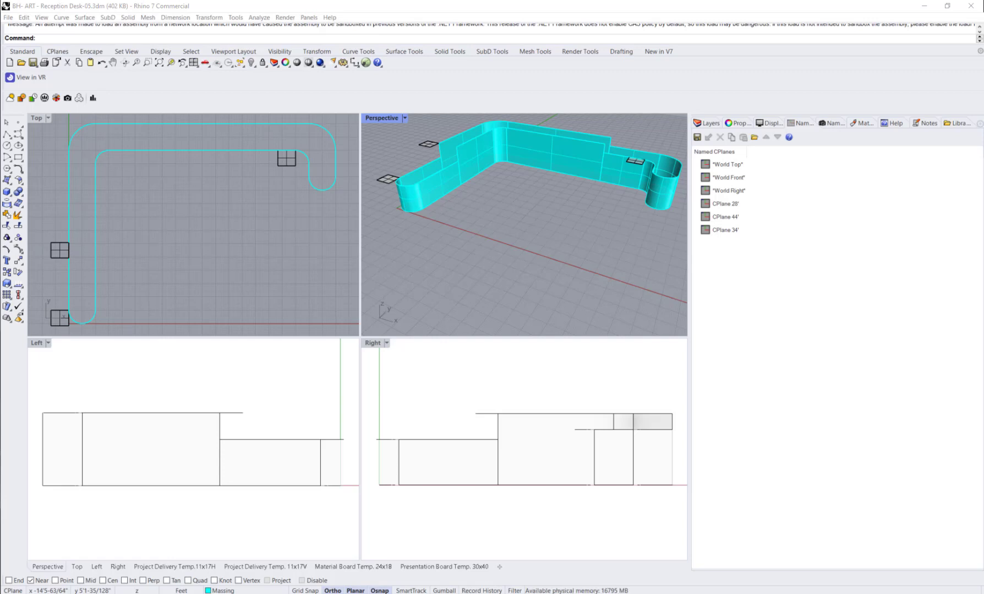
# Step: Maximize the Perspective viewport and set its display mode to Wireframe
pyautogui.doubleClick(378, 117)
pyautogui.moveTo(110, 199); pyautogui.dragTo(218, 207, button='right')
pyautogui.moveTo(184, 278); pyautogui.dragTo(186, 235, button='right')
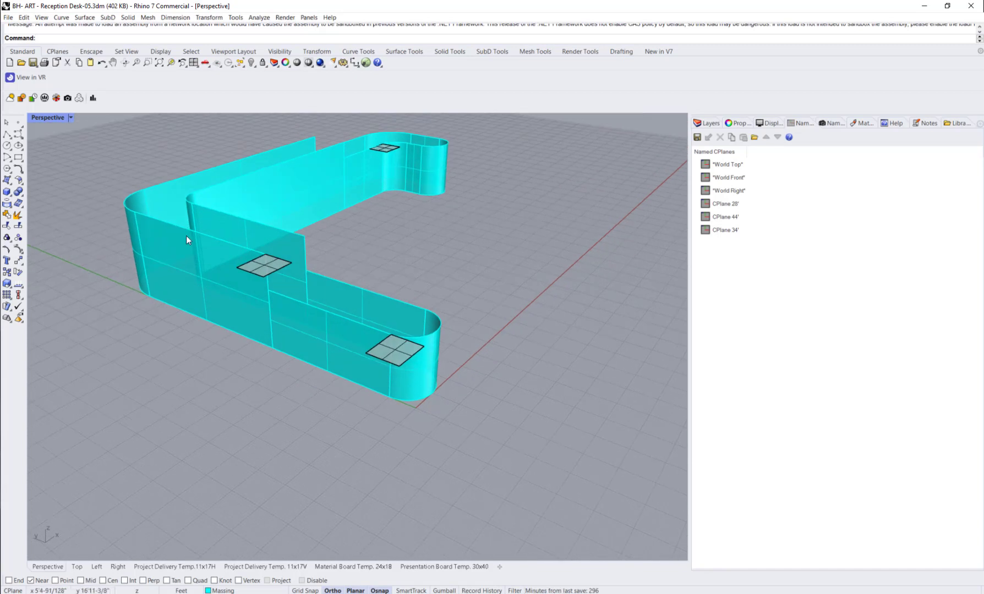
pyautogui.scroll(2, 186, 235)
pyautogui.click(71, 117)
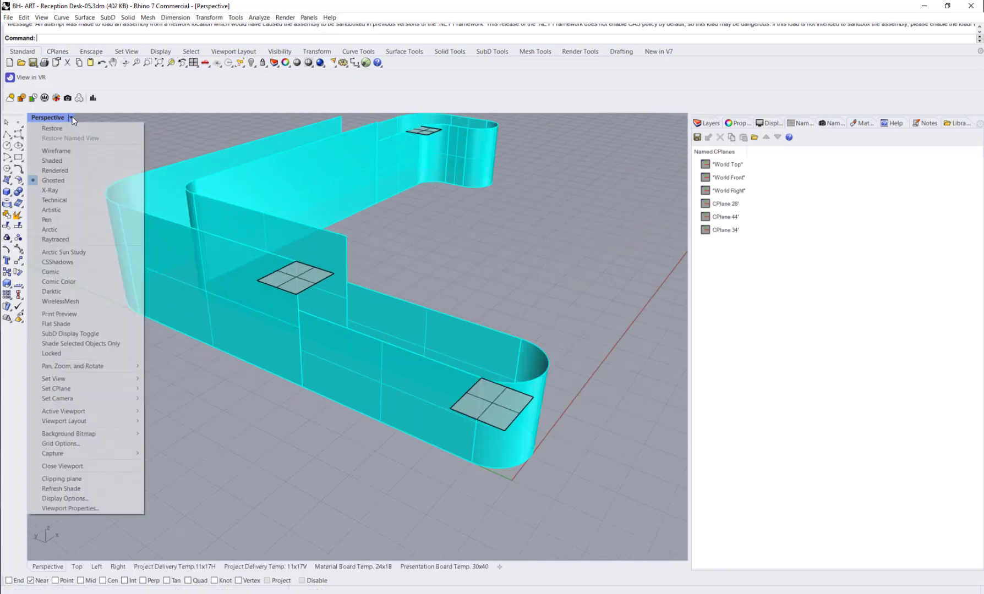
pyautogui.click(72, 153)
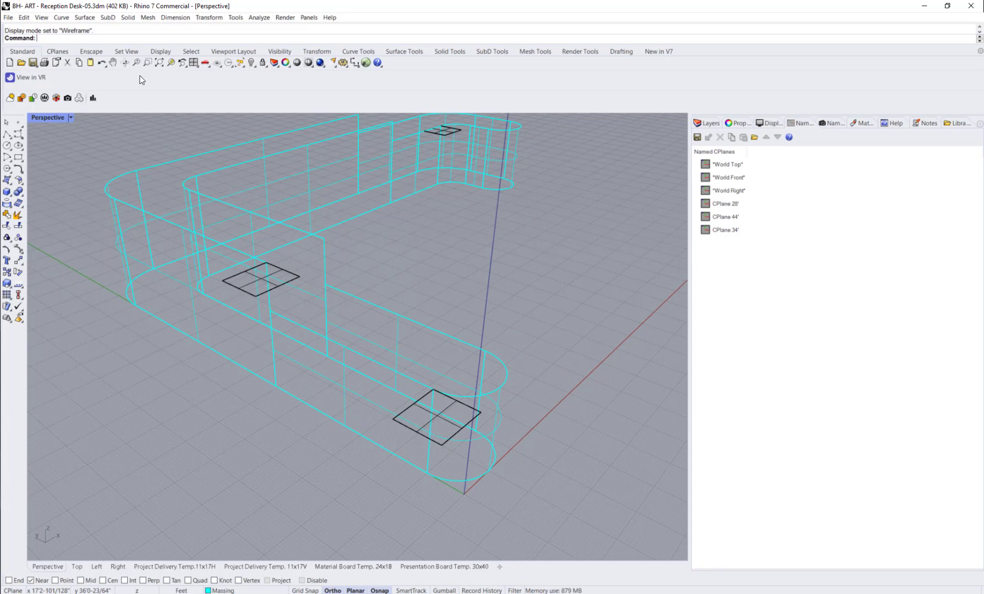
# Step: Duplicate the inner and outer straight top edges of the standing-height section and the adjoining lower section with DupEdge
pyautogui.write('DupEdge')
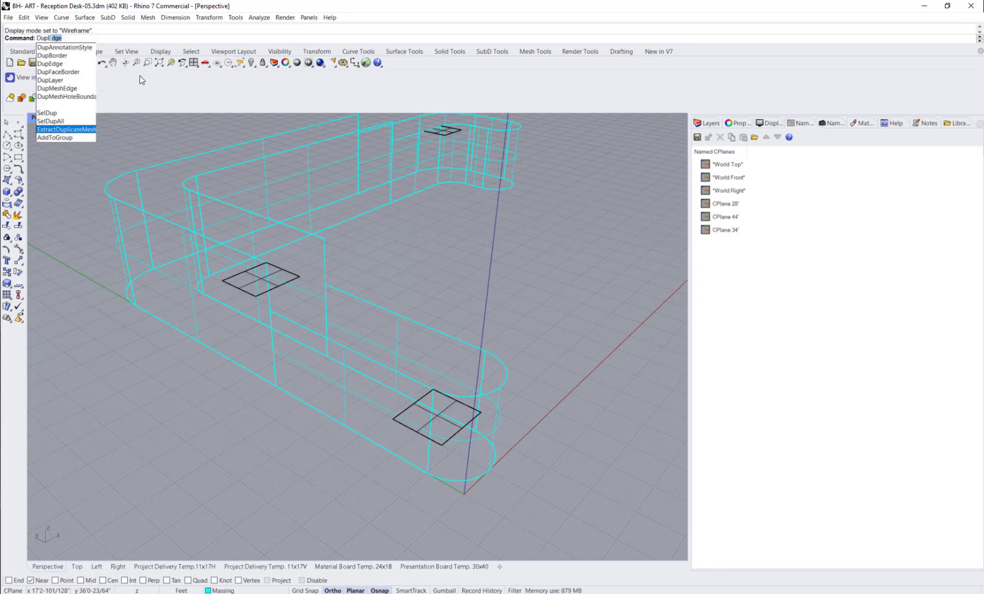
pyautogui.press('Return')
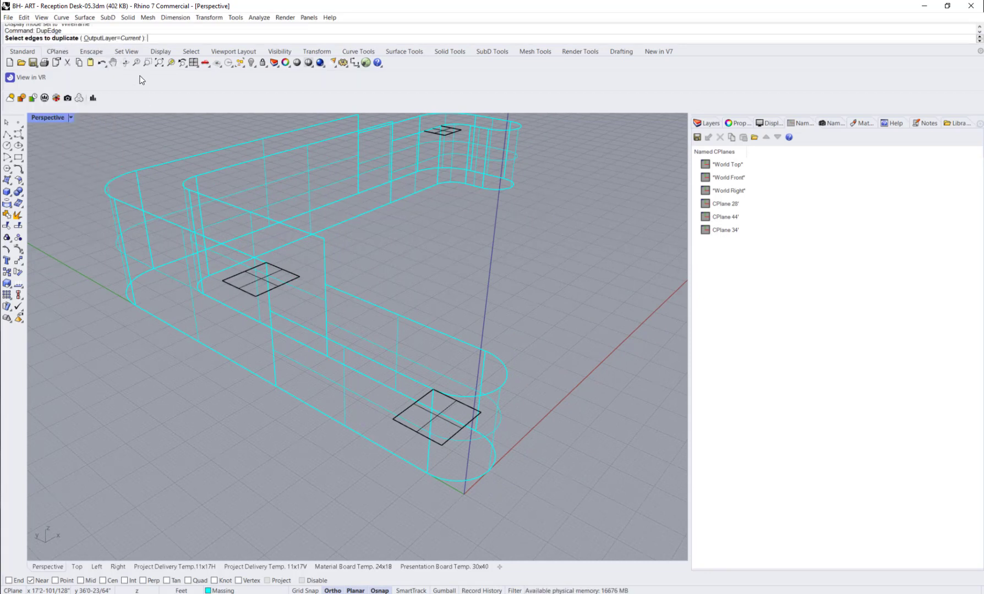
pyautogui.click(172, 224)
pyautogui.click(226, 205)
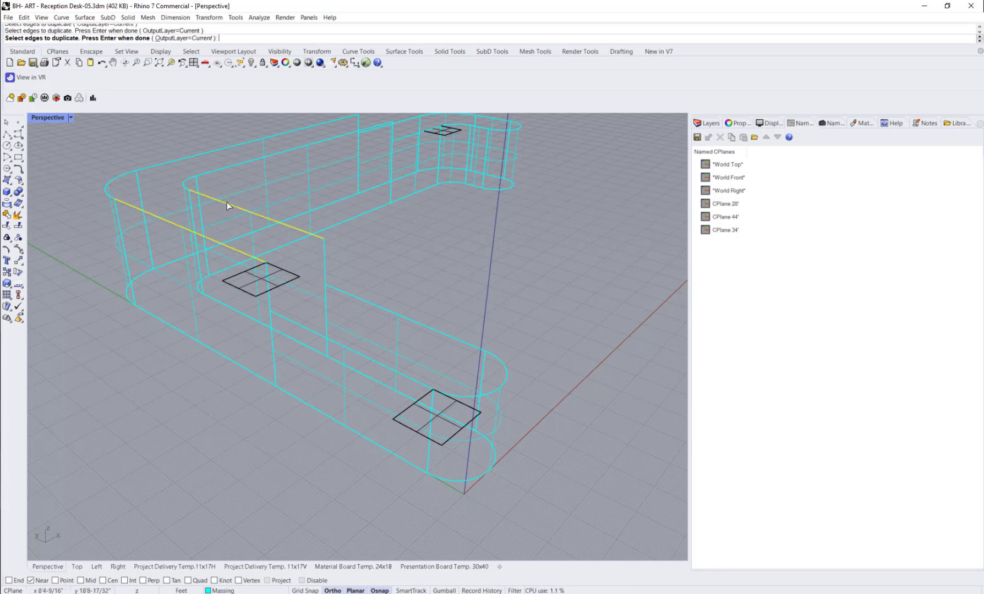
pyautogui.click(374, 303)
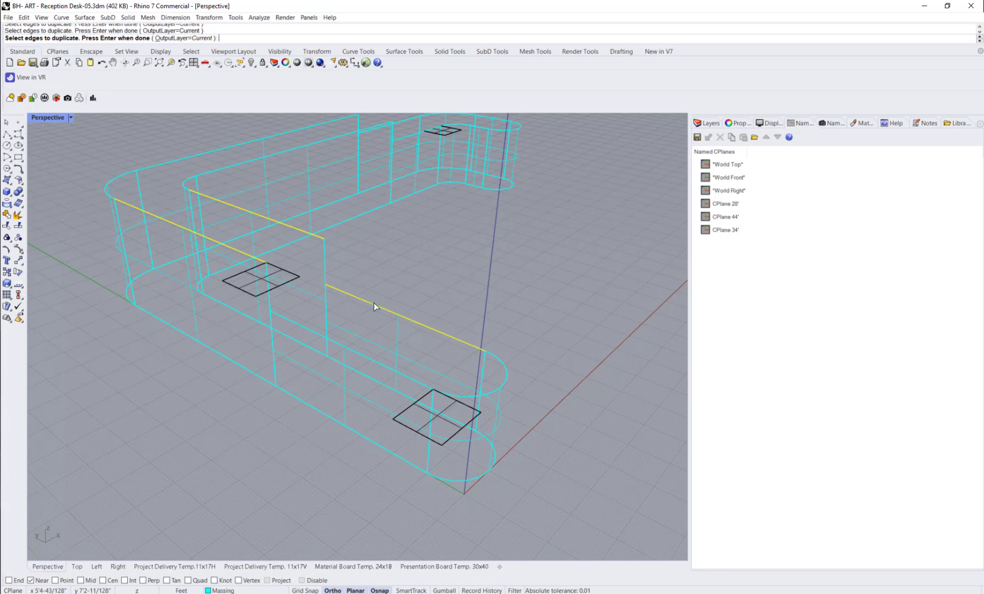
pyautogui.click(289, 322)
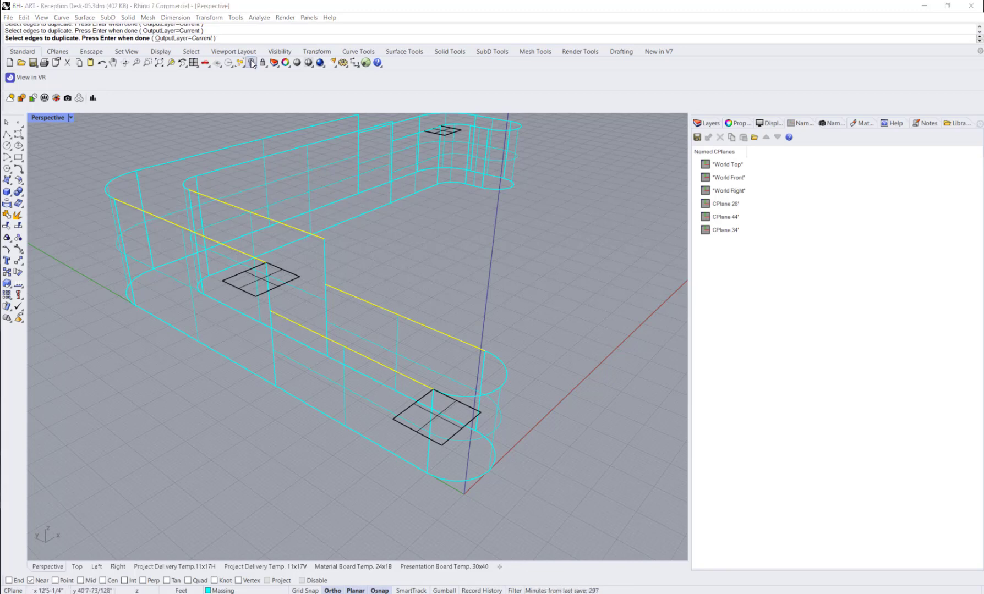
pyautogui.press('Return')
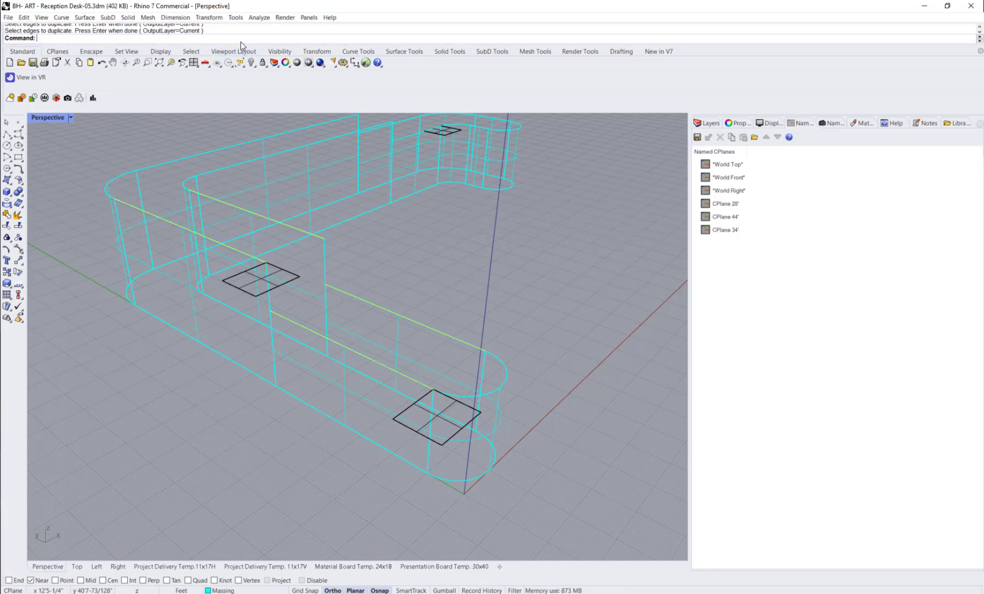
# Step: Show the control points of the four duplicated edge curves and inspect those on the outer standing-height curve
pyautogui.click(19, 252)
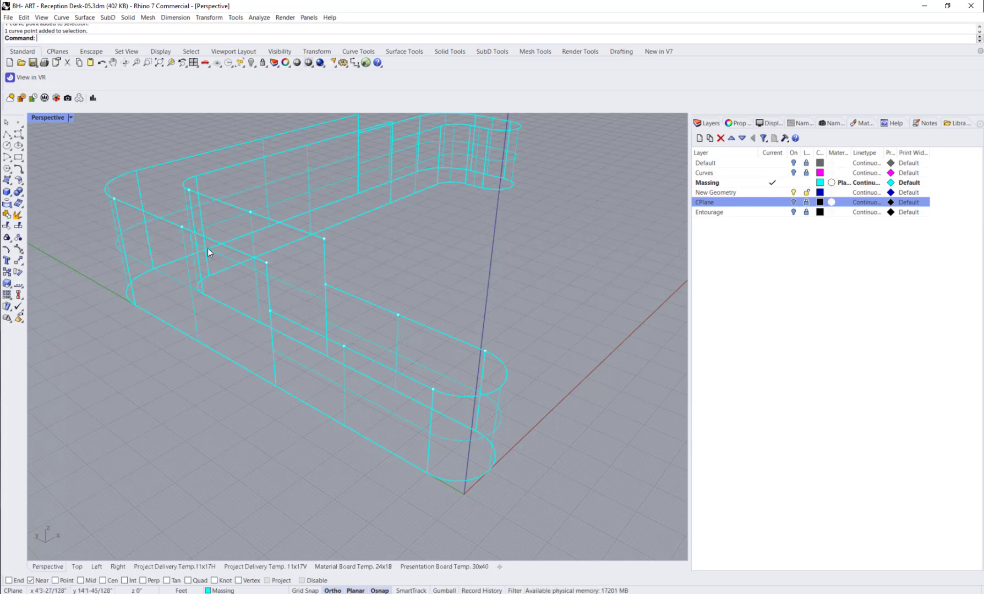
pyautogui.click(182, 226)
pyautogui.click(266, 262)
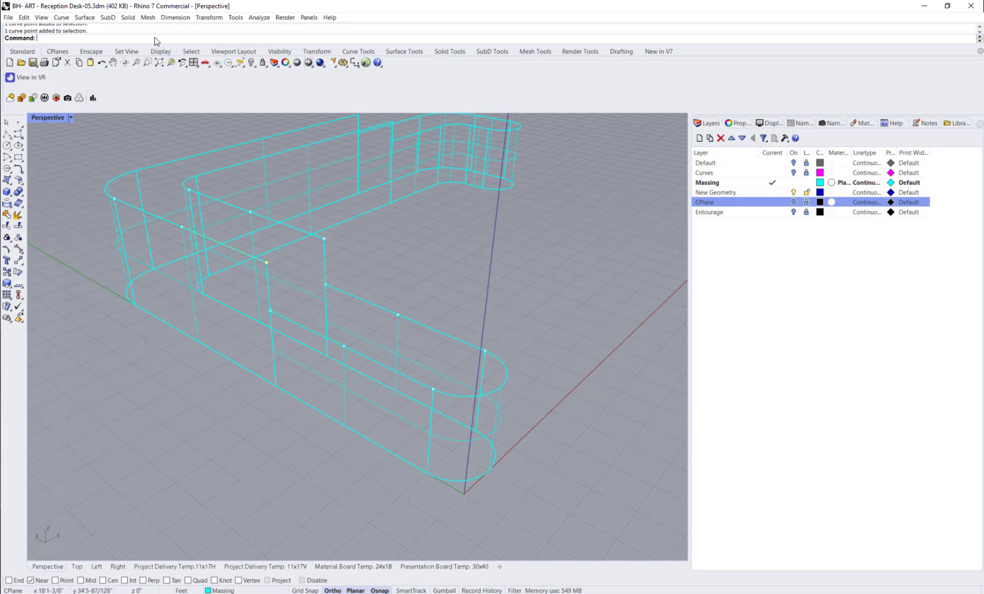
# Step: Change the degree of the two duplicated standing-height curves to 3 with ChangeDegree
pyautogui.write('Chnaged')
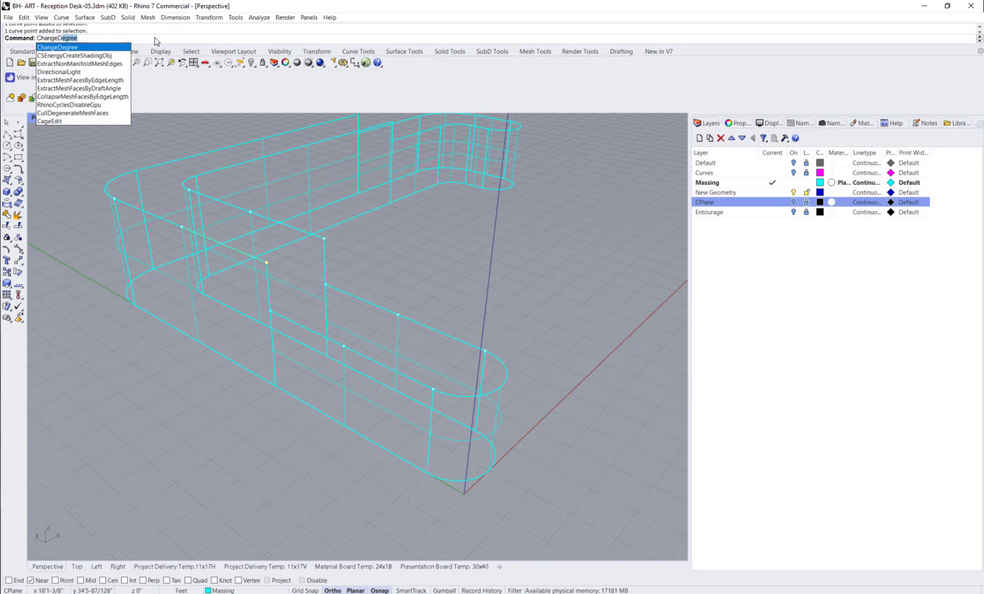
pyautogui.press('Return')
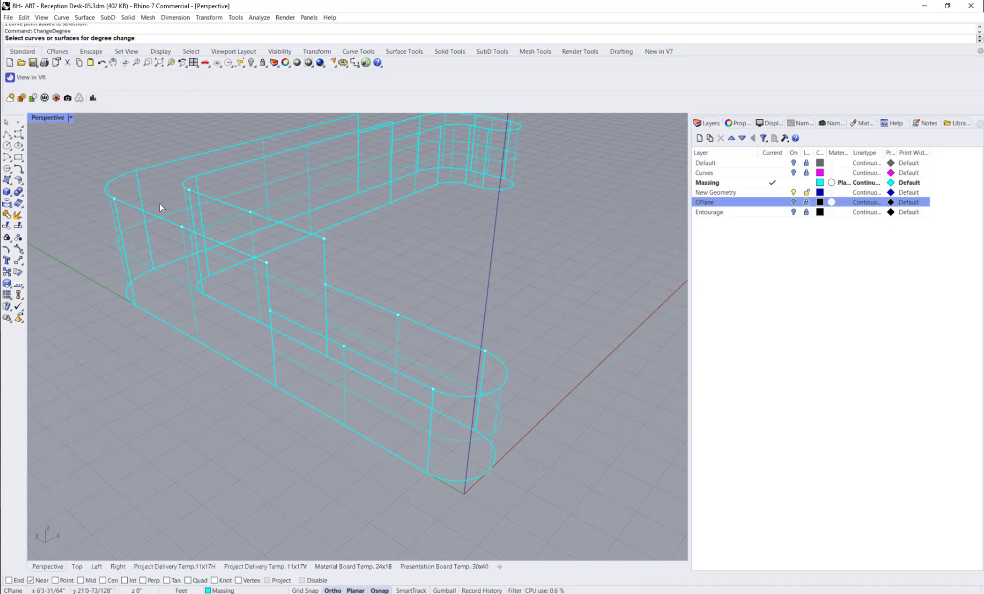
pyautogui.click(161, 218)
pyautogui.press('Return')
pyautogui.click(209, 196)
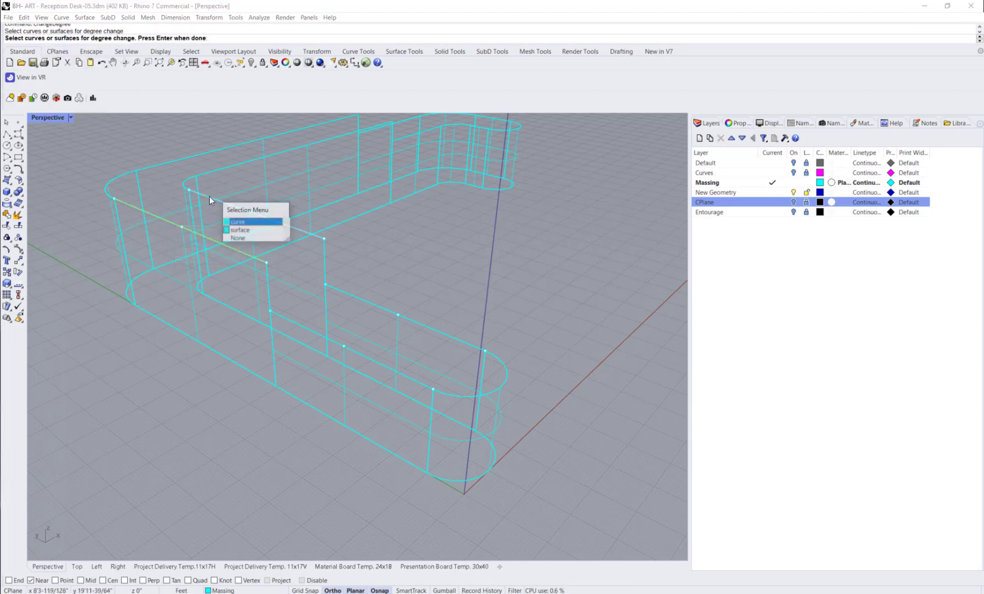
pyautogui.press('Return')
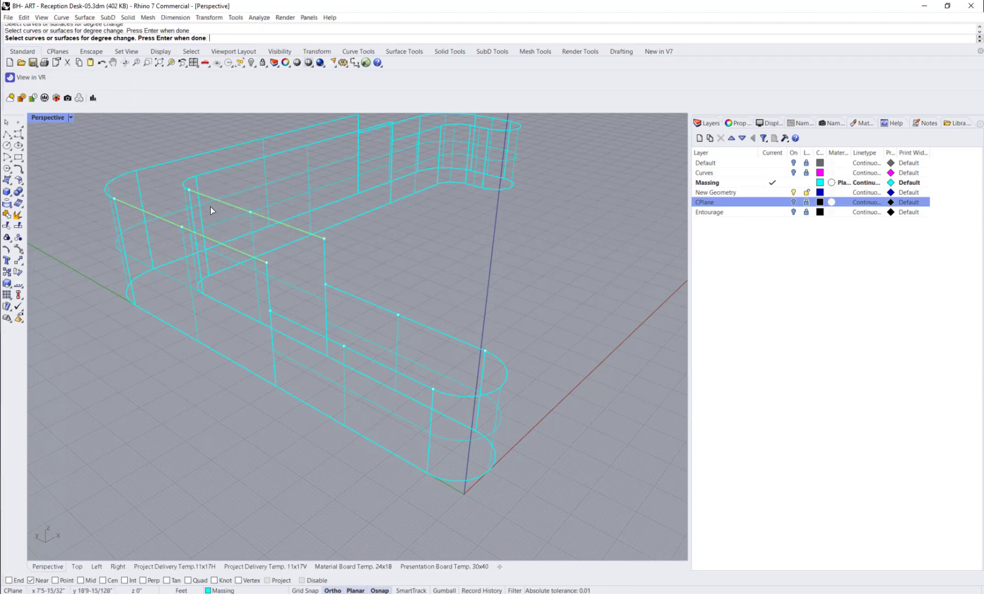
pyautogui.press('Return')
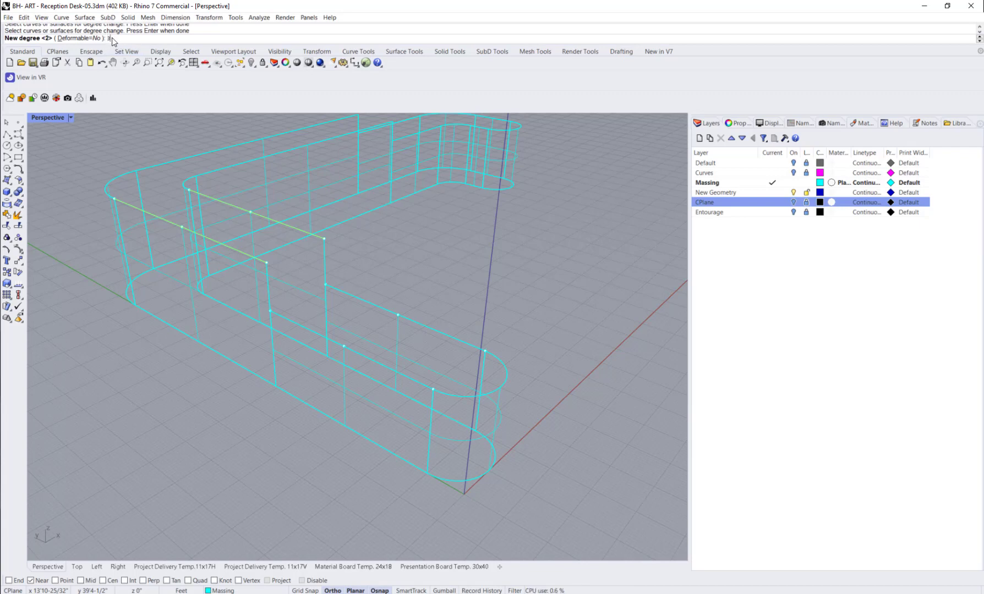
pyautogui.press('Return')
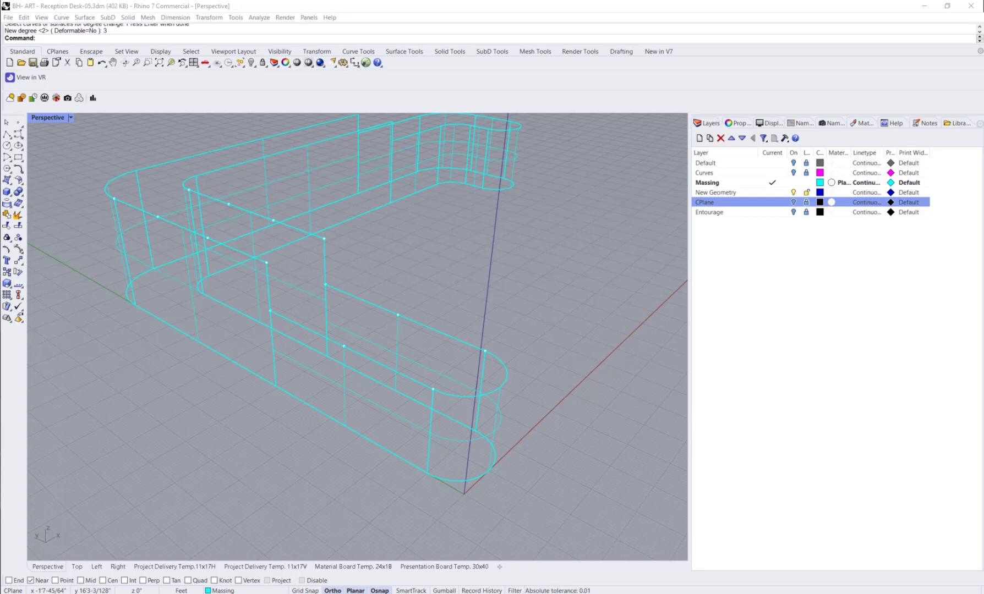
# Step: Delete the extra curve lying on the outer top edge of the lower section
pyautogui.click(342, 351)
pyautogui.press('Delete')
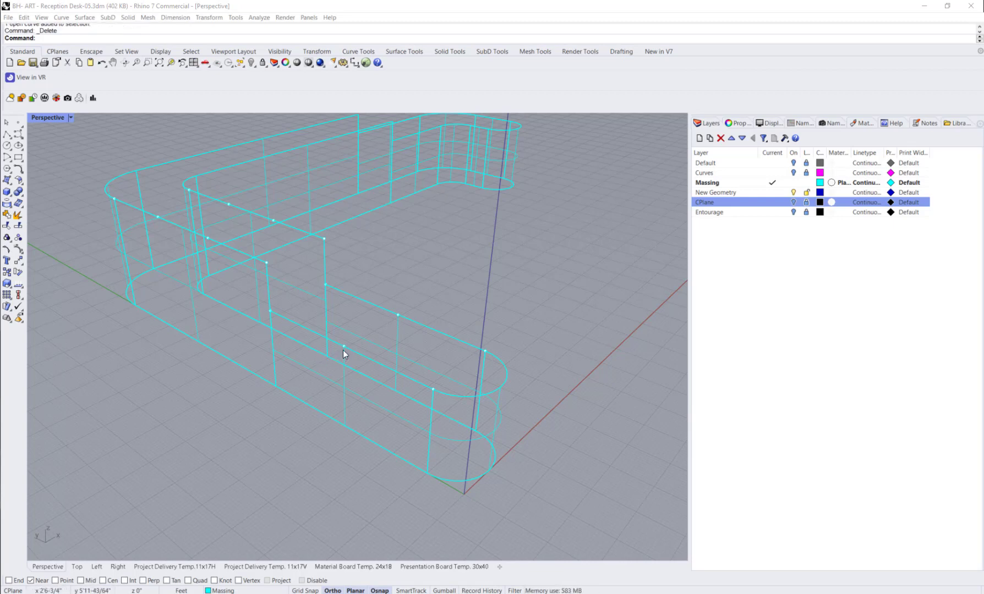
pyautogui.click(344, 347)
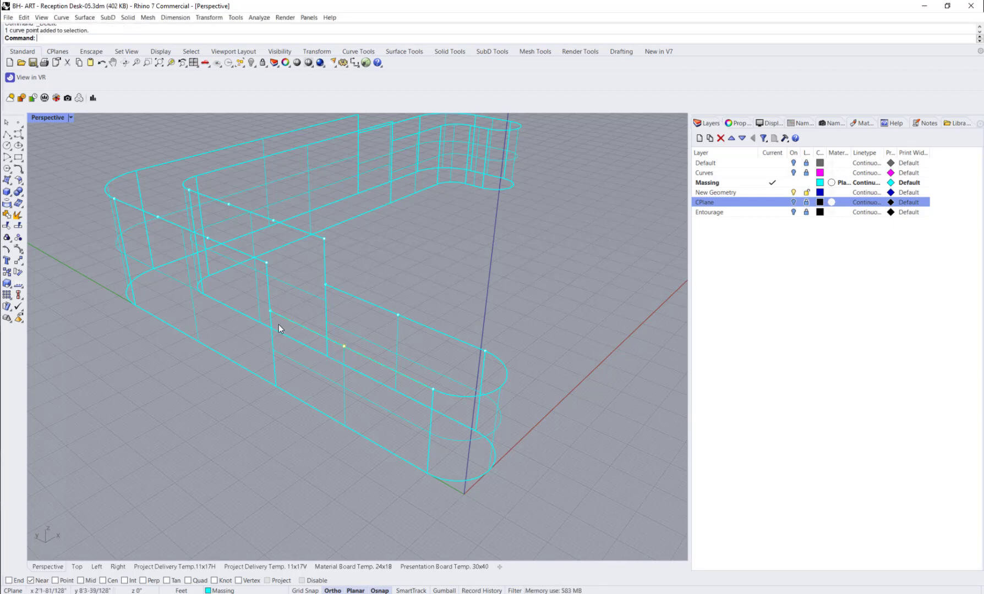
pyautogui.click(270, 310)
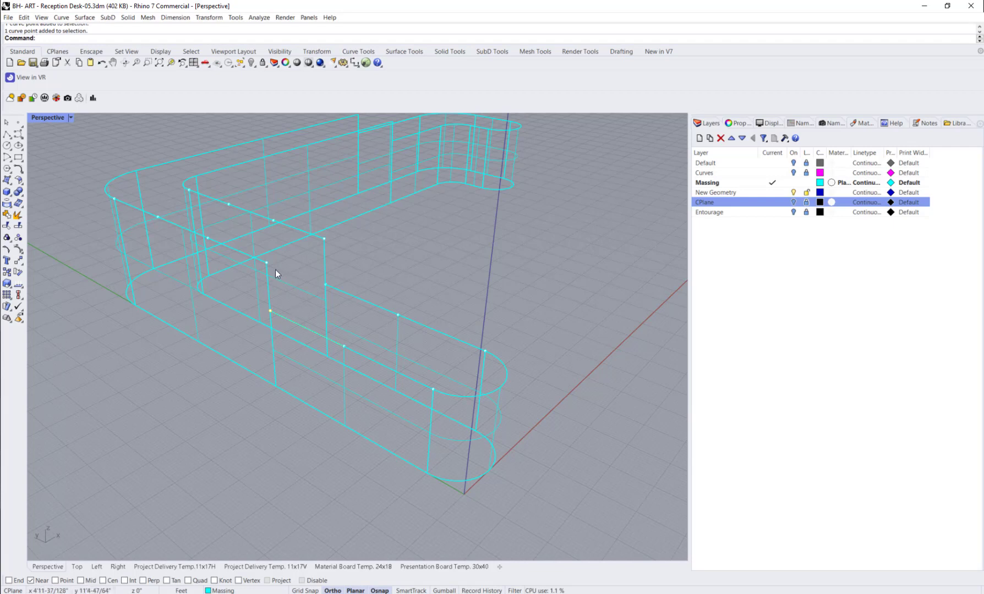
pyautogui.click(246, 256)
pyautogui.press('Return')
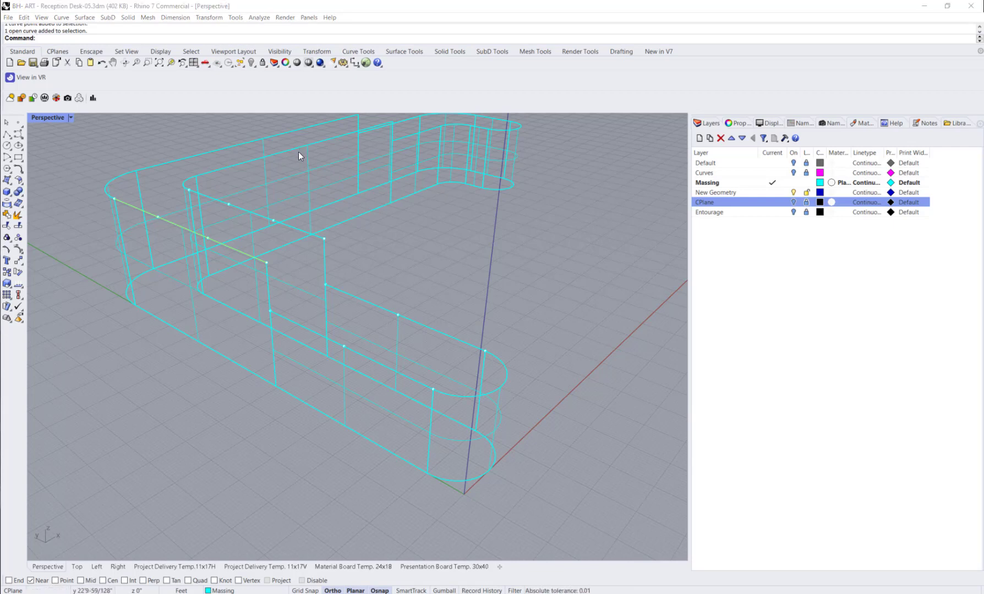
pyautogui.click(139, 395)
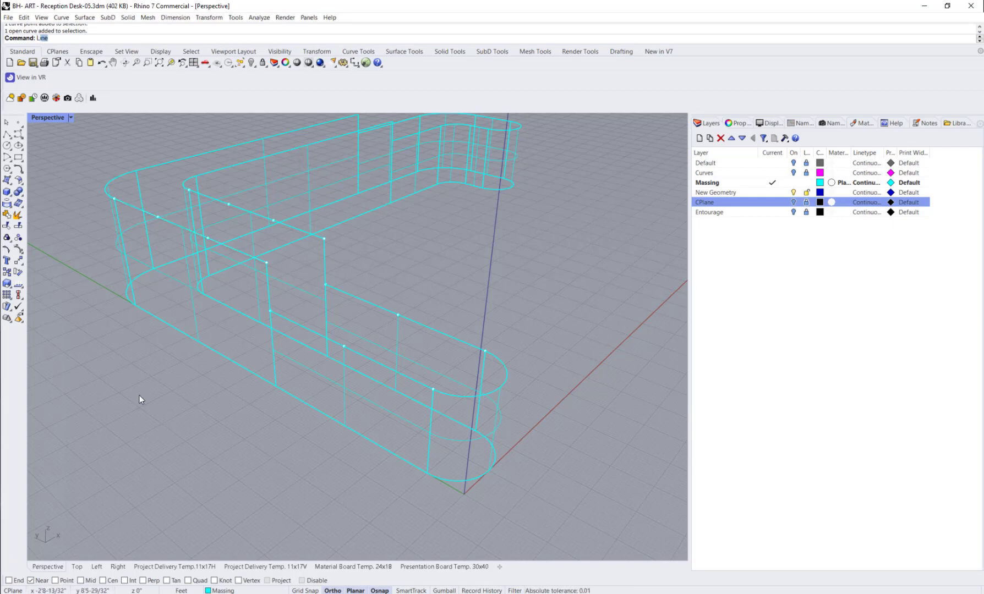
pyautogui.write('ne')
pyautogui.press('Return')
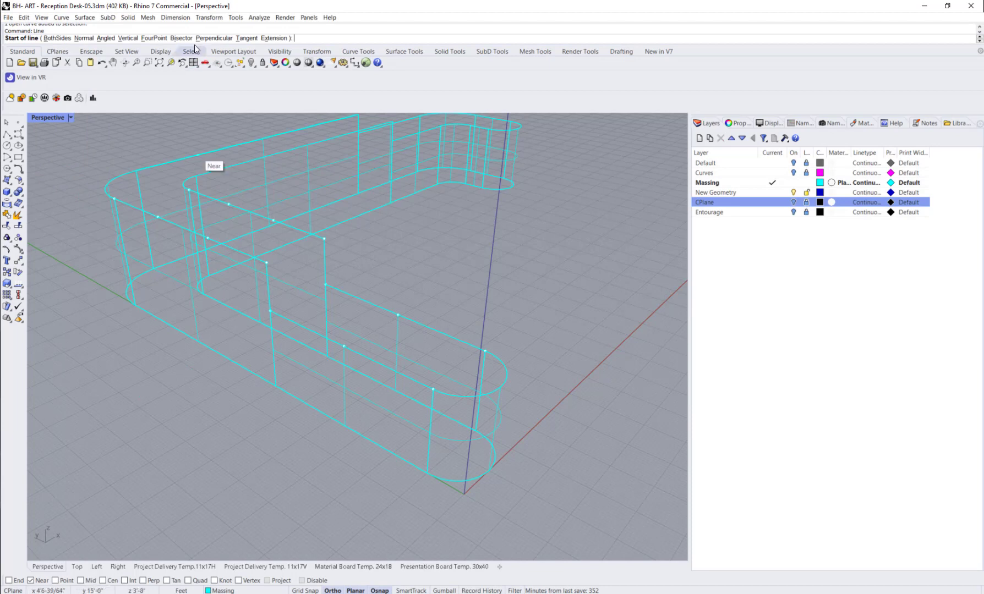
pyautogui.click(154, 37)
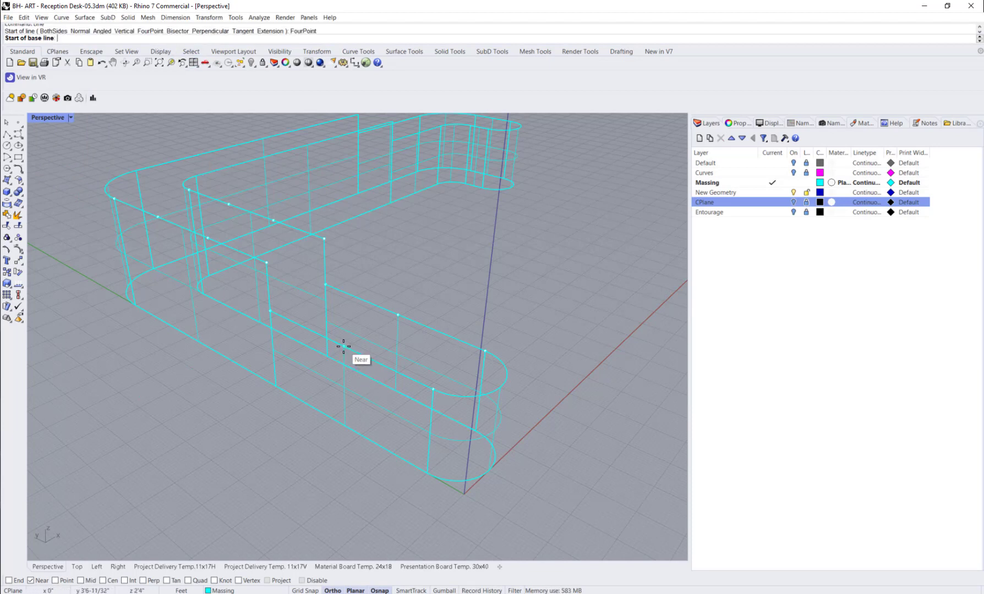
pyautogui.click(343, 346)
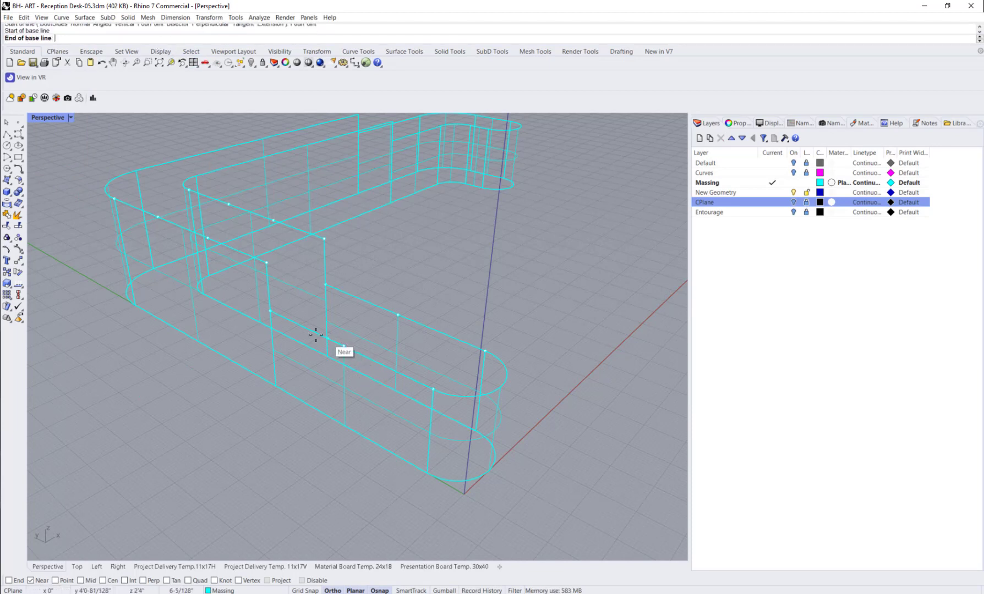
pyautogui.click(271, 311)
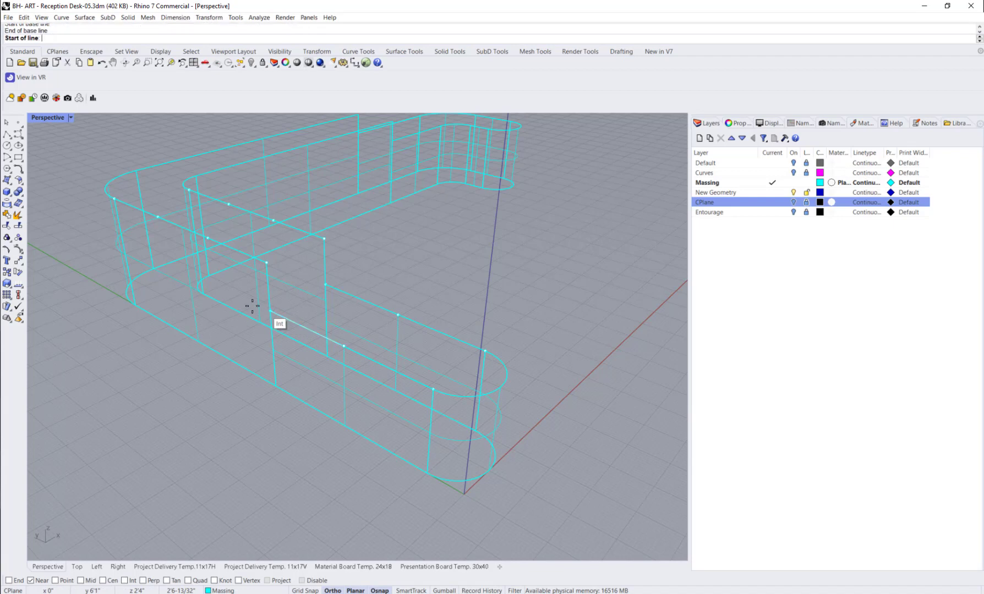
pyautogui.click(217, 287)
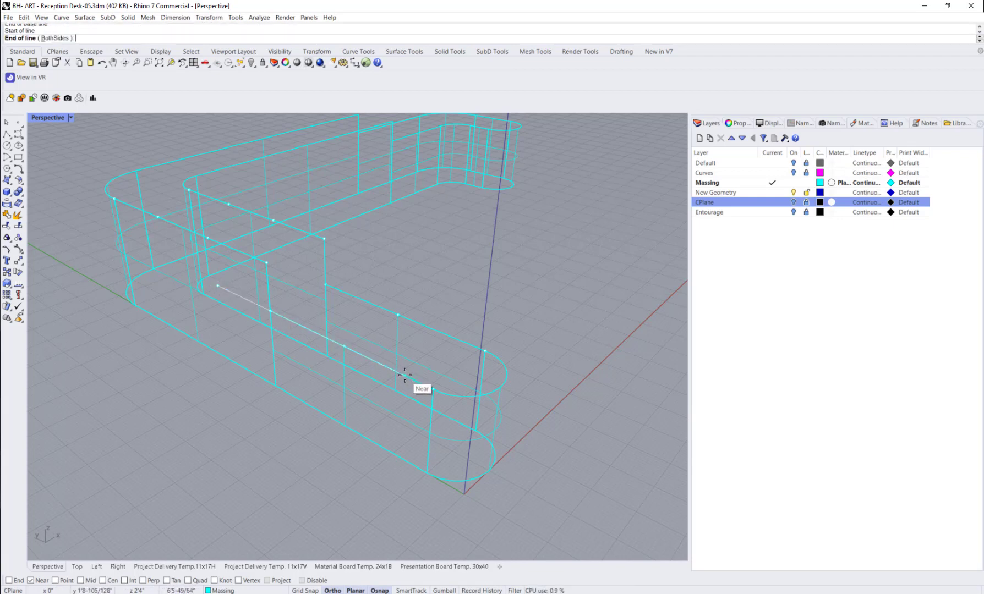
pyautogui.press('Escape')
pyautogui.press('Return')
pyautogui.press('Escape')
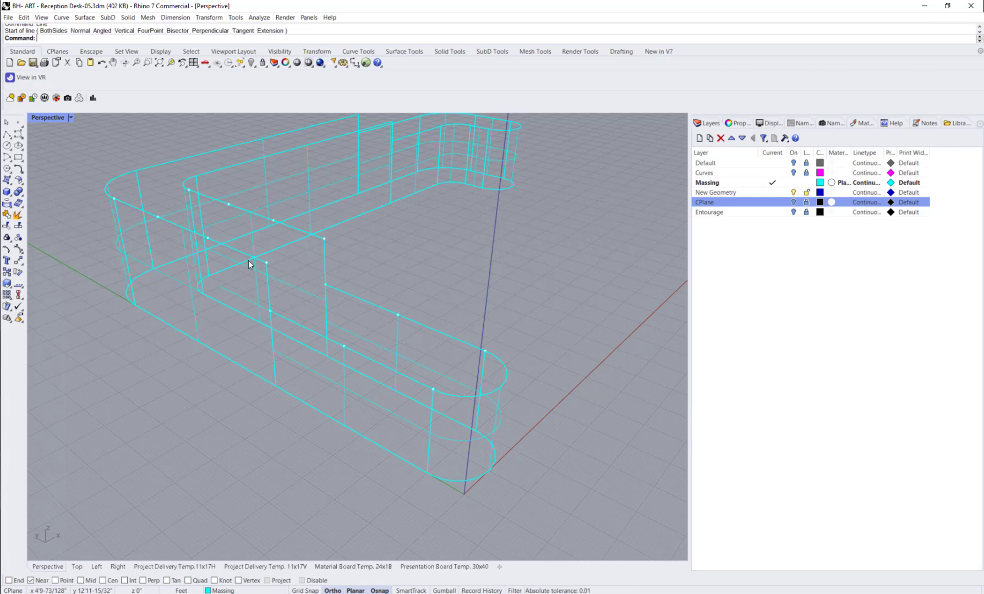
# Step: Use SetPt in Z only to align the last two control points of both standing-height curves with the lower section's top edge
pyautogui.click(209, 238)
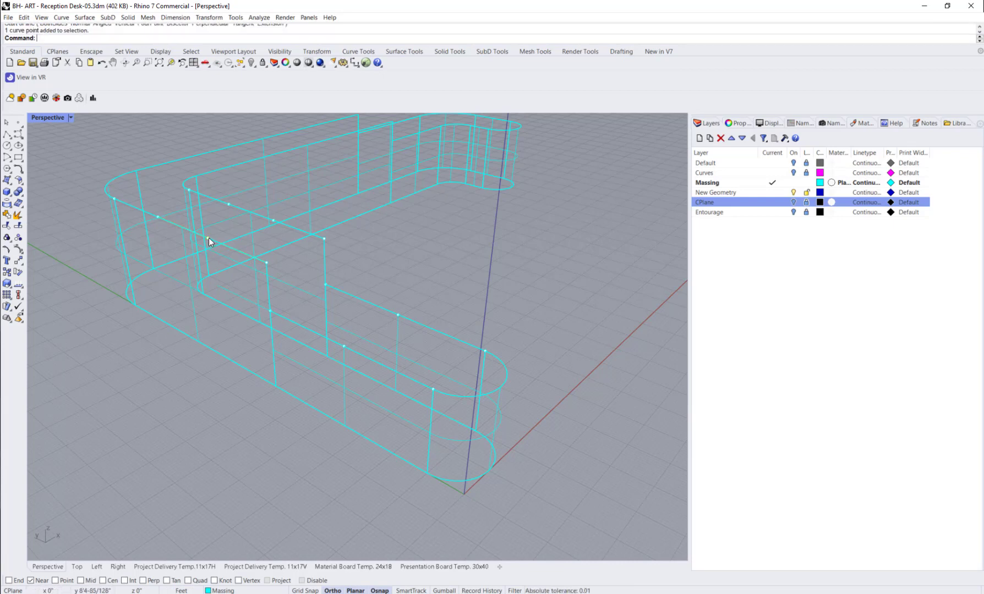
pyautogui.keyDown('shift'); pyautogui.click(272, 221); pyautogui.keyUp('shift')
pyautogui.keyDown('shift'); pyautogui.click(324, 239); pyautogui.keyUp('shift')
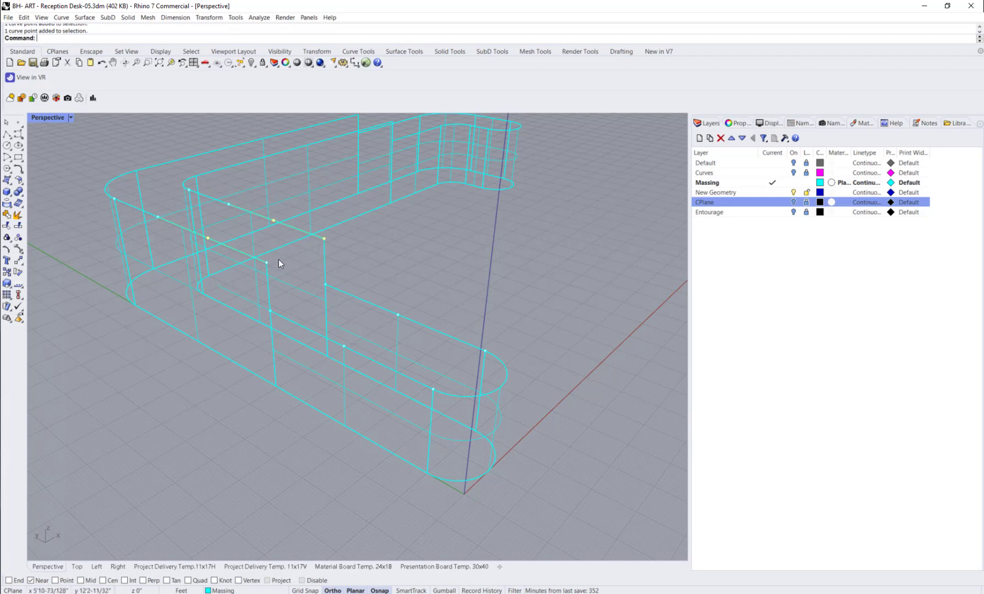
pyautogui.keyDown('shift'); pyautogui.click(266, 263); pyautogui.keyUp('shift')
pyautogui.click(156, 37)
pyautogui.write('setpt')
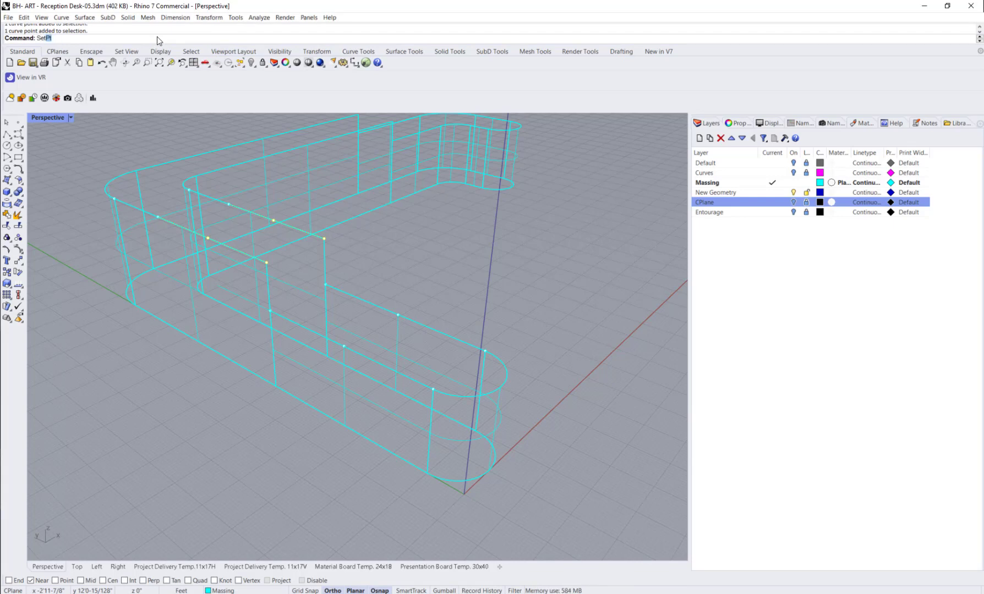
pyautogui.press('Return')
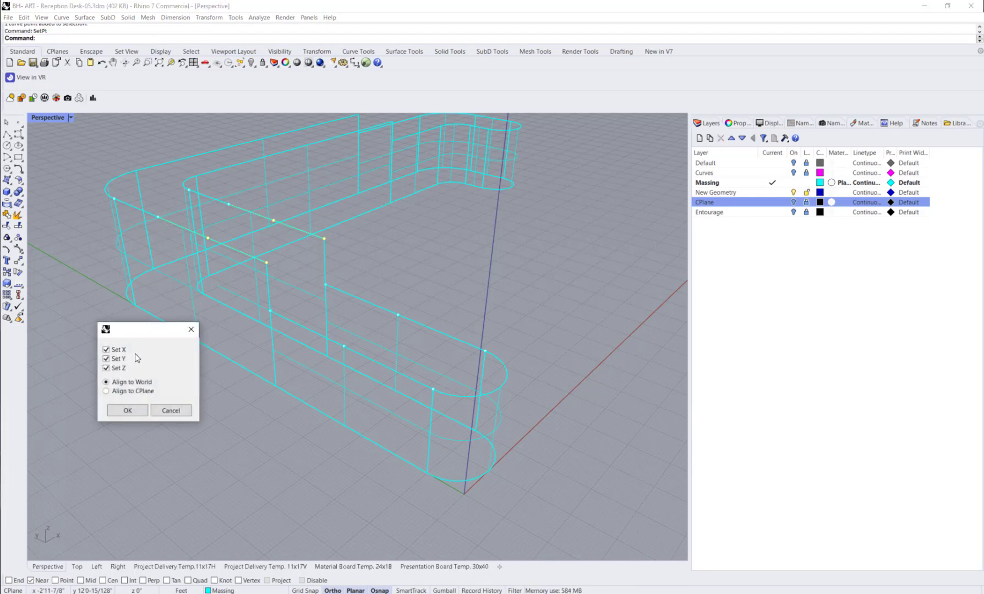
pyautogui.click(106, 359)
pyautogui.click(127, 411)
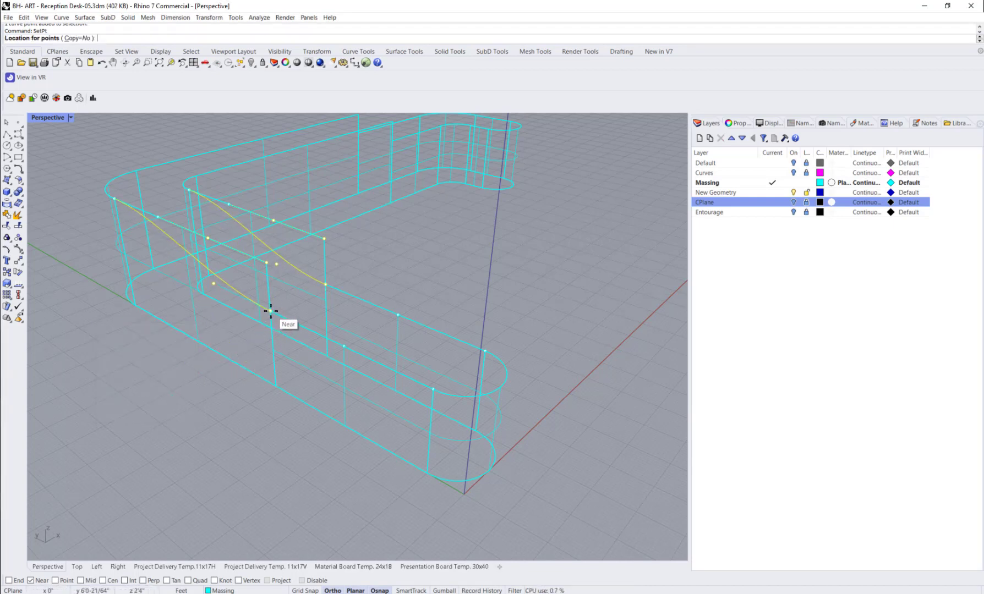
pyautogui.click(271, 310)
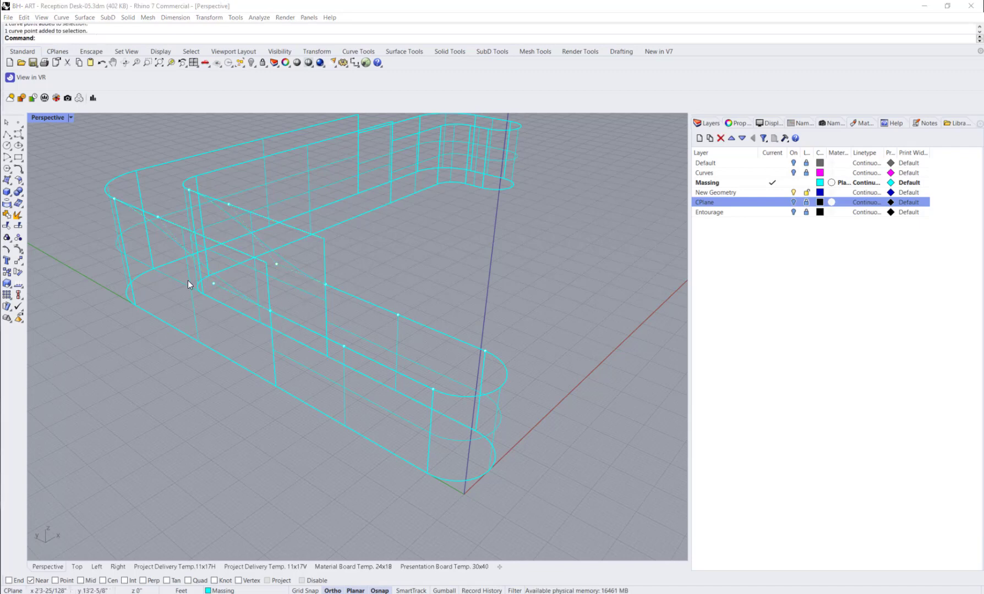
# Step: Select the last two control points of both transition curves and the curve along the lower section's outer top edge
pyautogui.click(213, 283)
pyautogui.keyDown('shift'); pyautogui.click(276, 264); pyautogui.keyUp('shift')
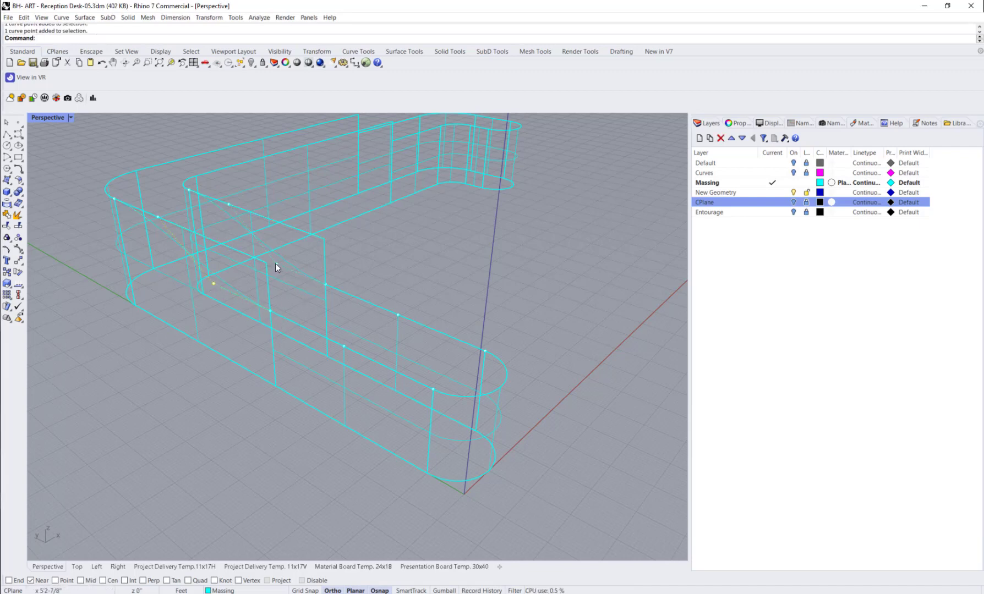
pyautogui.keyDown('shift'); pyautogui.click(326, 285); pyautogui.keyUp('shift')
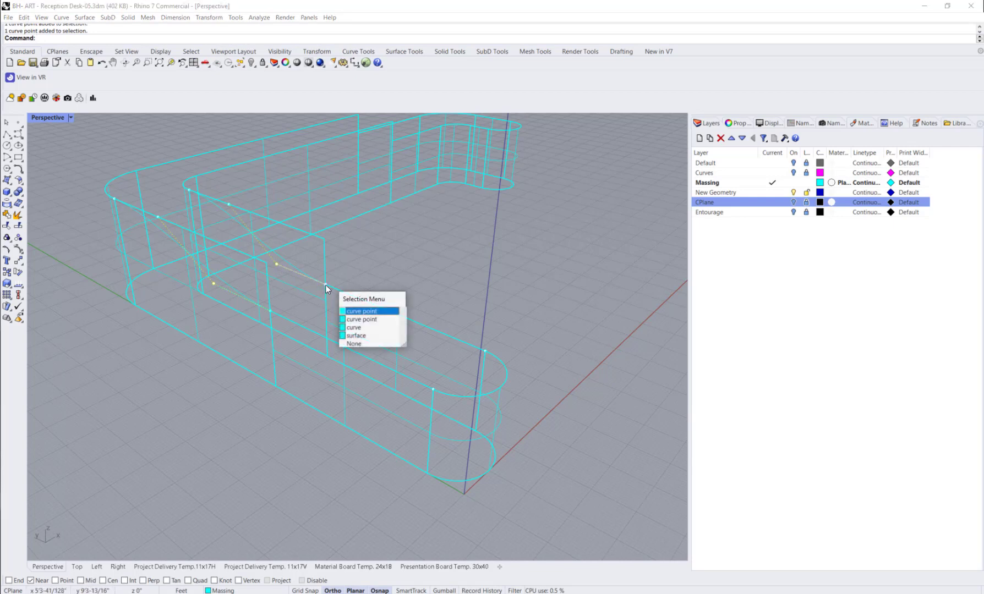
pyautogui.click(359, 313)
pyautogui.keyDown('shift'); pyautogui.click(270, 311); pyautogui.keyUp('shift')
pyautogui.click(298, 339)
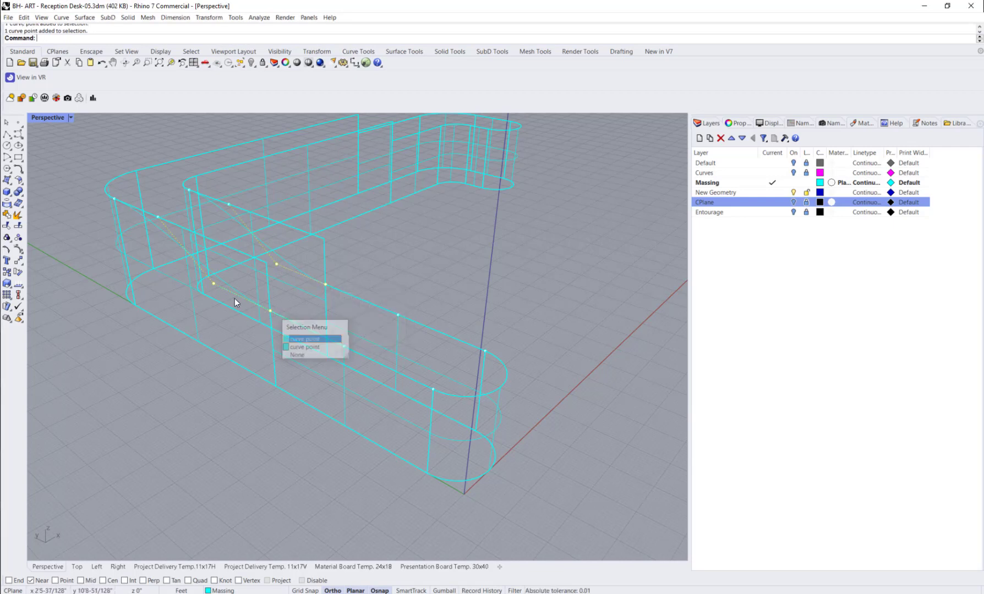
pyautogui.keyDown('shift'); pyautogui.click(229, 291); pyautogui.keyUp('shift')
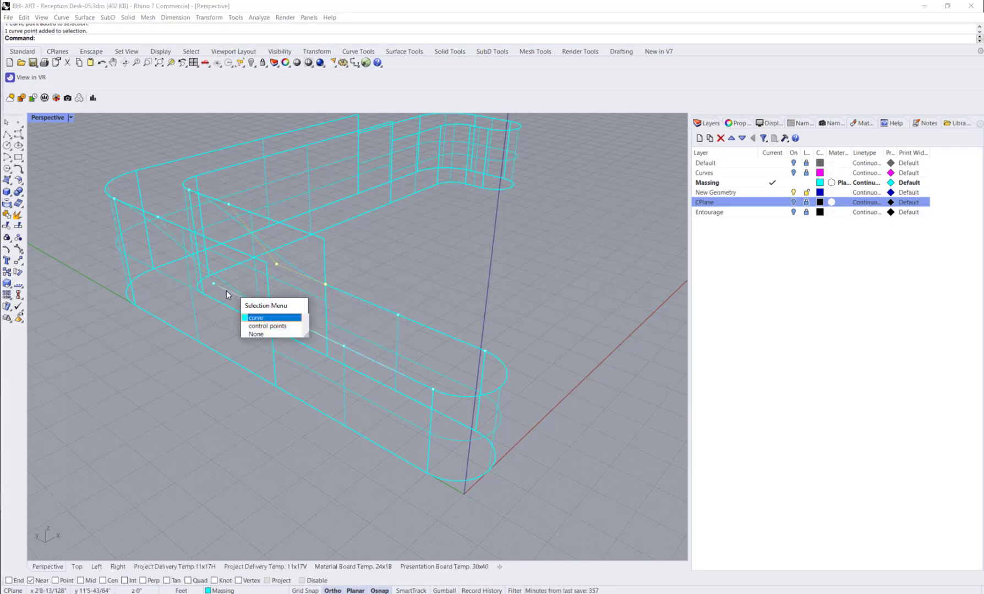
pyautogui.click(257, 318)
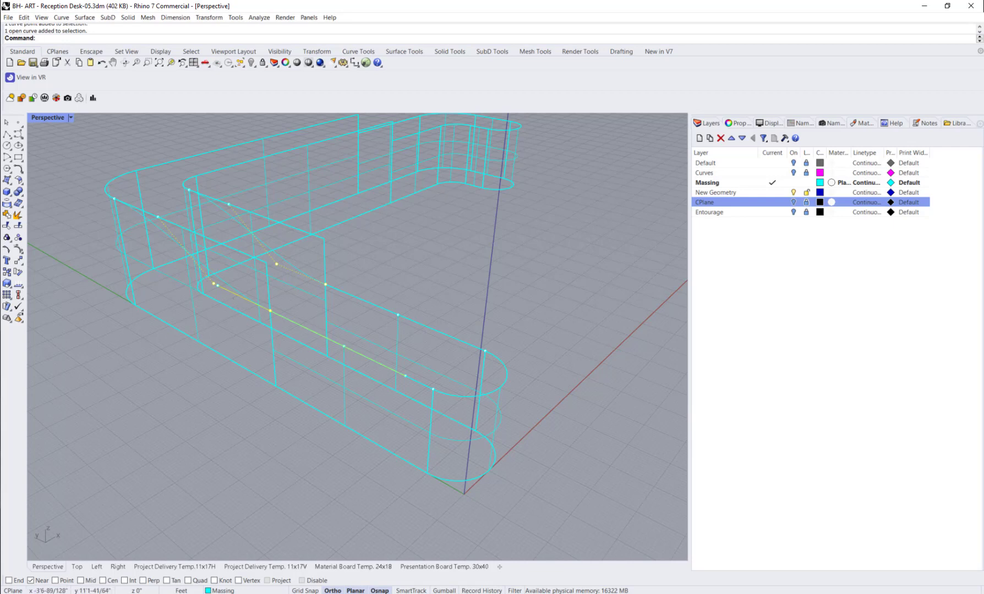
# Step: Enable End snapping and delete the extra curve lying along the lower section's outer top edge
pyautogui.click(10, 581)
pyautogui.click(179, 352)
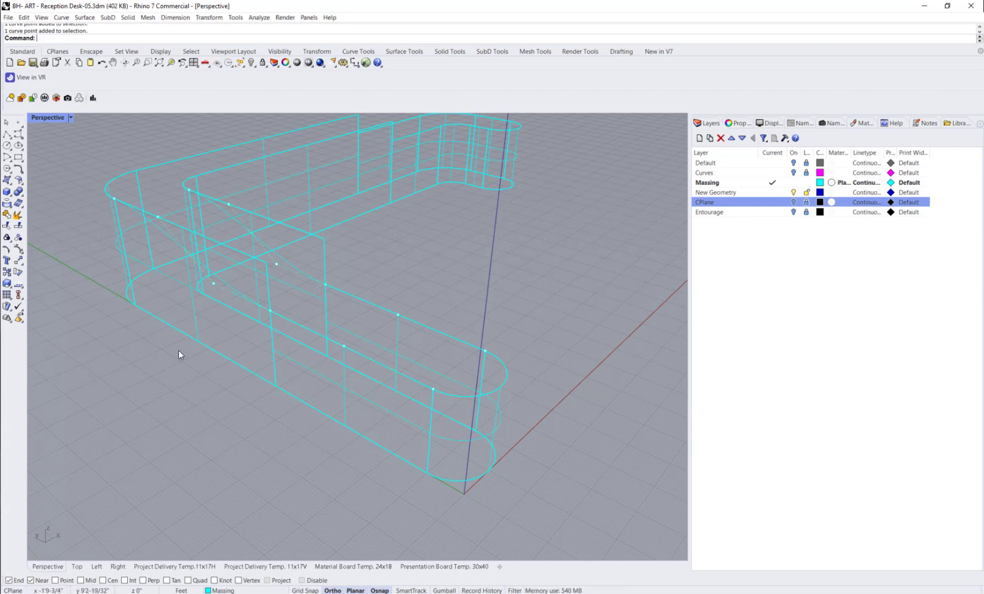
pyautogui.click(231, 294)
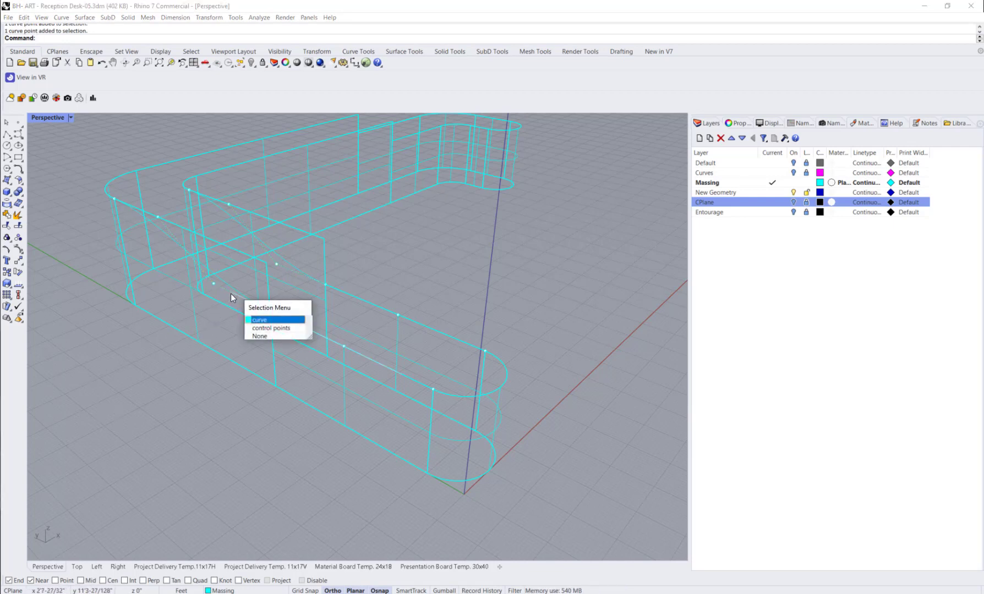
pyautogui.click(278, 320)
pyautogui.press('Delete')
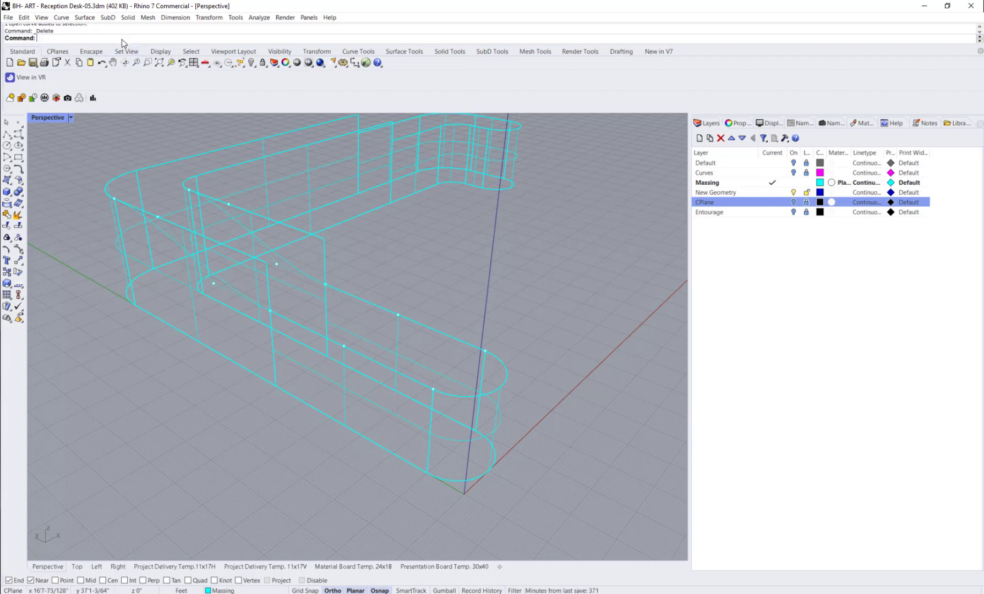
# Step: Check geometric continuity with GCon between the outer transition curve and the lower section's outer top edge curve
pyautogui.write('GCon')
pyautogui.press('Return')
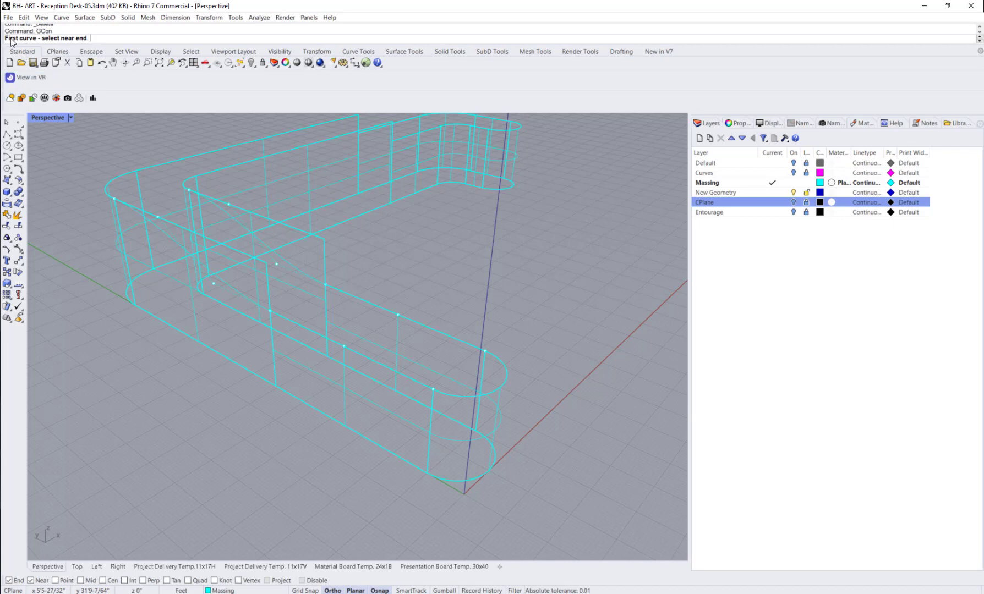
pyautogui.click(262, 308)
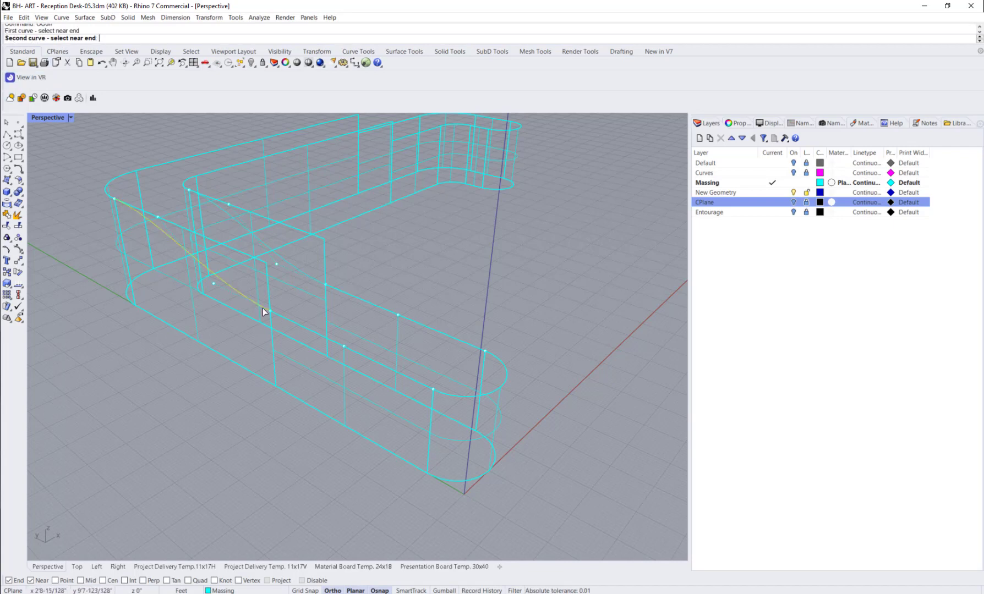
pyautogui.click(280, 315)
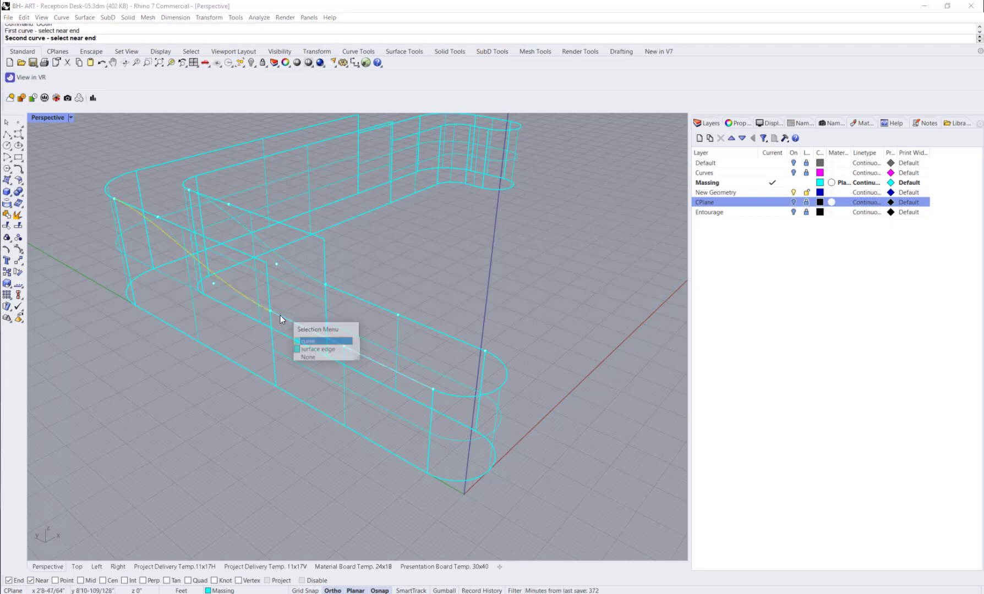
pyautogui.press('Return')
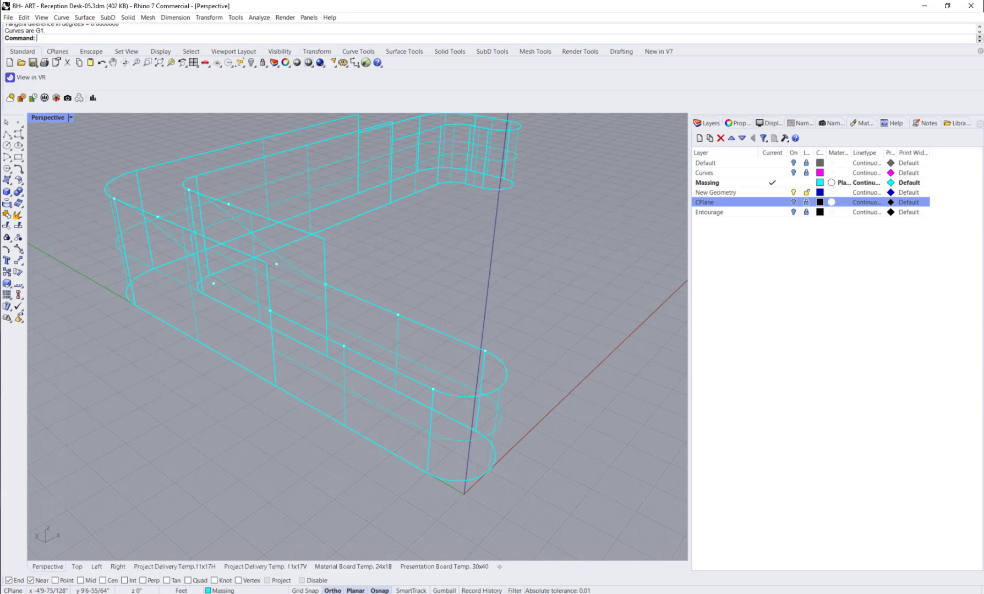
# Step: Undo the last loft and, with history recording on, loft the two transition curves using the Normal style without simplification
pyautogui.hotkey('ctrl', 'z')
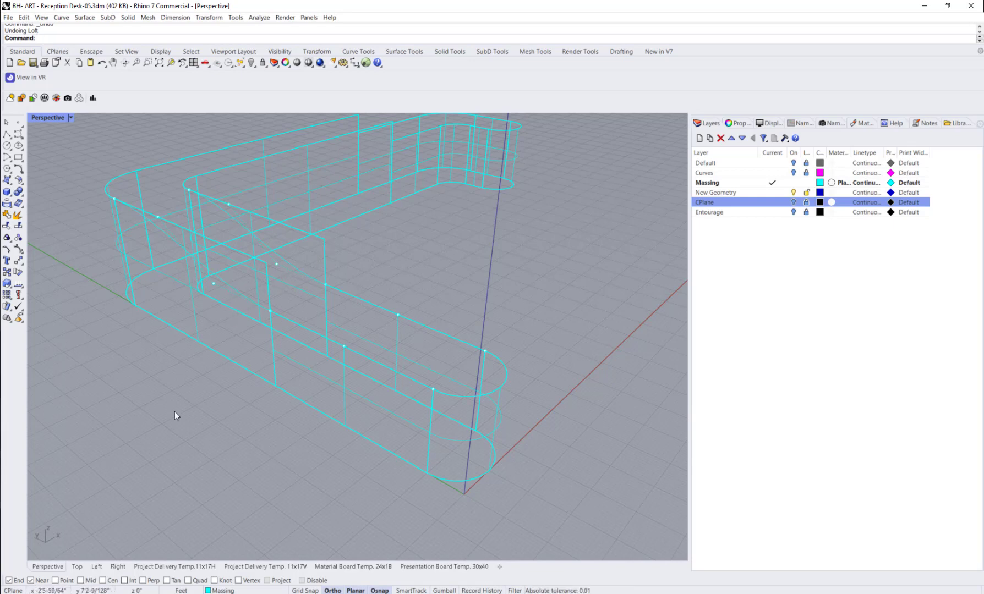
pyautogui.write('Loft')
pyautogui.press('Return')
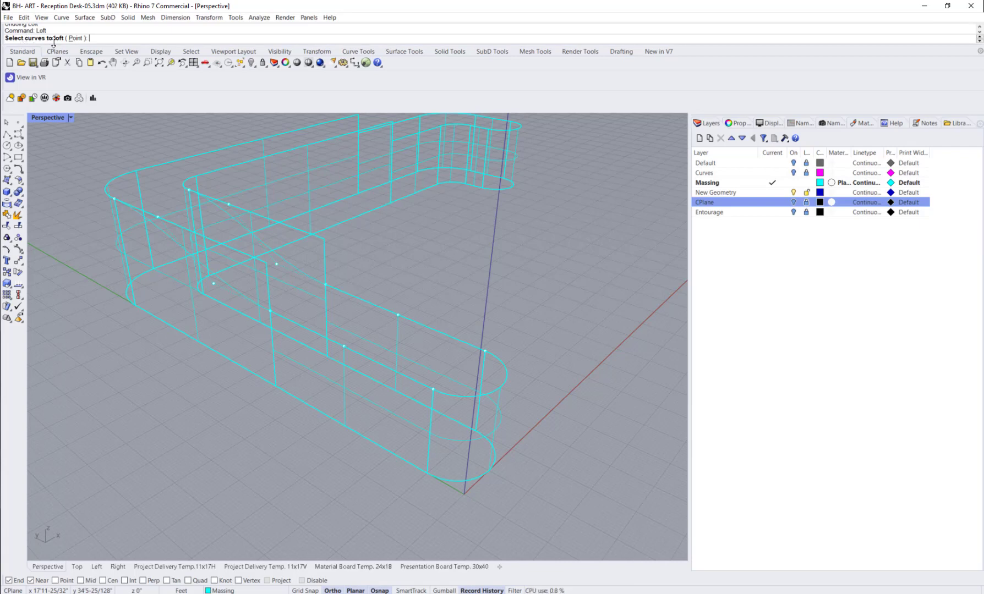
pyautogui.click(238, 291)
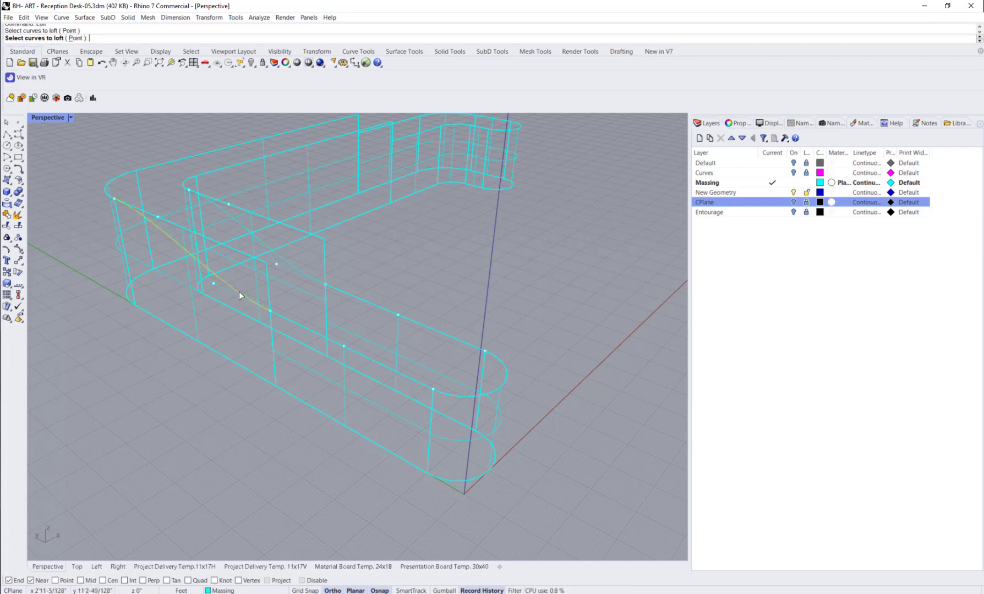
pyautogui.click(292, 266)
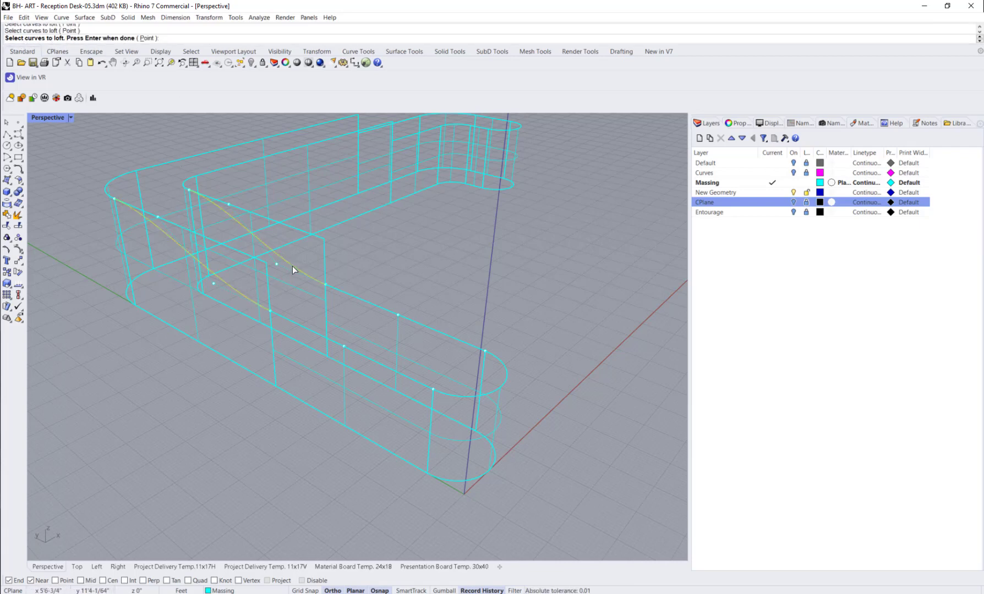
pyautogui.press('Return')
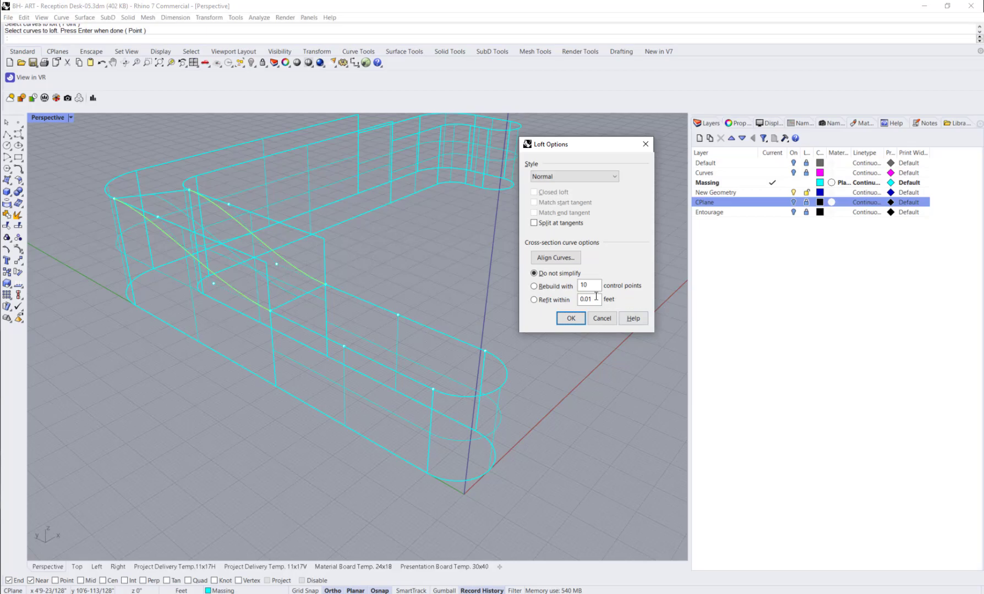
pyautogui.click(570, 319)
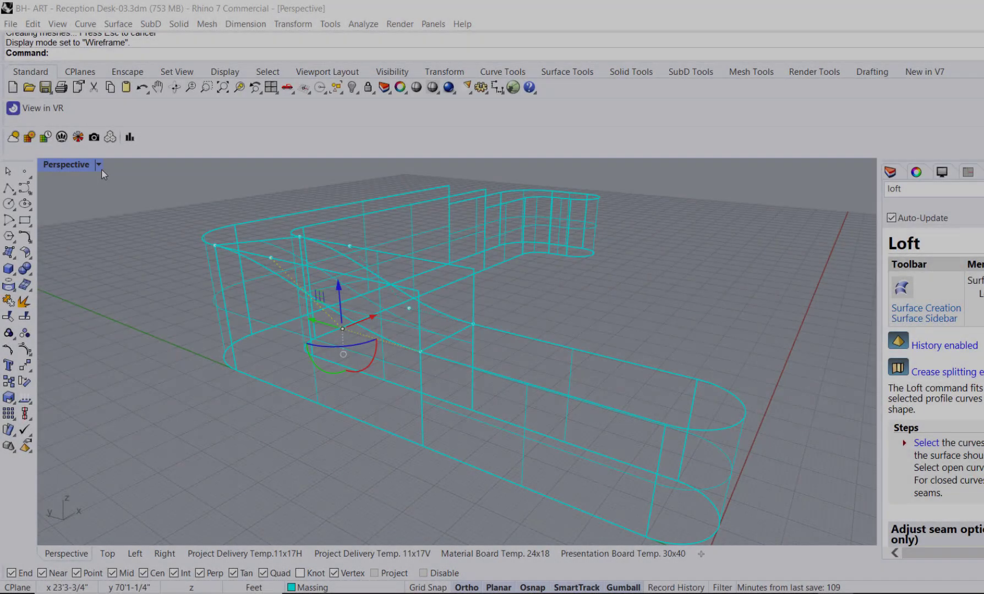
# Step: Show the model in Ghosted display across four viewports and move the outer transition curve's third control point horizontally toward the standing-height end
pyautogui.click(98, 166)
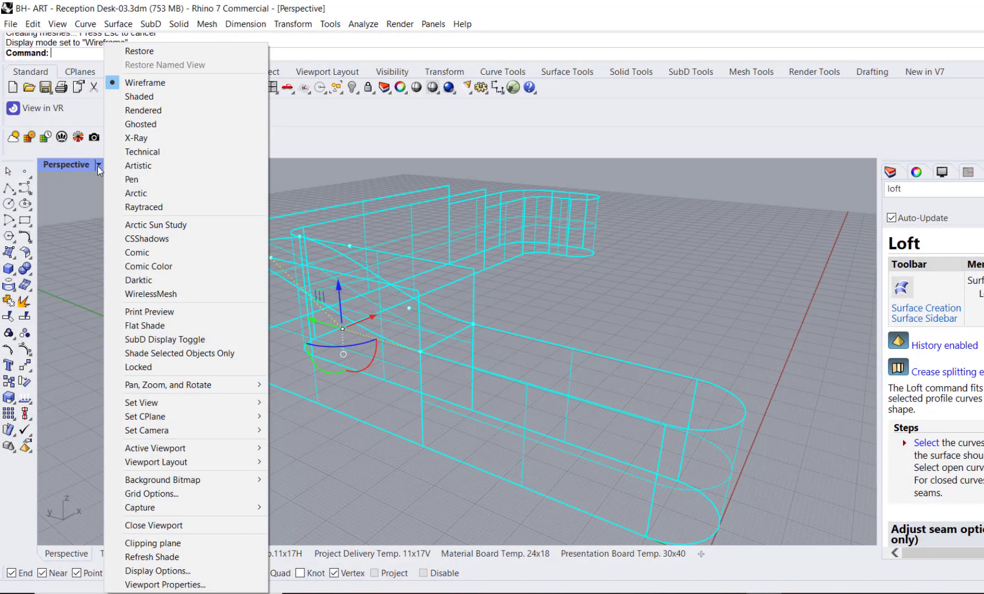
pyautogui.click(140, 124)
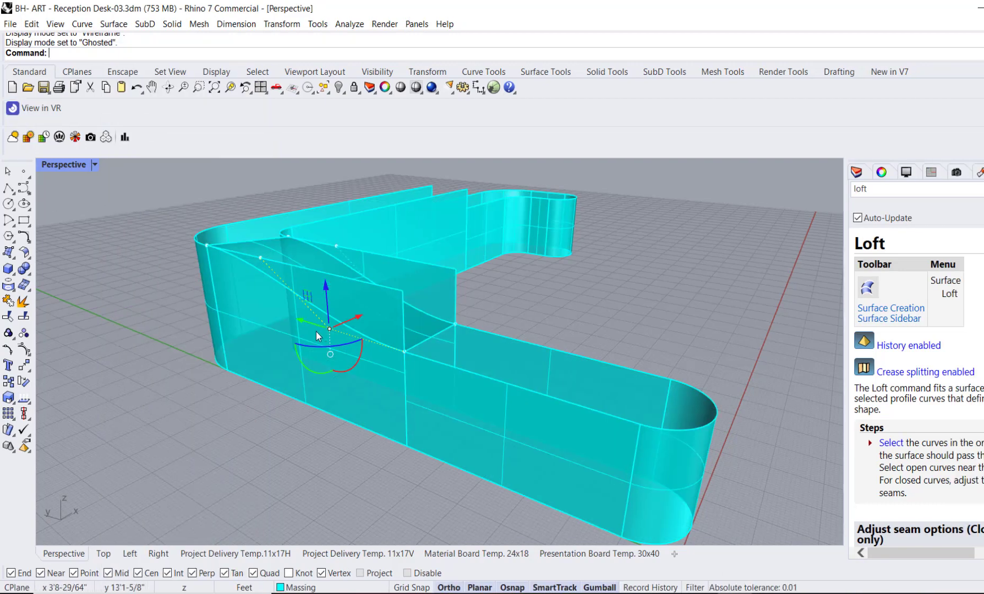
pyautogui.doubleClick(63, 165)
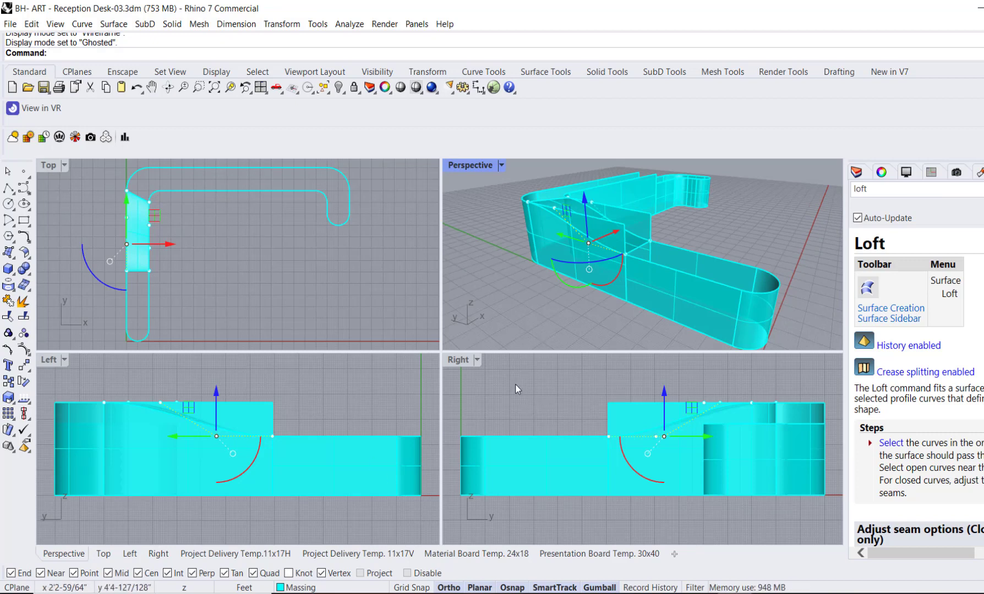
pyautogui.click(217, 436)
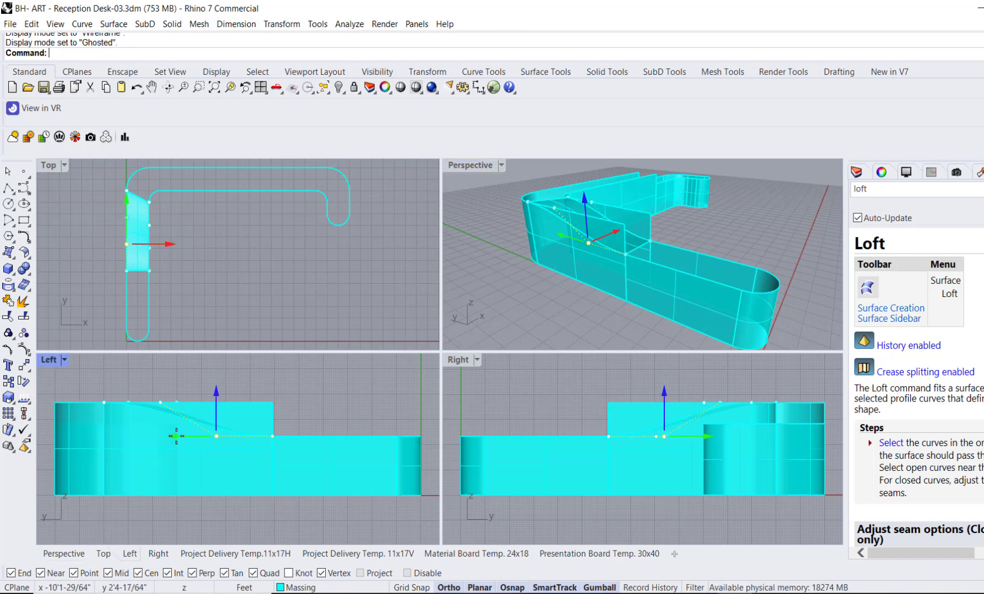
pyautogui.moveTo(174, 436); pyautogui.dragTo(158, 436)
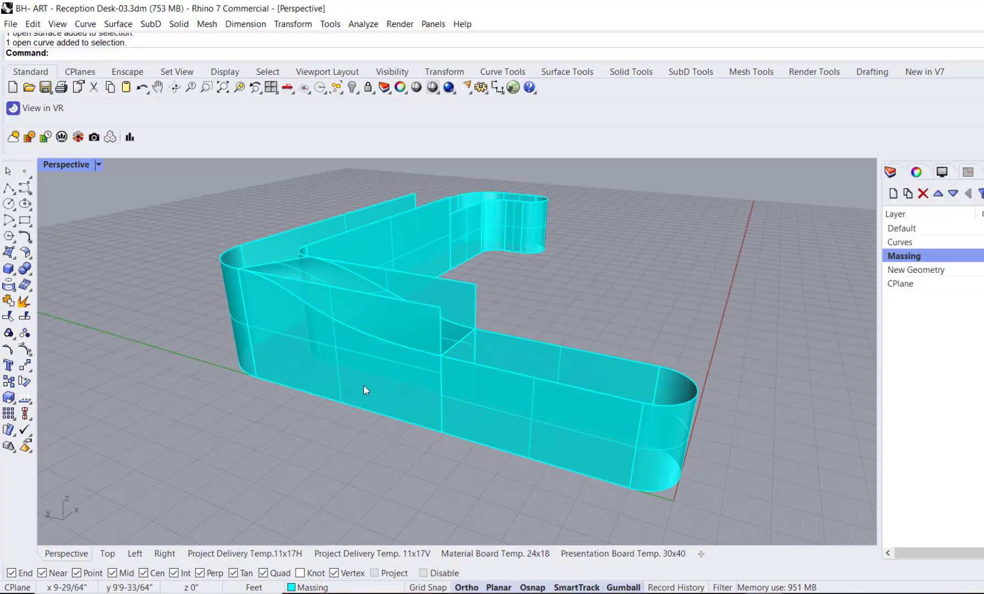
# Step: Trim the inner and outer standing-height walls with the lofted transition surface, removing the portions above it
pyautogui.click(363, 384)
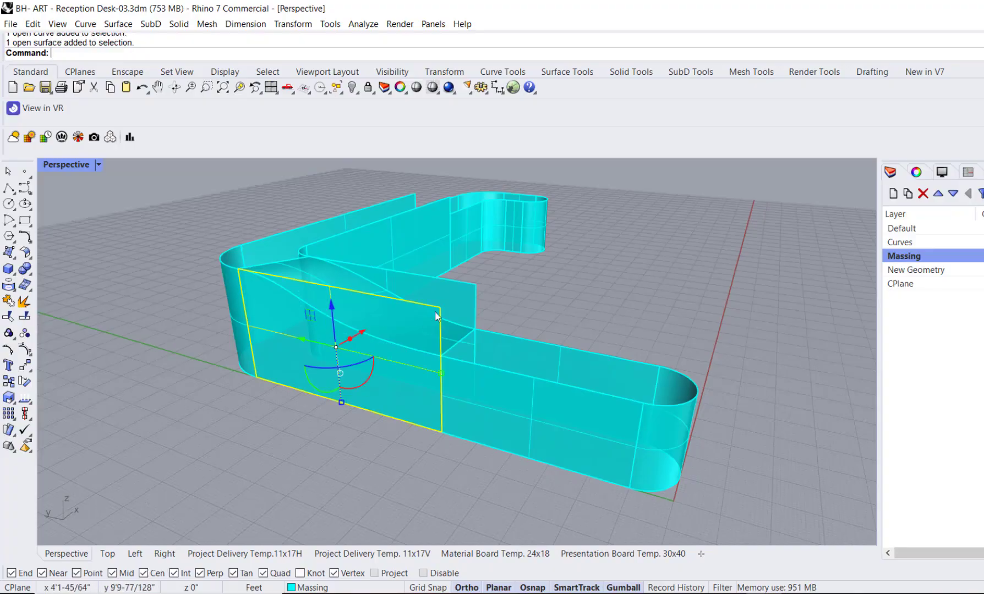
pyautogui.keyDown('shift'); pyautogui.click(452, 300); pyautogui.keyUp('shift')
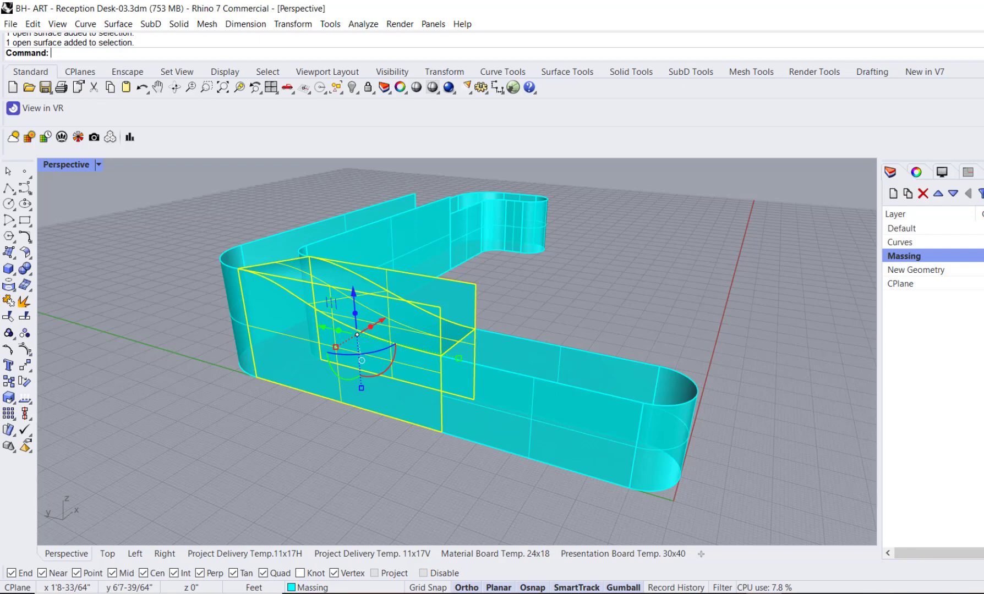
pyautogui.write('trim')
pyautogui.press('Return')
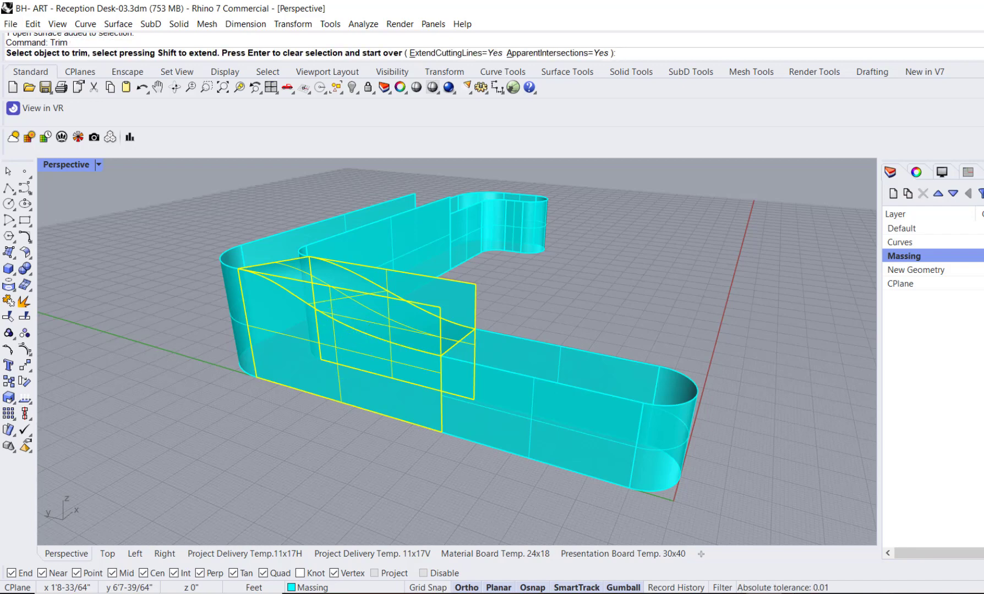
pyautogui.click(476, 297)
pyautogui.moveTo(479, 307); pyautogui.dragTo(516, 290, button='right')
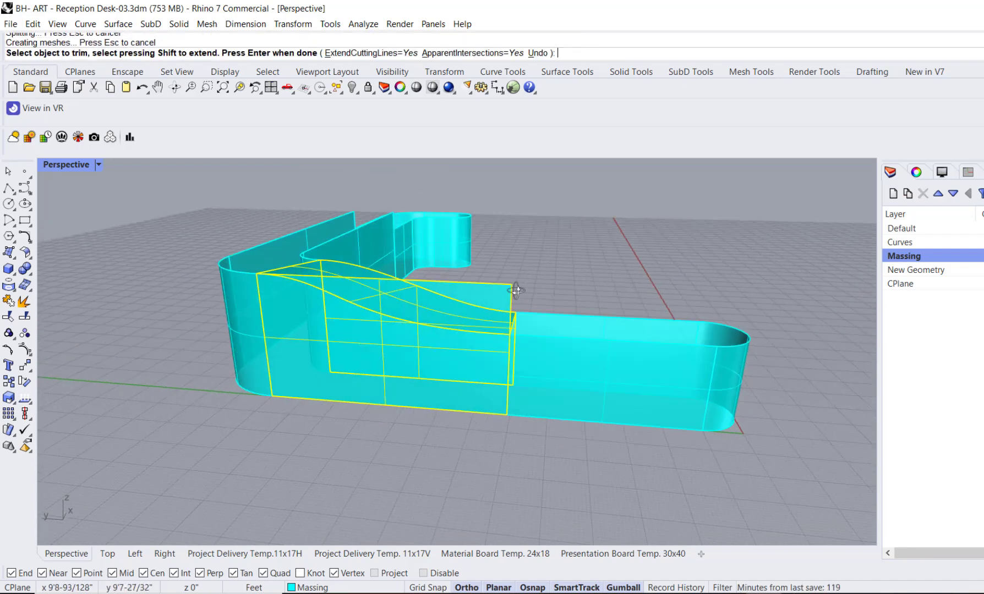
pyautogui.moveTo(589, 270); pyautogui.dragTo(549, 277, button='right')
# Step: Undo the last loft and loft a surface between the lower section's inner and outer top edges
pyautogui.hotkey('ctrl', 'z')
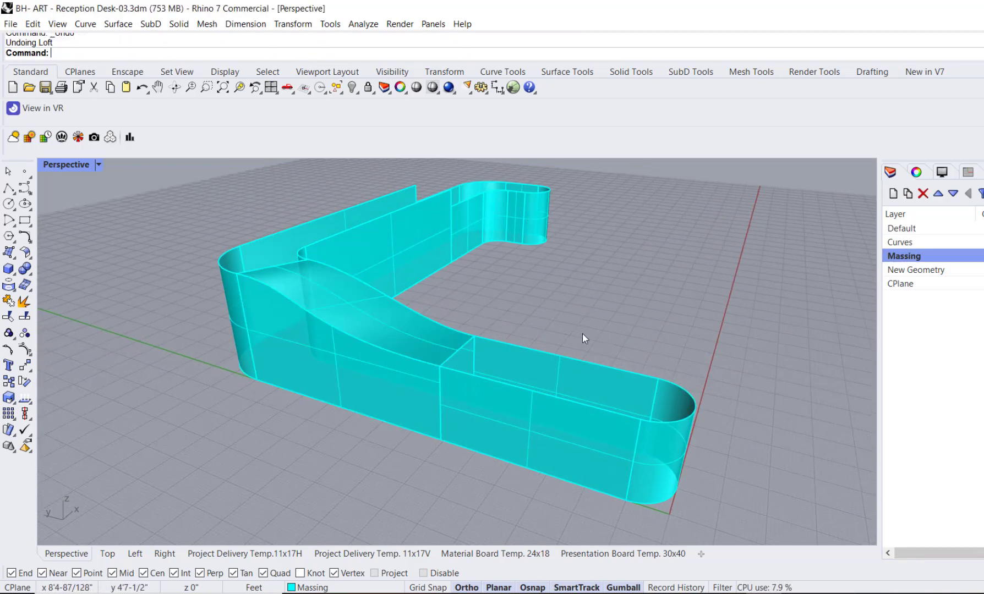
pyautogui.write('Loft')
pyautogui.press('Return')
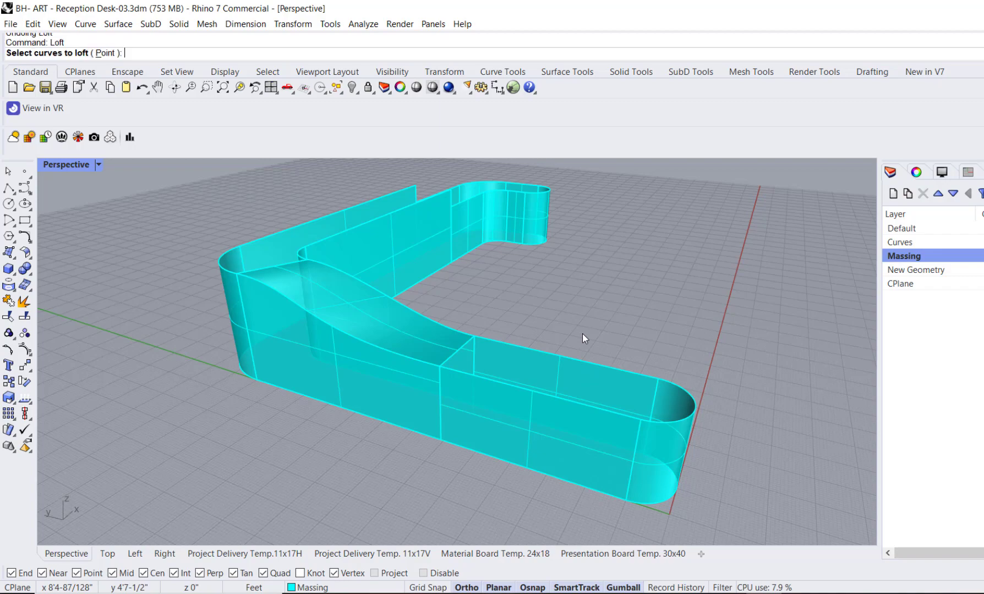
pyautogui.click(601, 367)
pyautogui.click(589, 407)
pyautogui.press('Return')
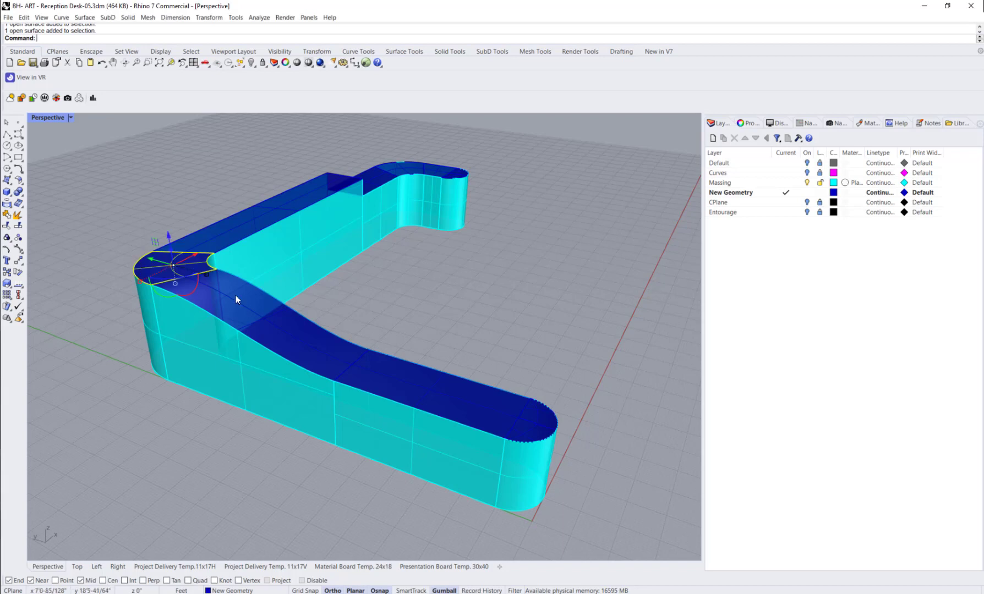
# Step: Run Zebra analysis on the corner, transition and lower section's top surfaces with Horizontal stripes at Medium size
pyautogui.click(243, 309)
pyautogui.keyDown('shift'); pyautogui.click(396, 381); pyautogui.keyUp('shift')
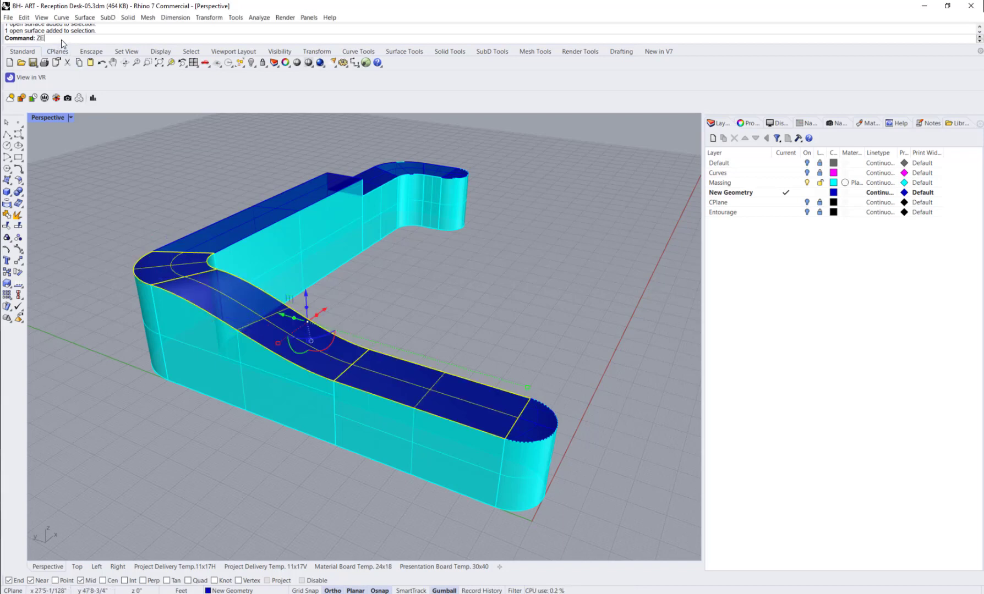
pyautogui.press('Return')
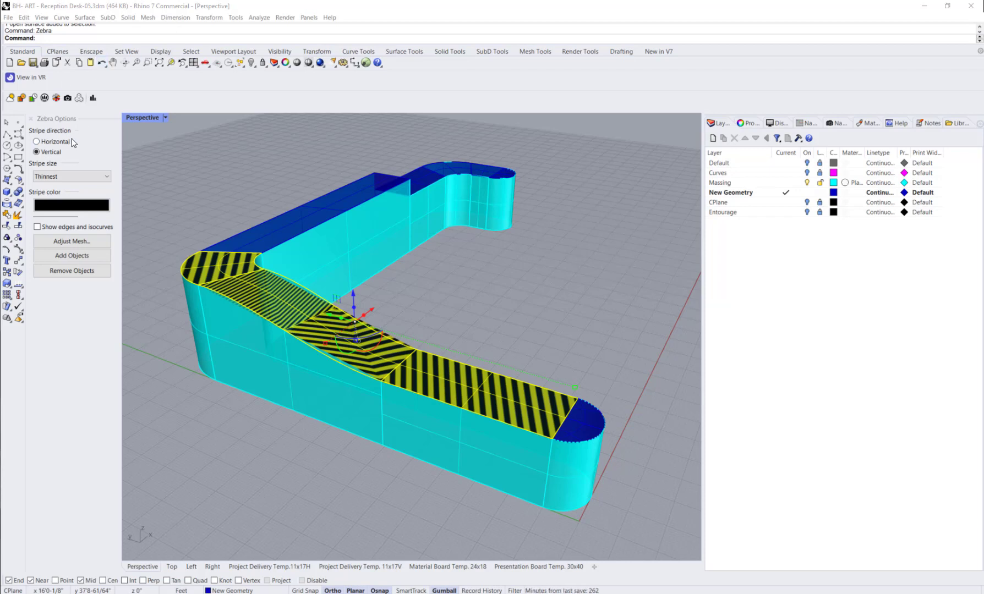
pyautogui.click(55, 143)
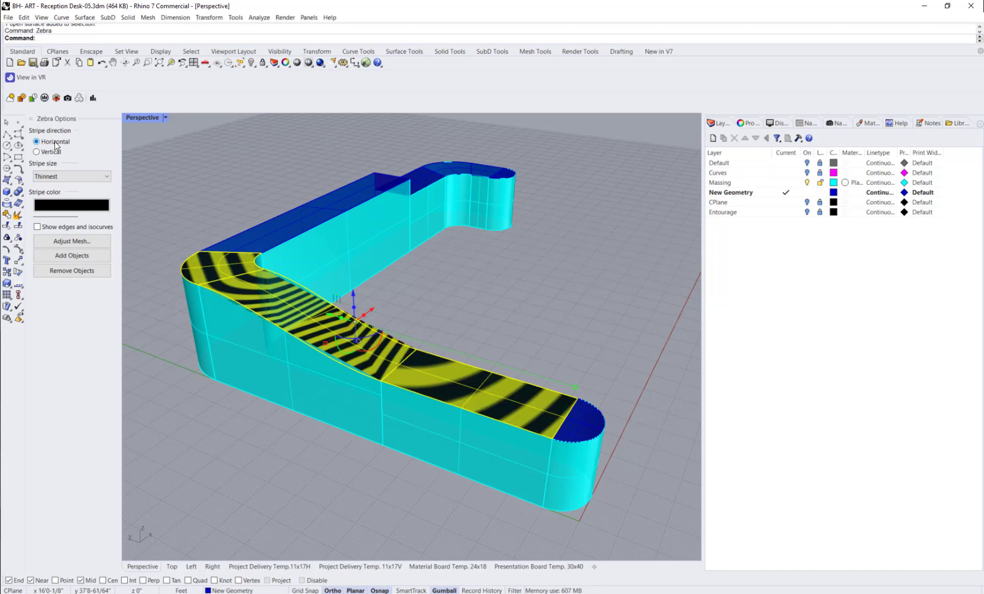
pyautogui.click(54, 176)
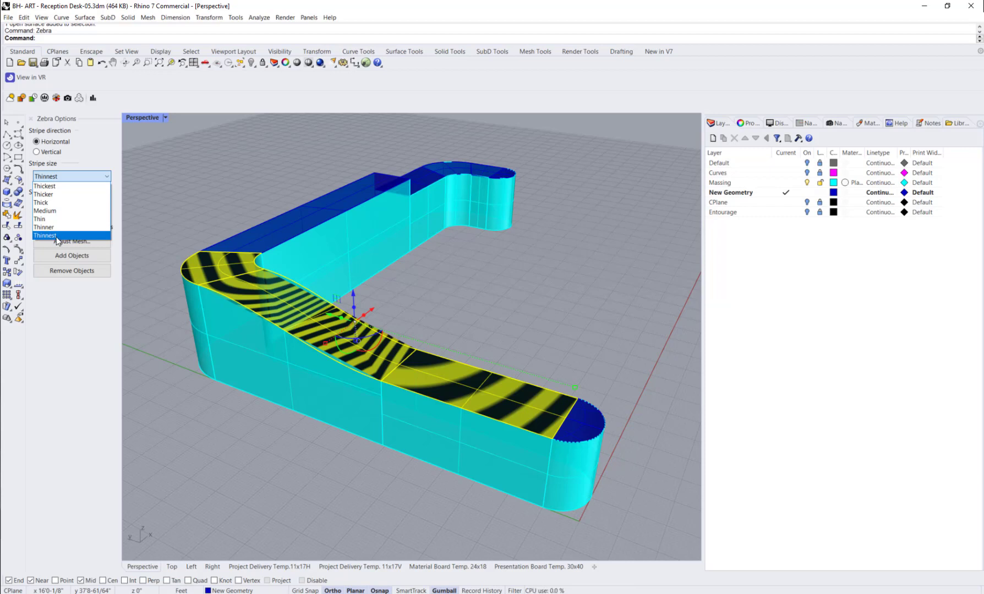
pyautogui.click(62, 212)
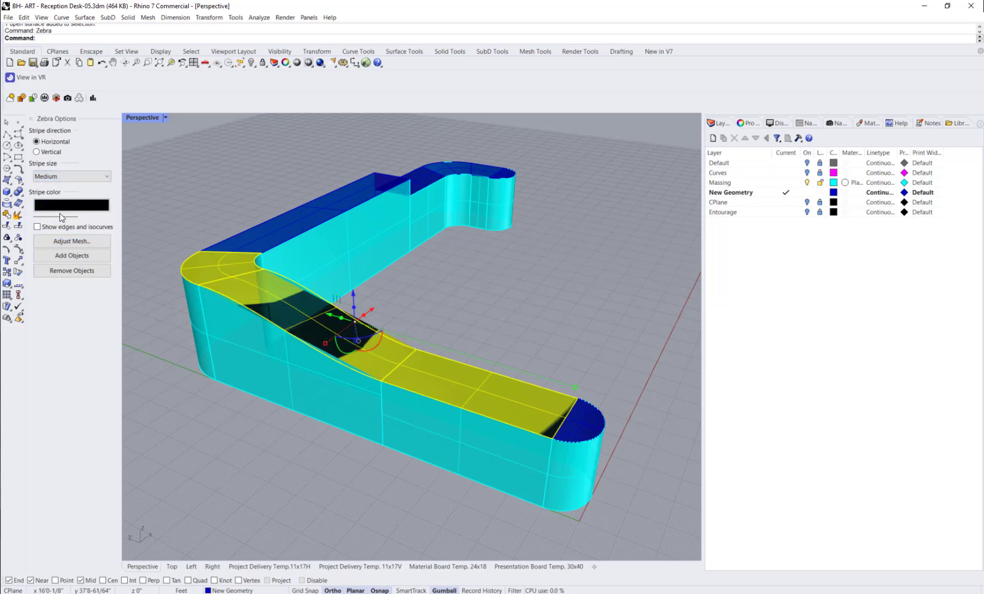
# Step: Try the Thicker stripe size for the Zebra analysis, and set the stripes to Thinnest
pyautogui.click(65, 177)
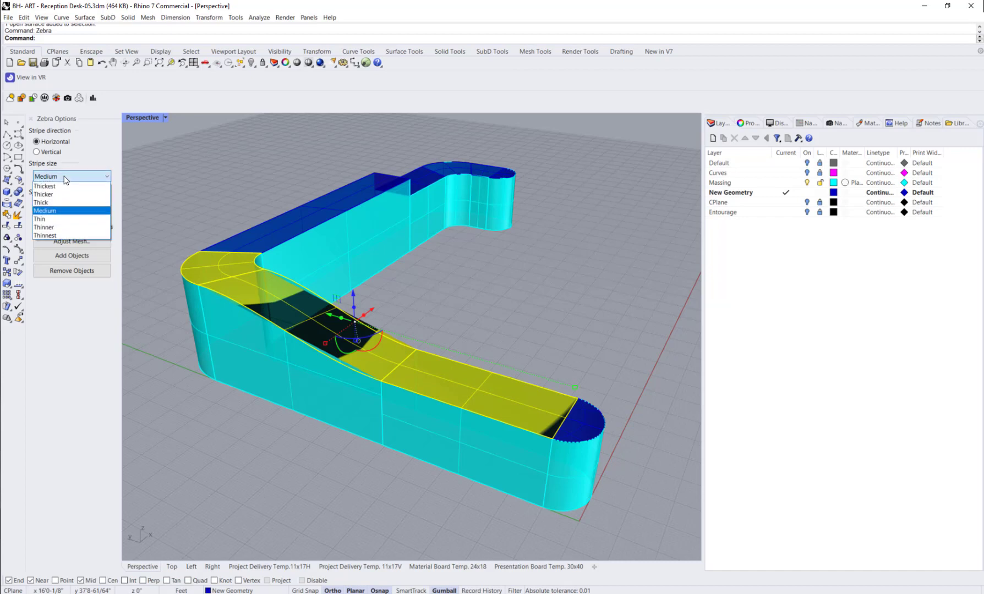
pyautogui.click(67, 189)
pyautogui.click(67, 176)
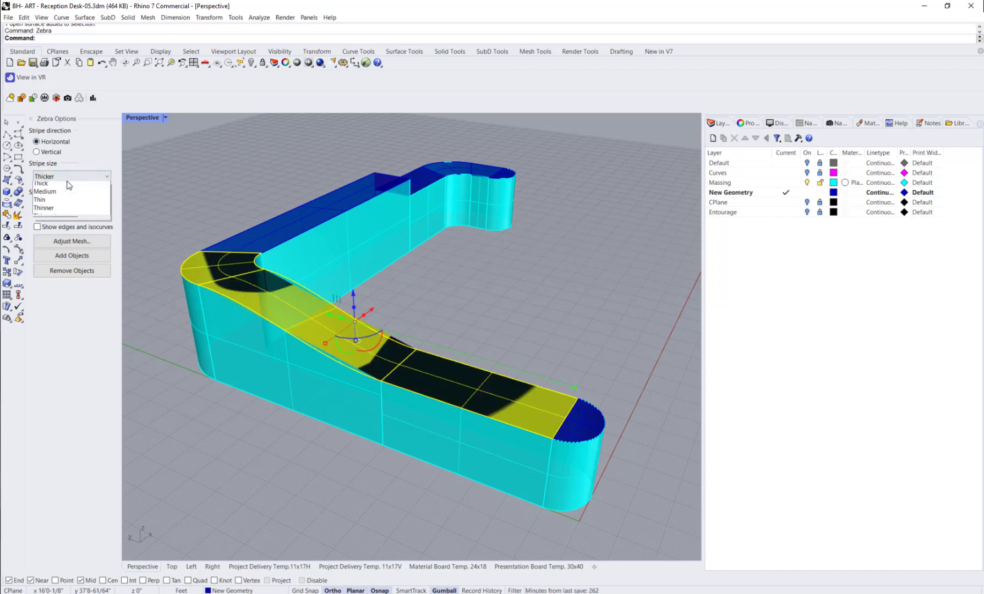
pyautogui.click(59, 235)
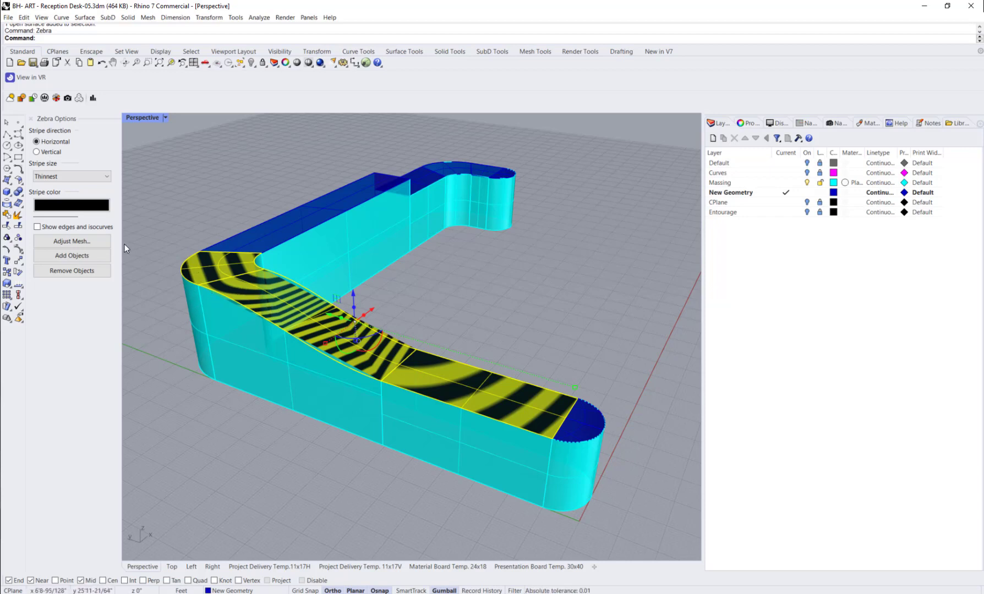
# Step: Refine the Zebra analysis mesh by setting its minimum initial grid quads to 5000
pyautogui.click(94, 242)
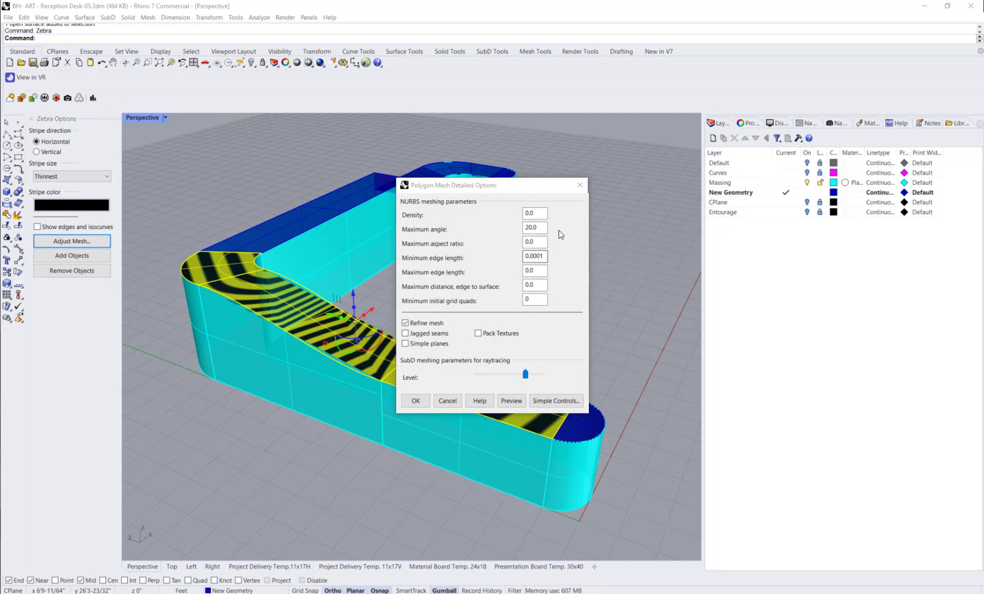
pyautogui.click(541, 299)
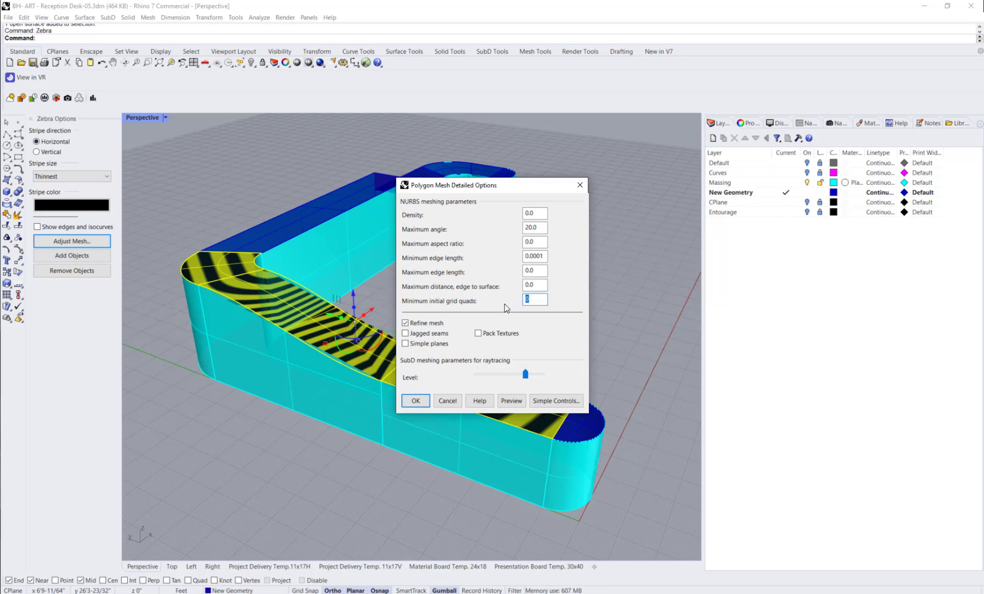
pyautogui.write('5000')
pyautogui.click(414, 401)
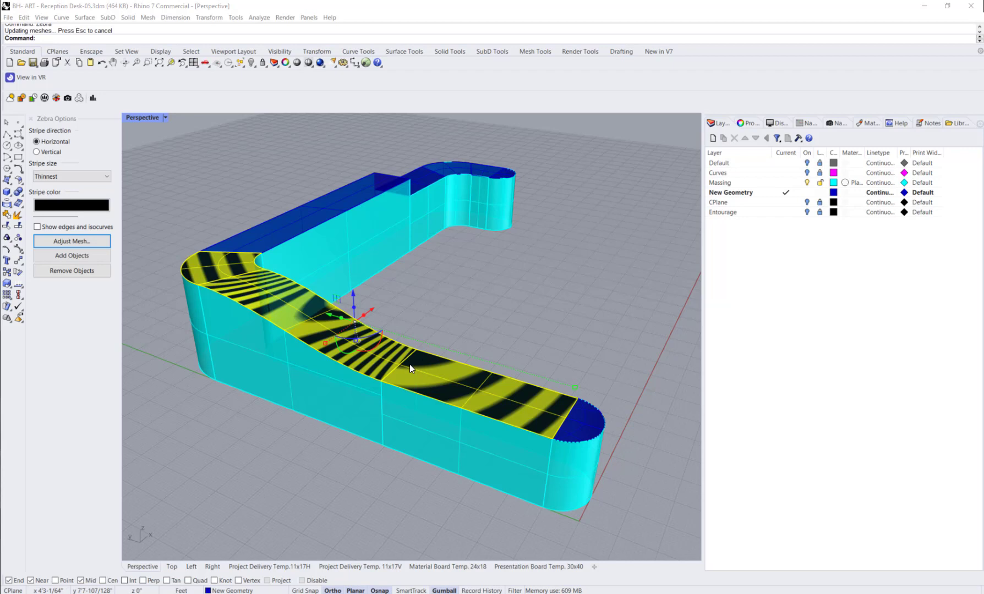
# Step: Examine how the zebra stripes cross the seams between the corner, transition and lower section's top surfaces
pyautogui.click(373, 363)
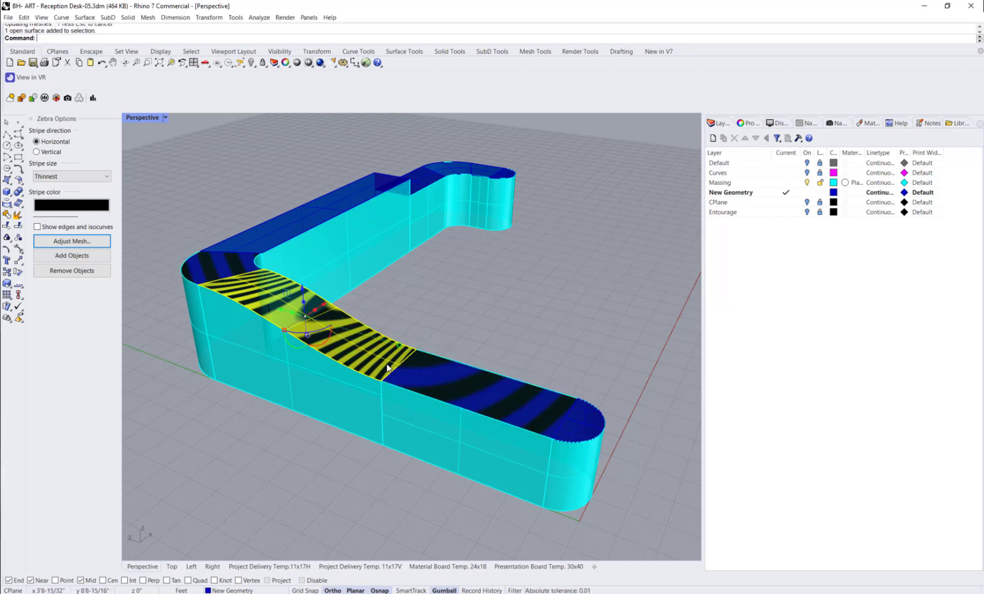
pyautogui.click(415, 372)
pyautogui.click(400, 368)
pyautogui.keyDown('shift'); pyautogui.click(378, 362); pyautogui.keyUp('shift')
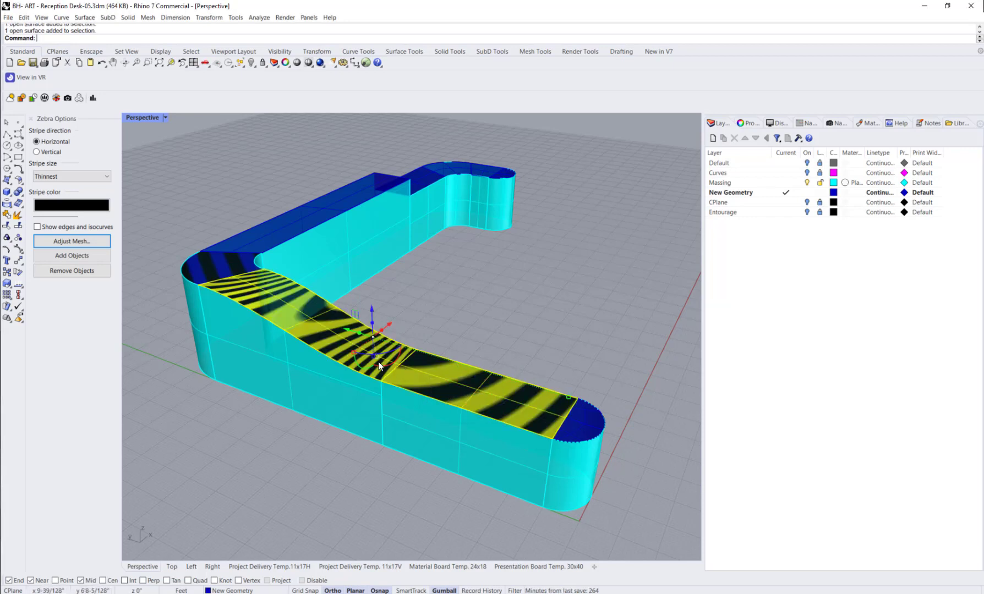
pyautogui.keyDown('shift'); pyautogui.click(215, 275); pyautogui.keyUp('shift')
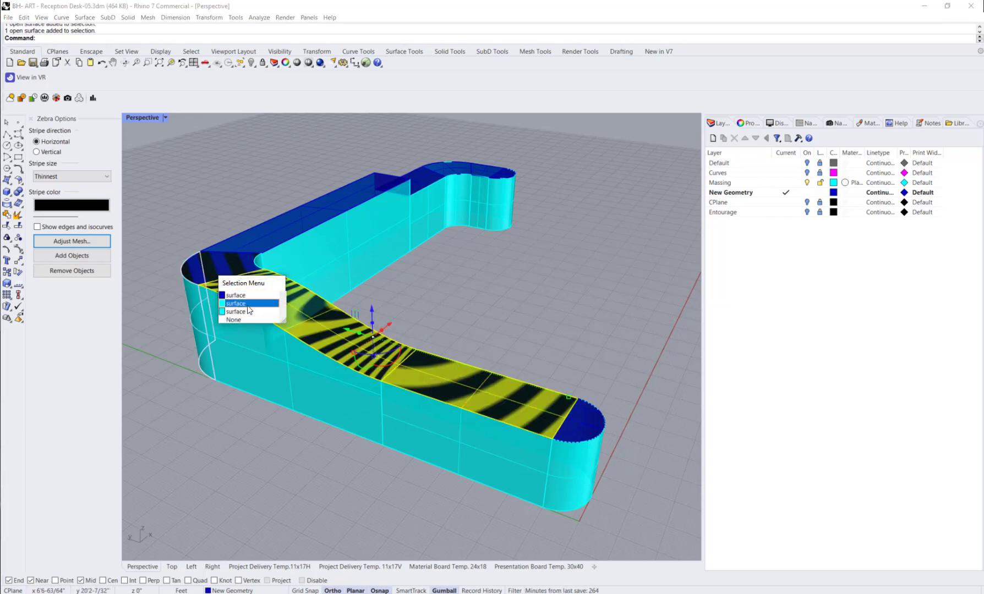
pyautogui.click(244, 318)
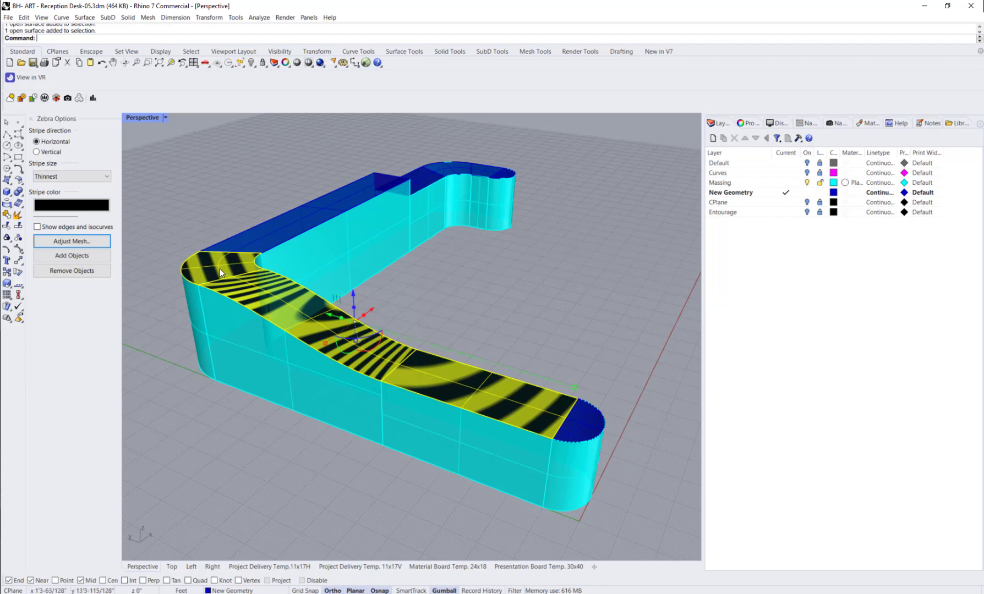
pyautogui.scroll(8, 394, 364)
pyautogui.scroll(-3, 394, 364)
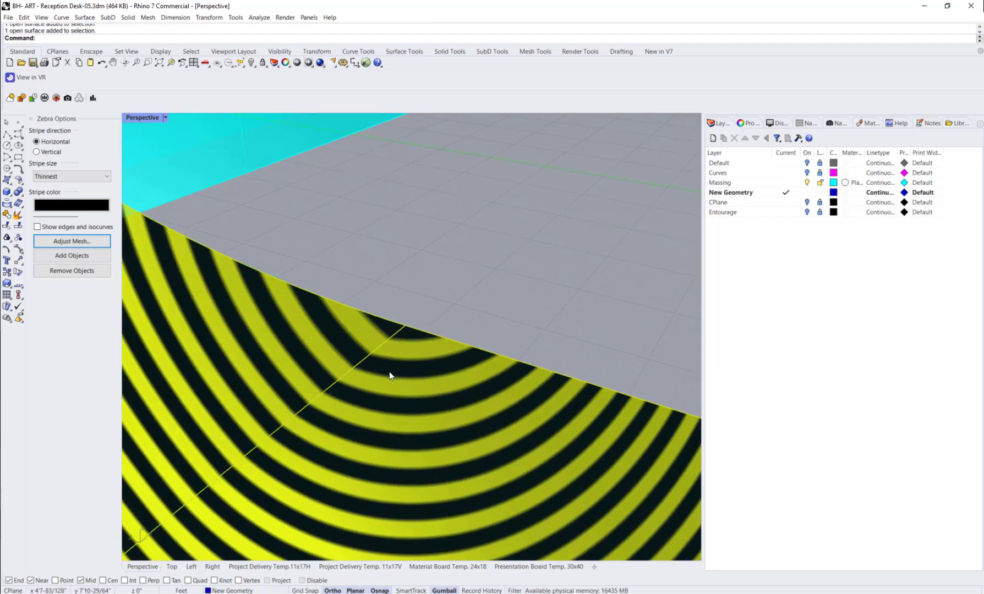
pyautogui.scroll(-3, 390, 375)
pyautogui.keyDown('shift'); pyautogui.moveTo(349, 394); pyautogui.dragTo(543, 465, button='right'); pyautogui.keyUp('shift')
pyautogui.scroll(-6, 412, 406)
pyautogui.scroll(4, 346, 272)
pyautogui.moveTo(344, 273); pyautogui.dragTo(342, 279, button='right')
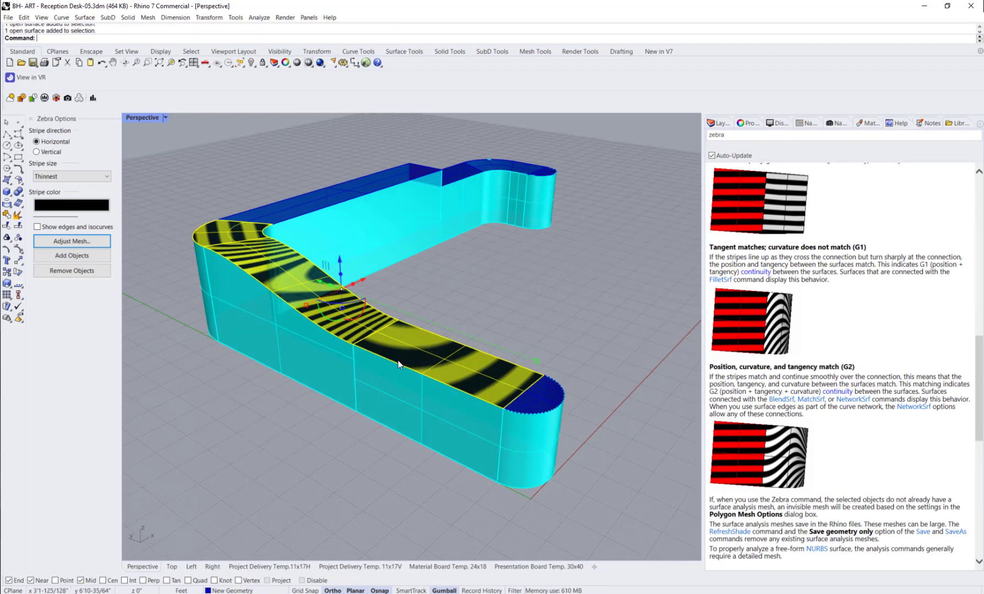
# Step: Compare the stripes on the corner, transition and lower top surfaces with the Zebra help's continuity examples, and clear the selection
pyautogui.click(241, 239)
pyautogui.click(254, 260)
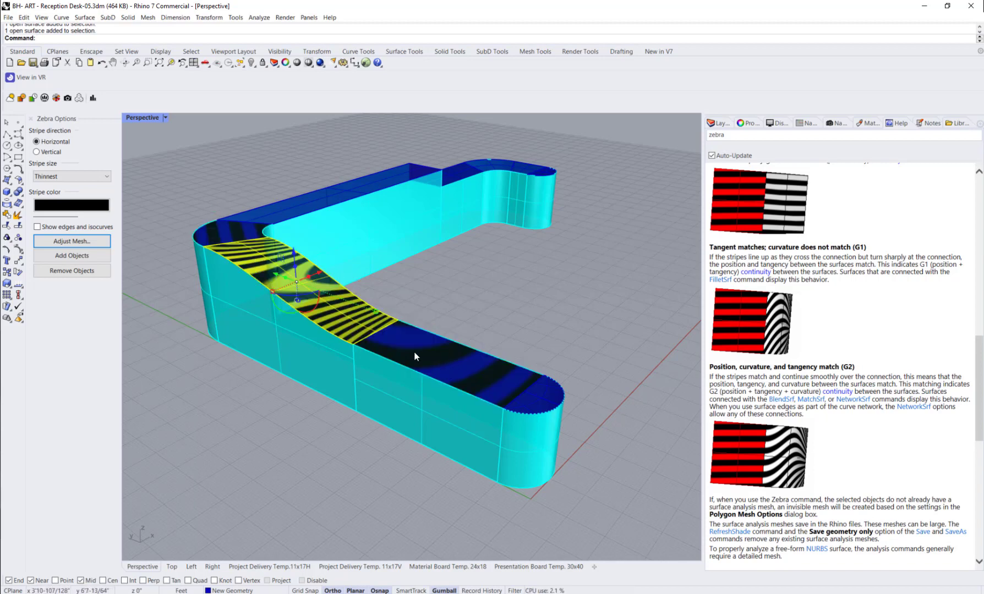
pyautogui.click(414, 357)
pyautogui.click(342, 323)
pyautogui.click(240, 237)
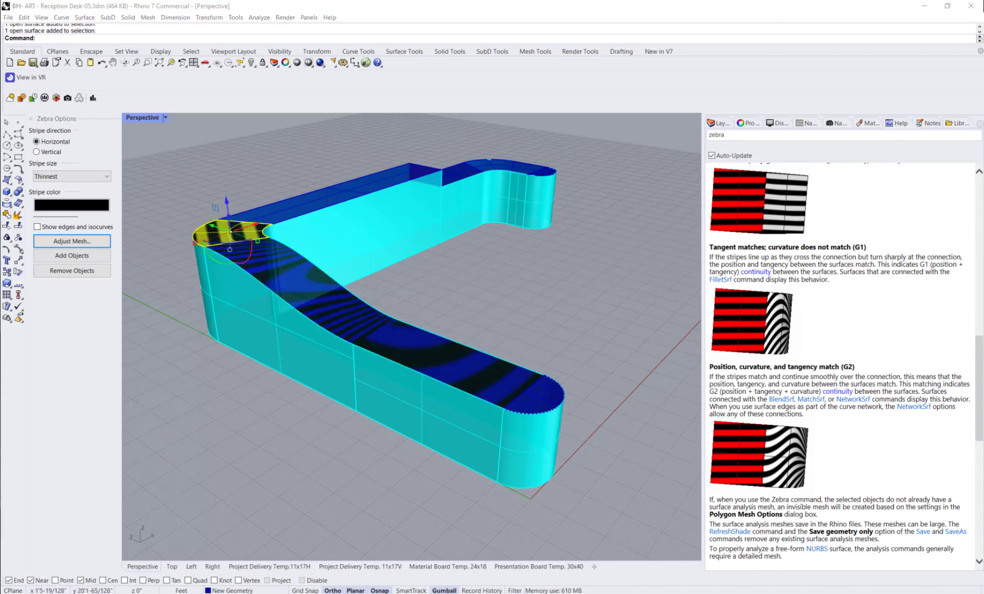
pyautogui.click(237, 405)
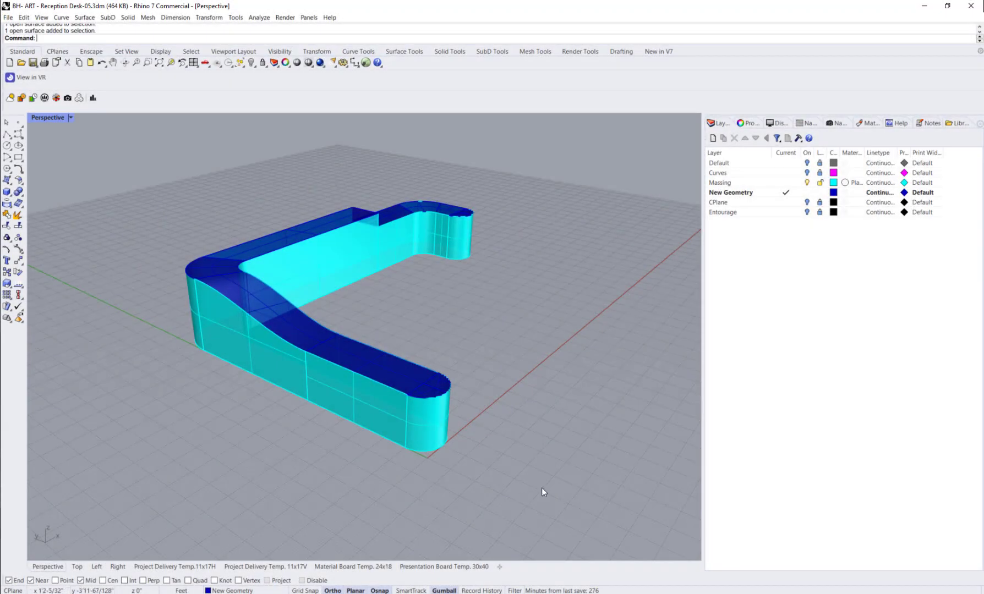
# Step: Join all the desk's surfaces and curves, accept the history break, and make Massing the current layer
pyautogui.moveTo(541, 488); pyautogui.dragTo(78, 169)
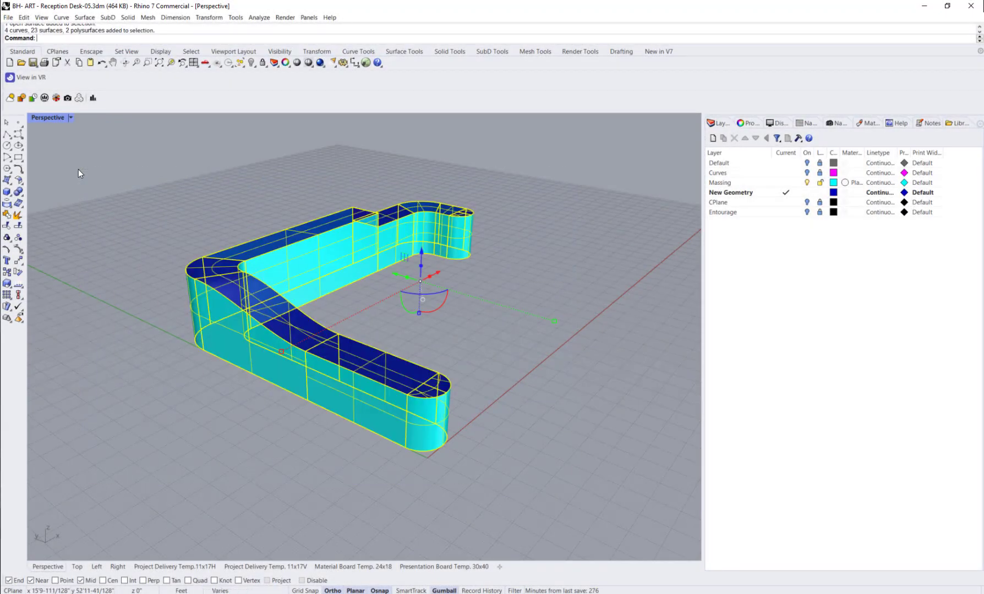
pyautogui.write('join')
pyautogui.press('Return')
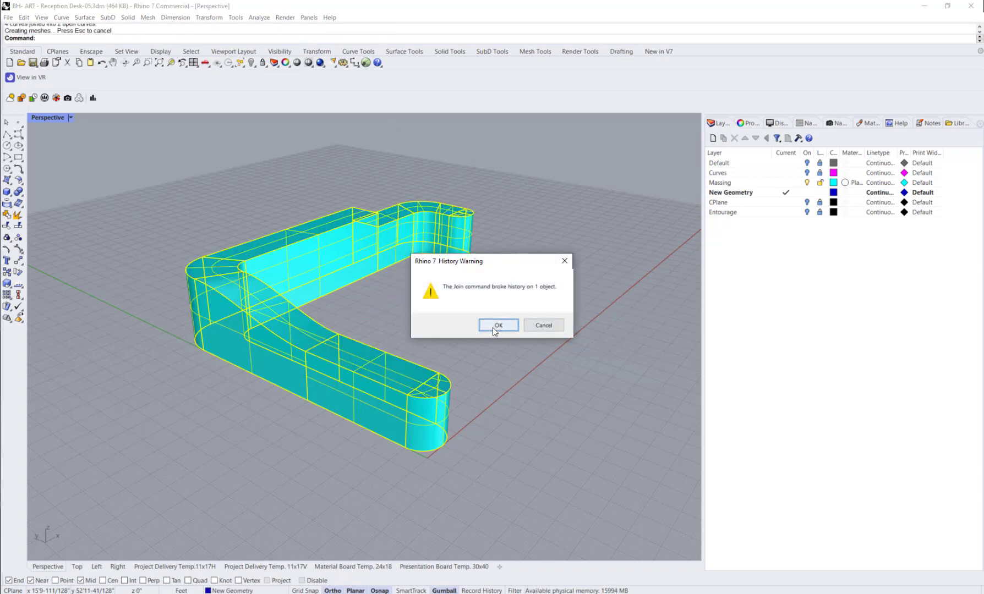
pyautogui.click(492, 327)
pyautogui.doubleClick(748, 183)
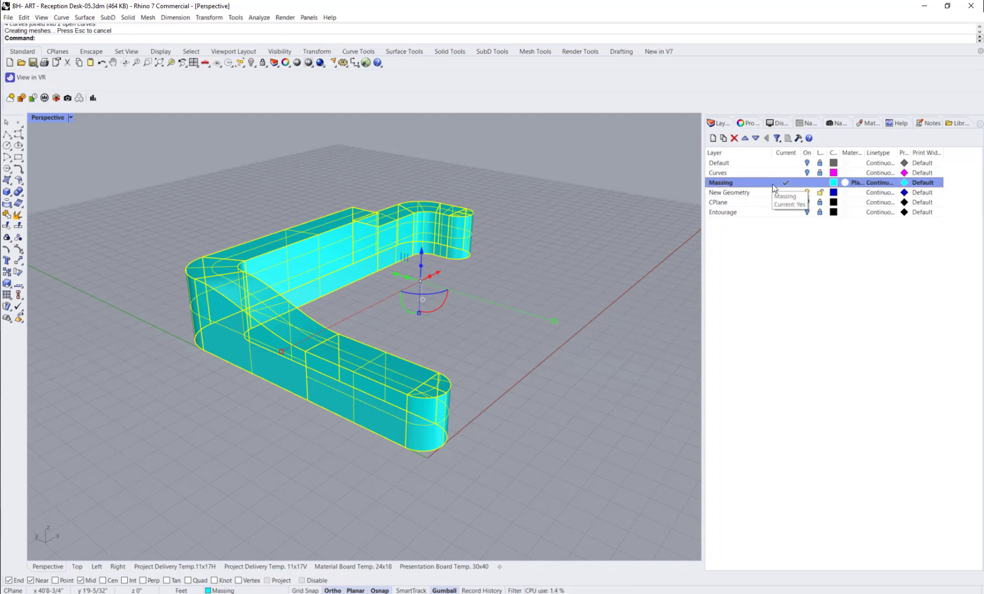
pyautogui.click(773, 212)
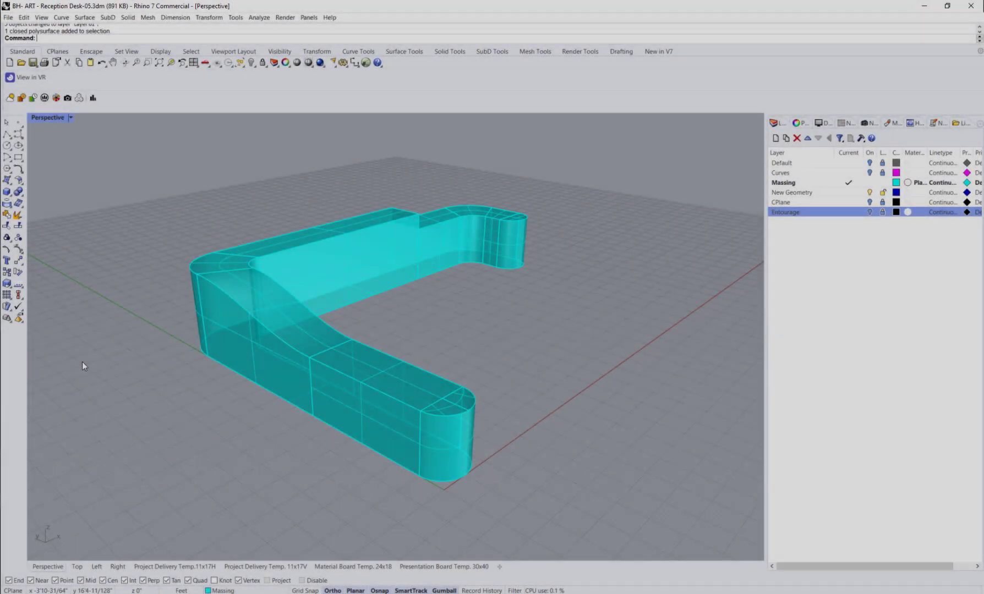
# Step: Start FilletEdge and select the outer top edges from the lower section to the standing-height section, plus the latter's end and inner edges
pyautogui.write('F')
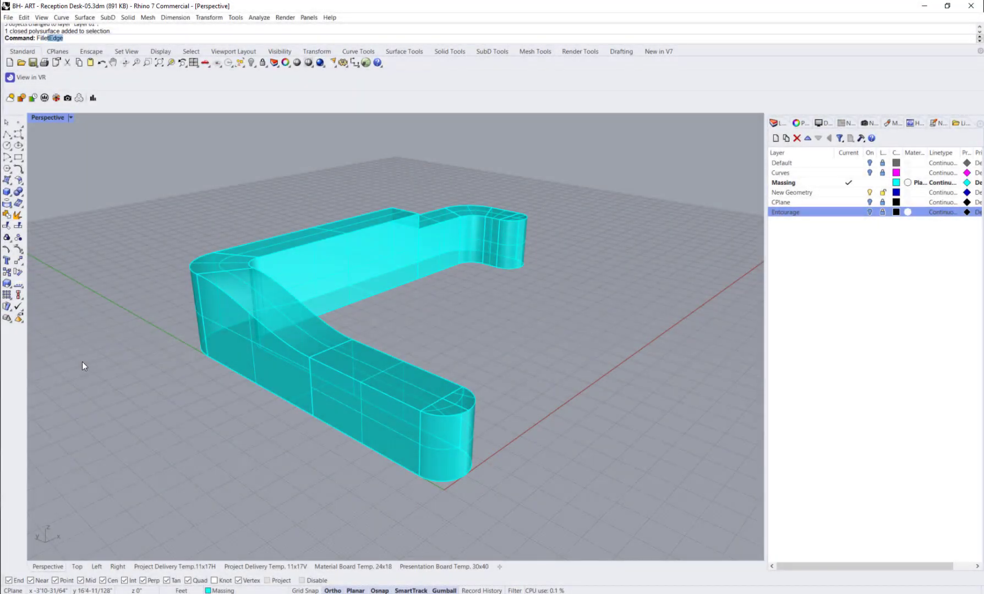
pyautogui.write('illet')
pyautogui.press('Return')
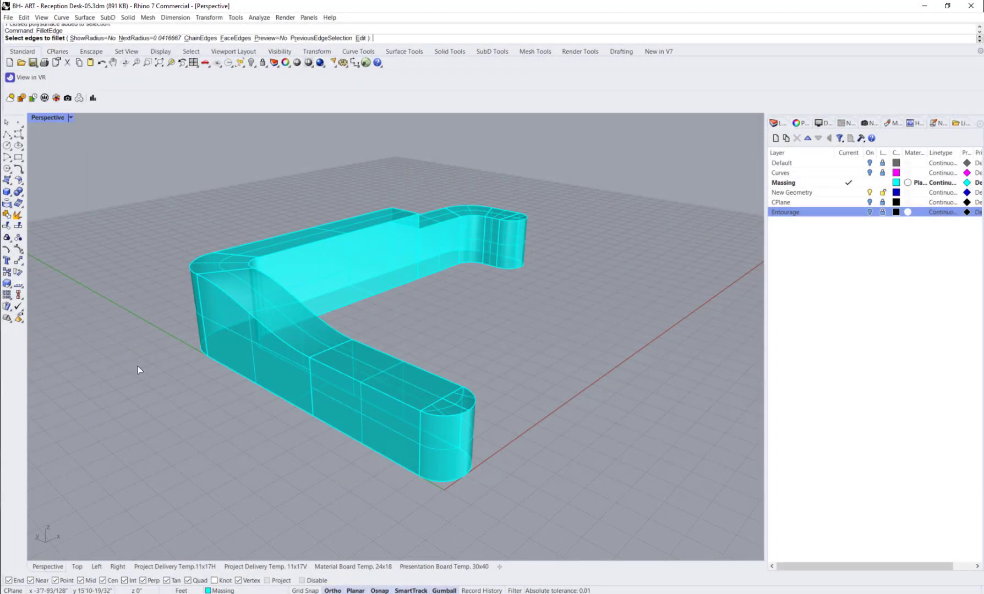
pyautogui.click(397, 398)
pyautogui.click(220, 290)
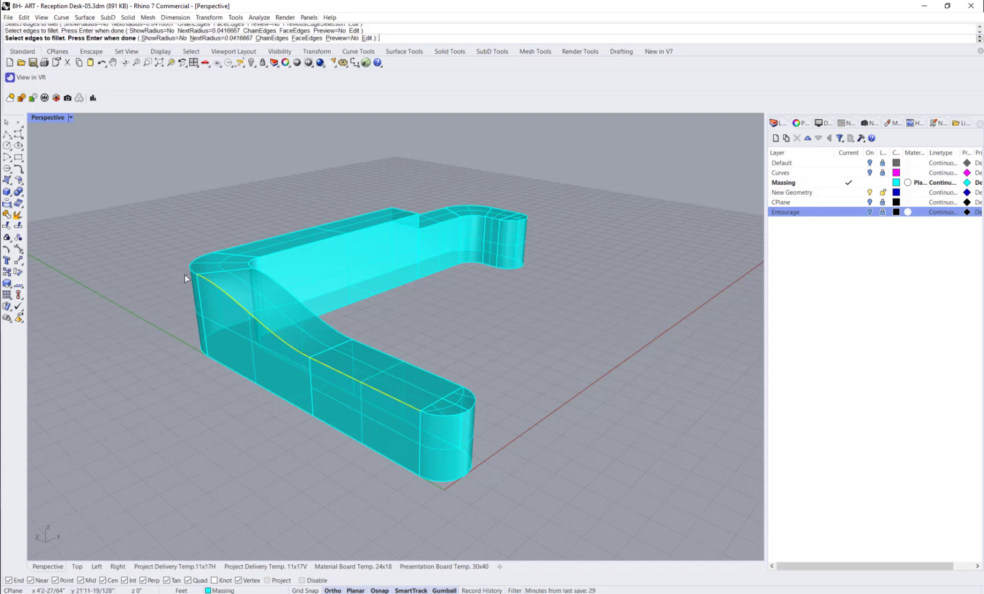
pyautogui.scroll(3, 232, 316)
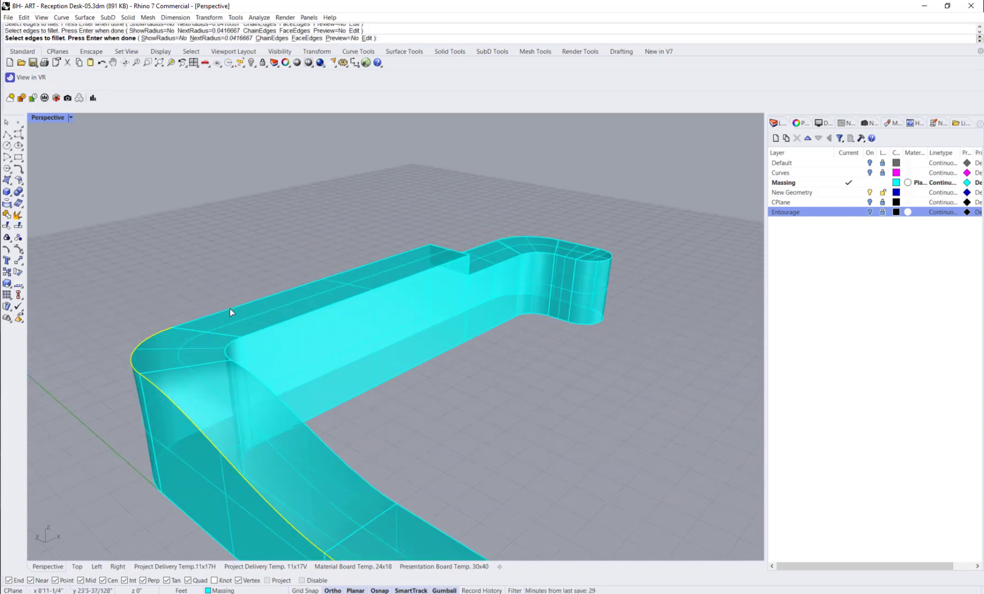
pyautogui.click(230, 309)
pyautogui.click(444, 266)
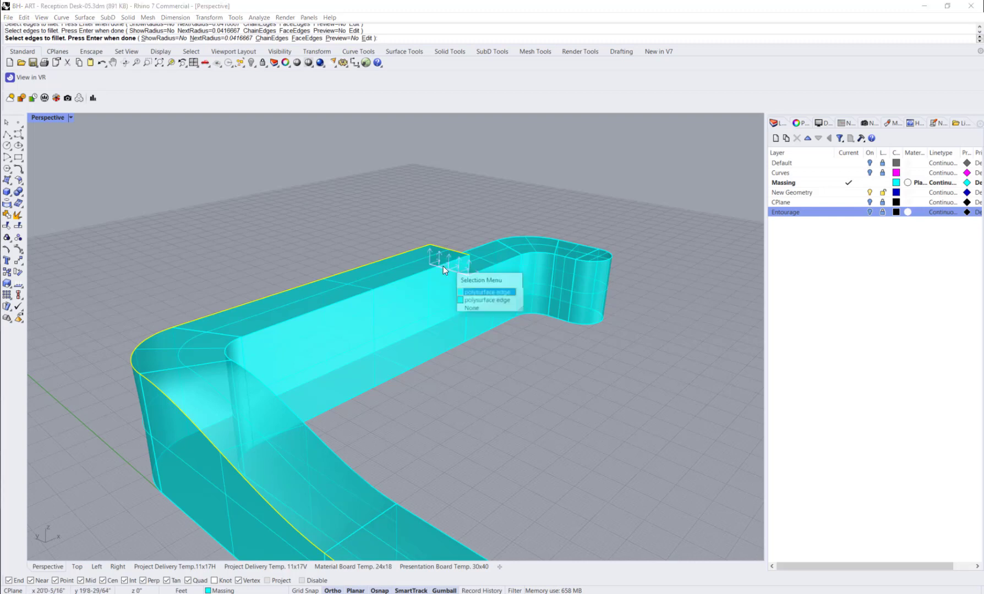
pyautogui.click(506, 286)
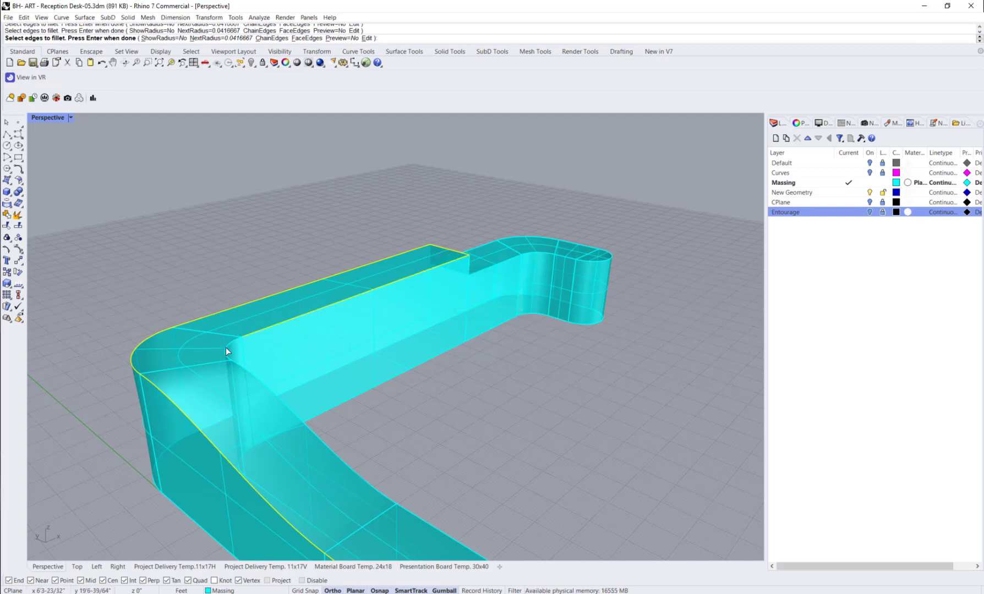
# Step: Add the inner top edges of the corner, transition and lower section, and the lower section's rounded end, to the fillet selection
pyautogui.moveTo(398, 504); pyautogui.dragTo(334, 484, button='right')
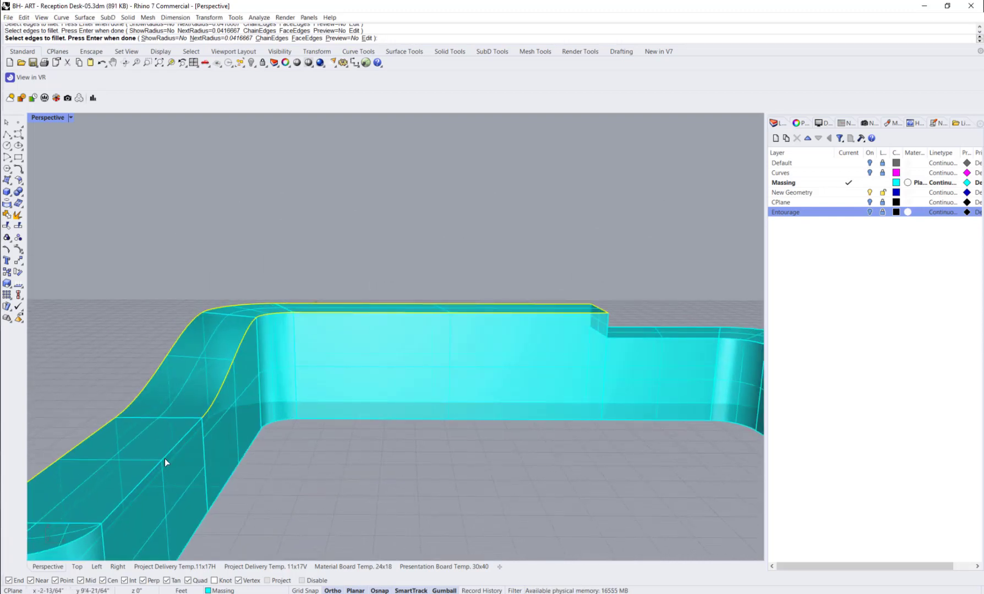
pyautogui.moveTo(167, 483); pyautogui.dragTo(207, 477, button='right')
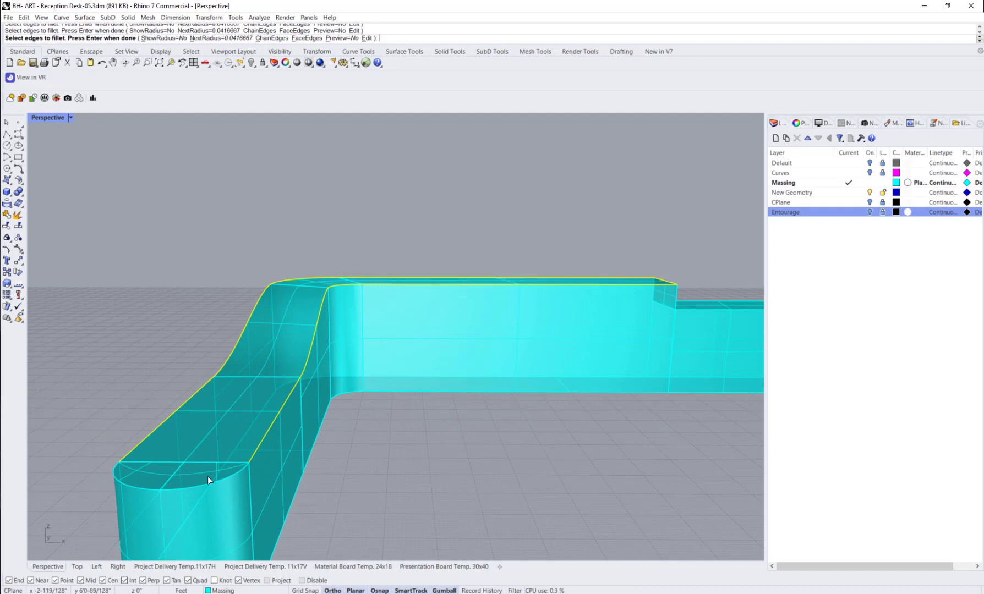
pyautogui.click(134, 485)
pyautogui.moveTo(134, 484); pyautogui.dragTo(467, 387, button='right')
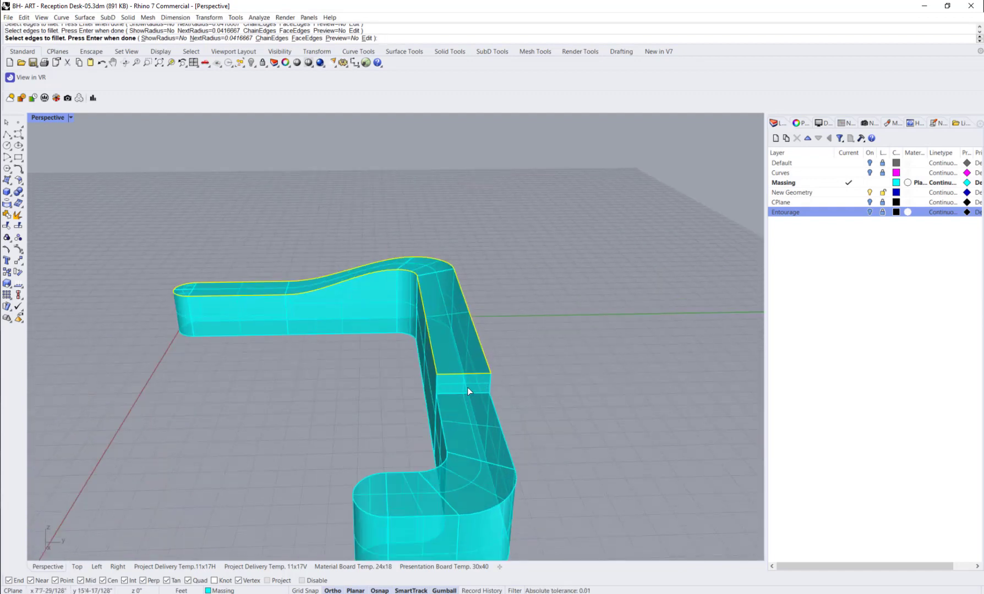
# Step: Add the step face's remaining edges and all top edges of the section beyond it, including its rounded end, to the fillet selection
pyautogui.scroll(3, 467, 387)
pyautogui.click(447, 395)
pyautogui.click(422, 386)
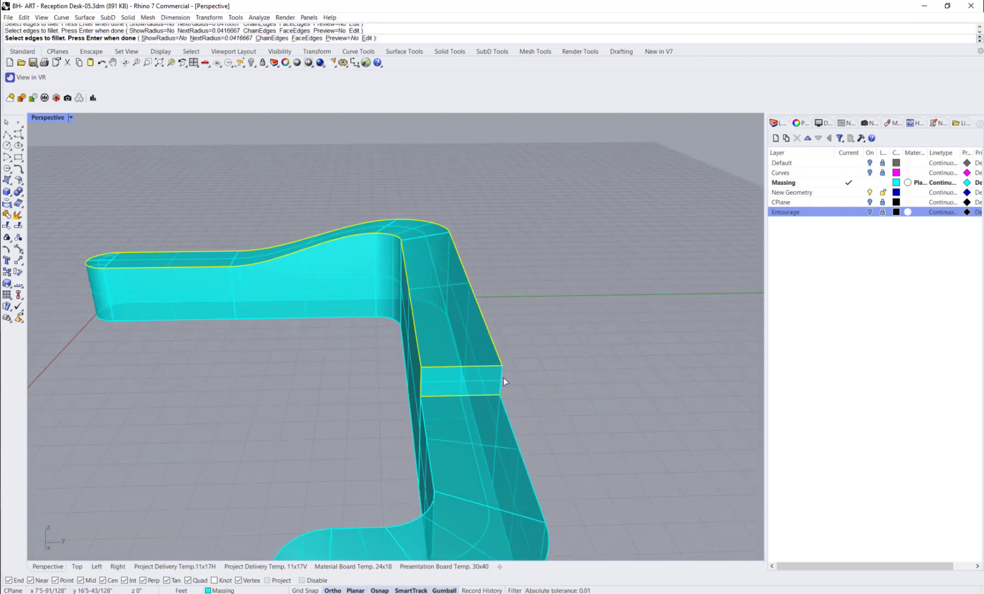
pyautogui.click(509, 423)
pyautogui.scroll(-5, 429, 450)
pyautogui.keyDown('shift'); pyautogui.moveTo(430, 474); pyautogui.dragTo(433, 432, button='right'); pyautogui.keyUp('shift')
pyautogui.scroll(2, 432, 432)
pyautogui.click(432, 432)
pyautogui.click(403, 437)
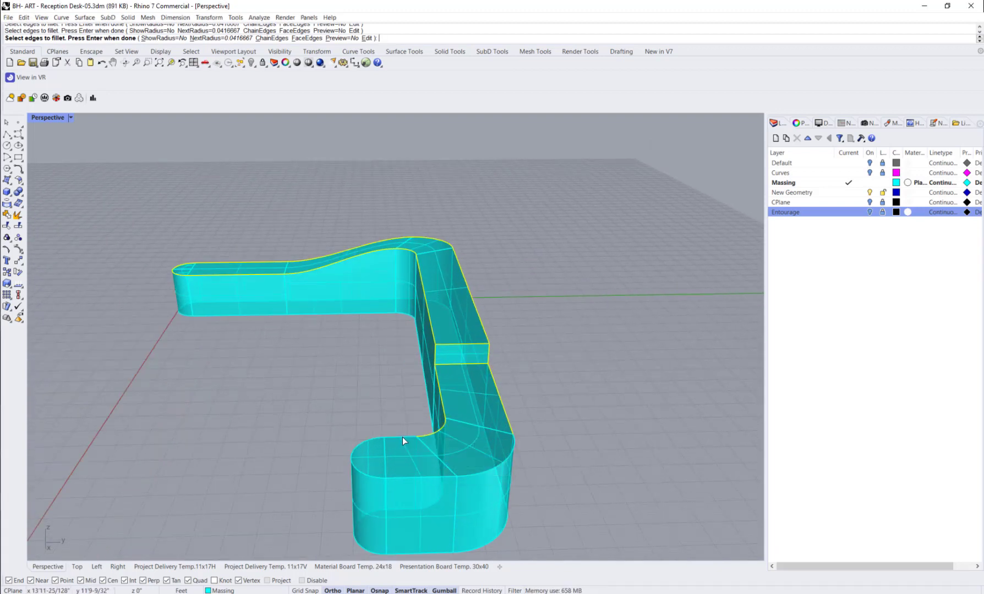
pyautogui.click(411, 477)
pyautogui.moveTo(339, 174); pyautogui.dragTo(314, 182, button='right')
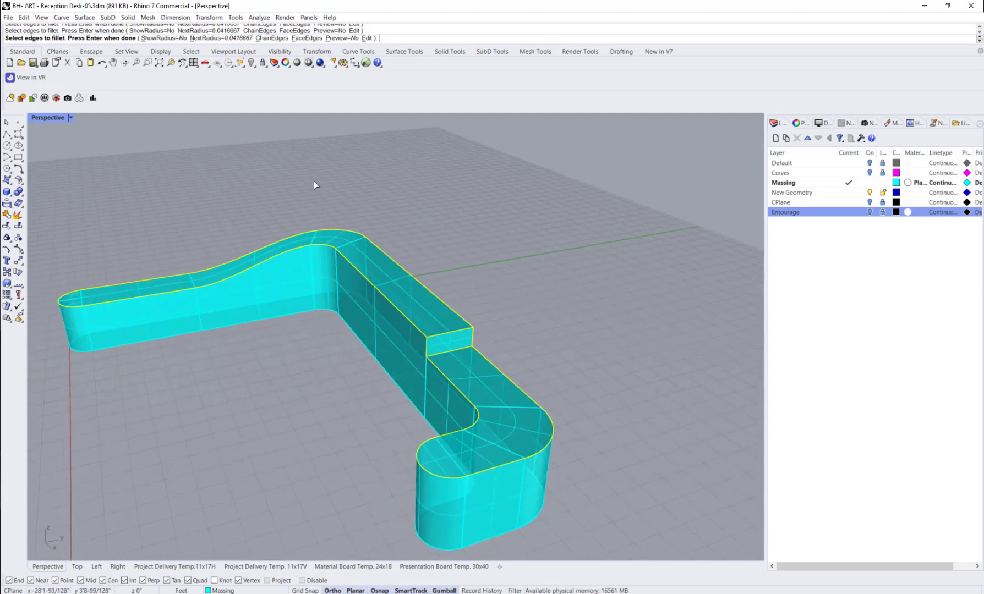
# Step: Show the radius on the selected edges and apply the 1/2-inch fillet to all of them
pyautogui.click(159, 38)
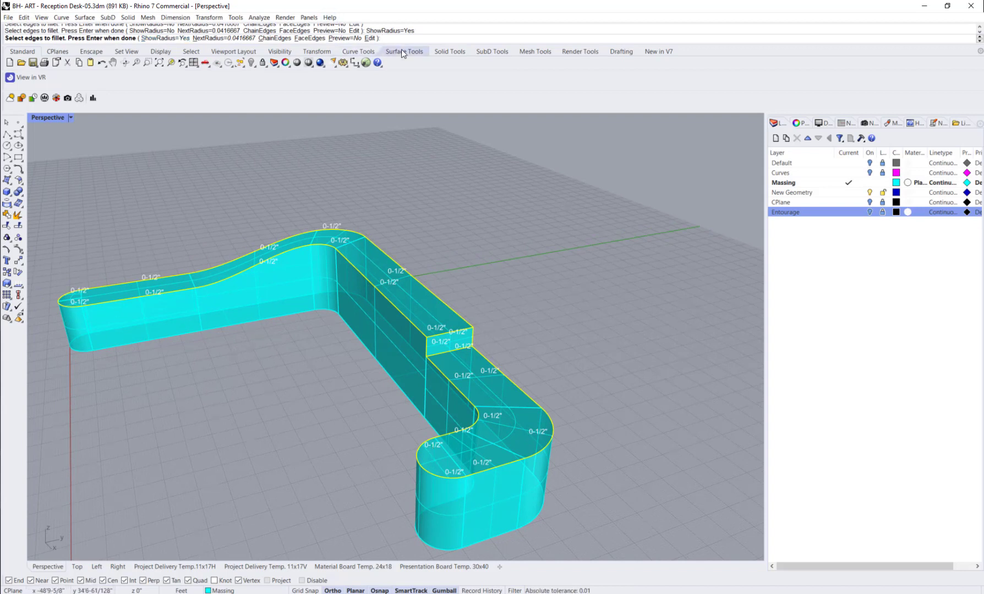
pyautogui.press('Return')
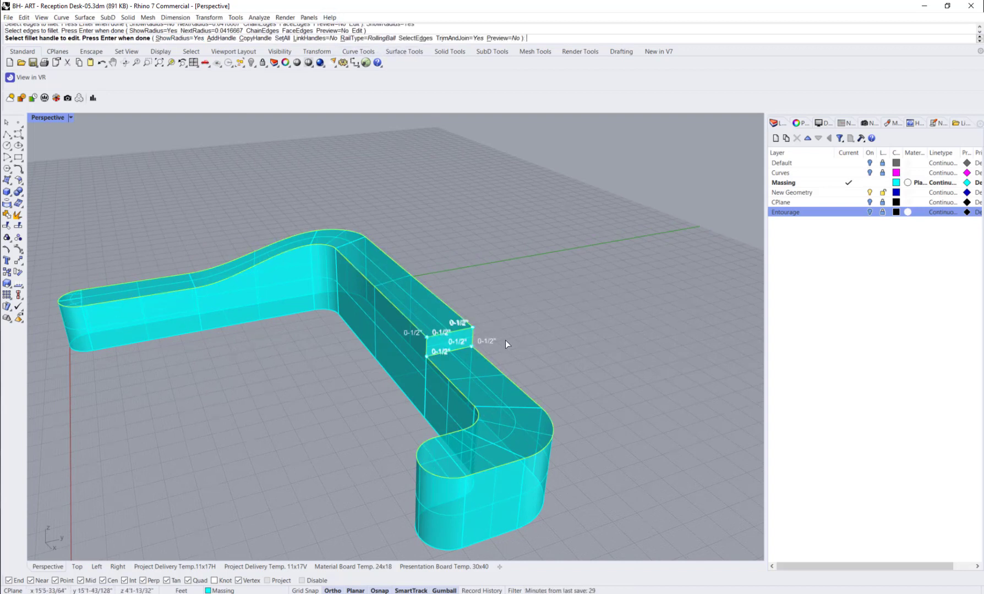
pyautogui.press('Return')
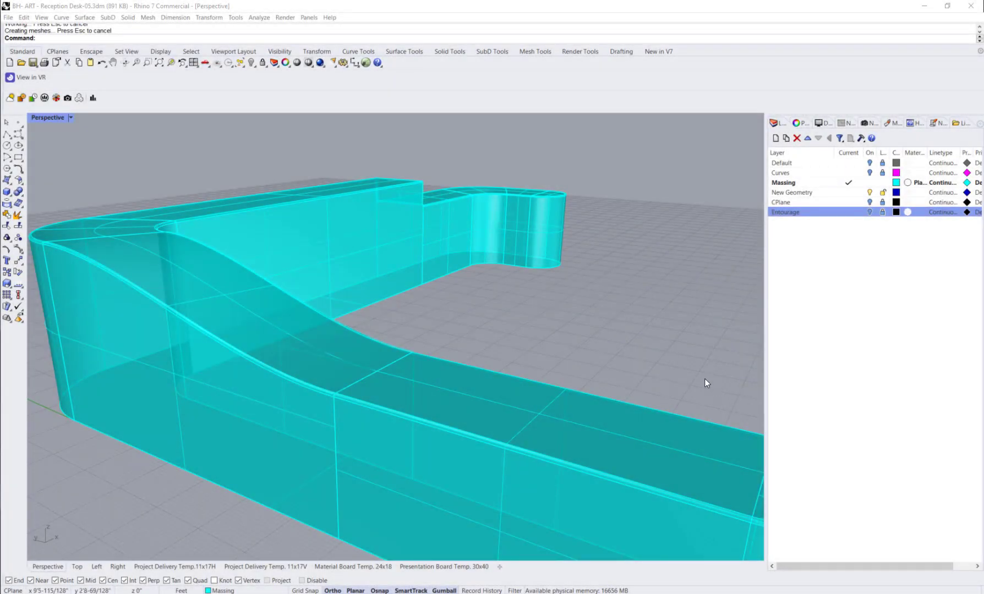
pyautogui.scroll(-4, 715, 385)
pyautogui.moveTo(734, 395); pyautogui.dragTo(620, 393, button='right')
pyautogui.keyDown('shift'); pyautogui.moveTo(502, 443); pyautogui.dragTo(515, 434, button='right'); pyautogui.keyUp('shift')
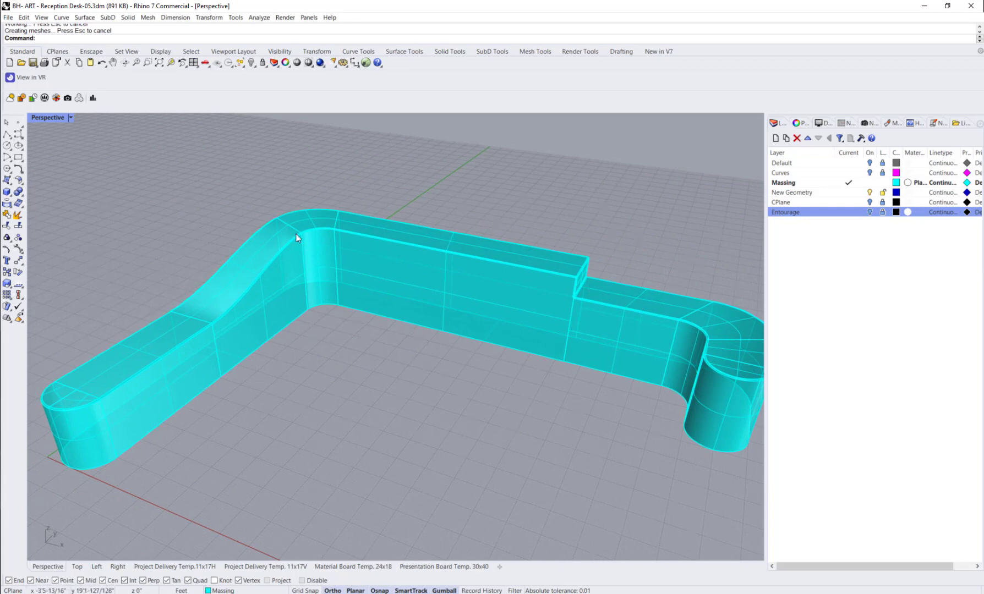
pyautogui.moveTo(66, 416); pyautogui.dragTo(286, 396, button='right')
pyautogui.moveTo(469, 264); pyautogui.dragTo(481, 340, button='right')
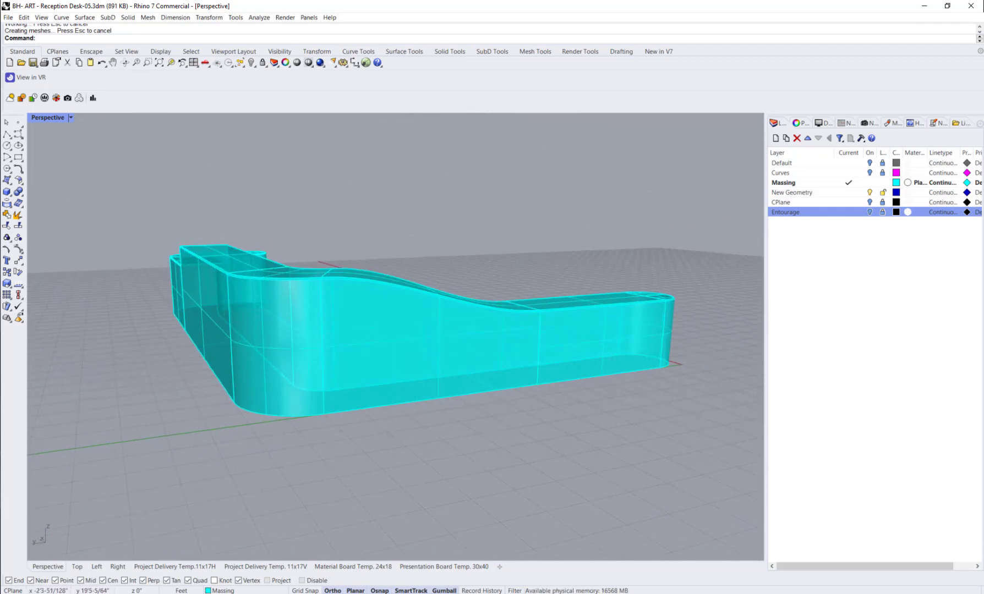
pyautogui.moveTo(657, 263); pyautogui.dragTo(455, 307, button='right')
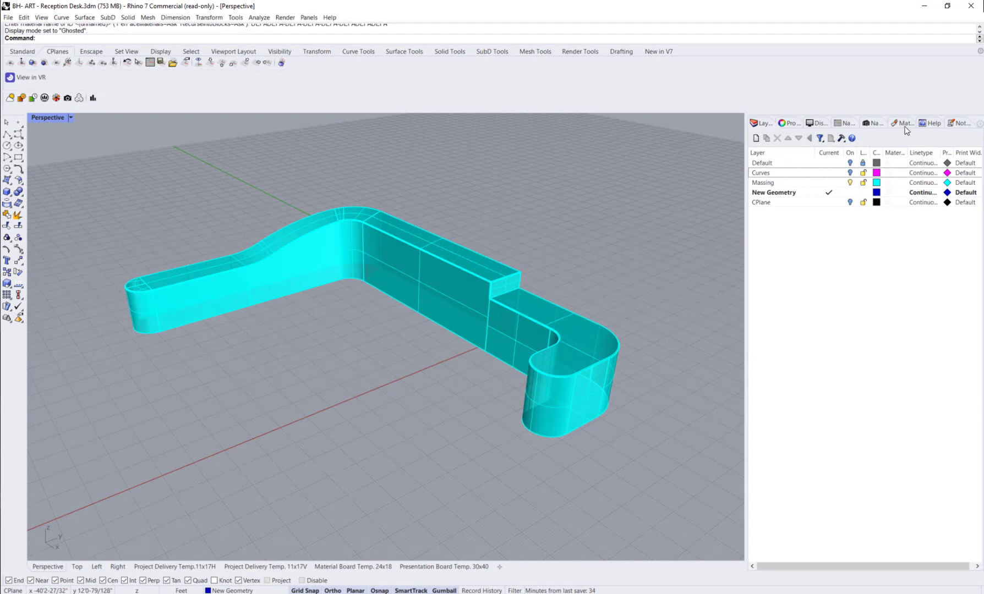
# Step: Assign the Metal_Galvanized material to only the top surface of the rounded section beyond the step, and show the Perspective view in Arctic mode
pyautogui.click(902, 125)
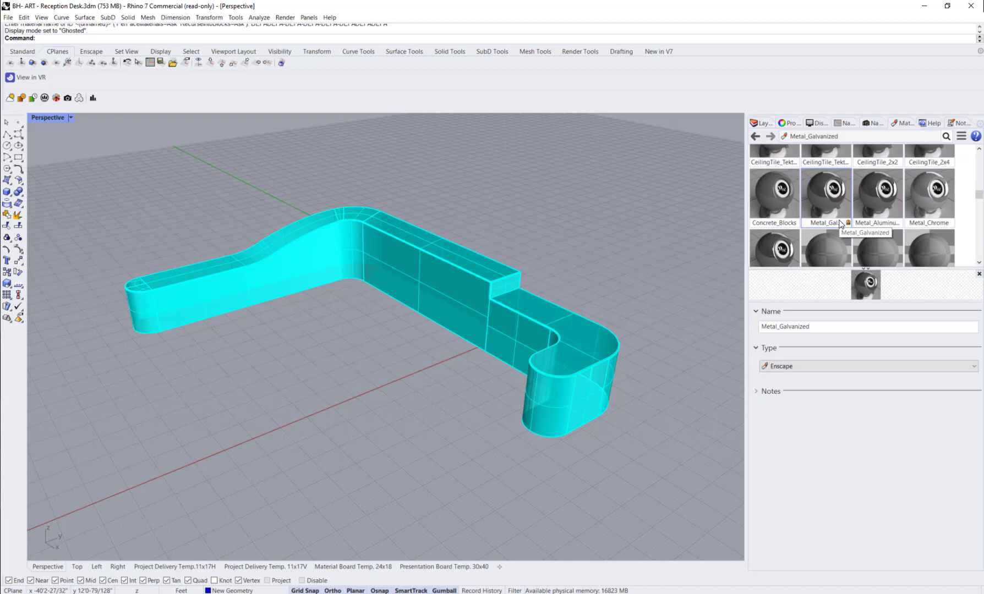
pyautogui.click(554, 366)
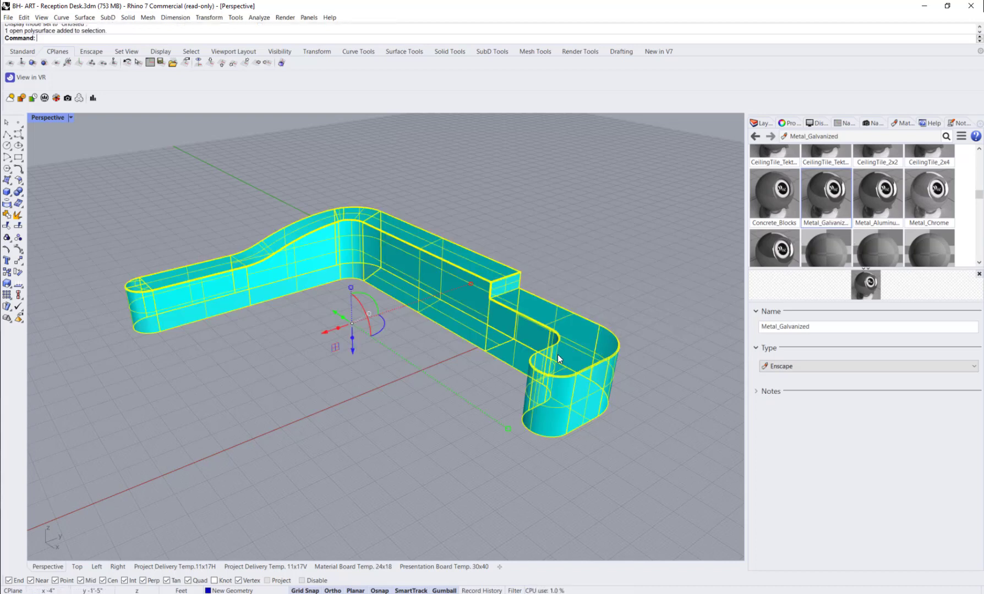
pyautogui.click(562, 455)
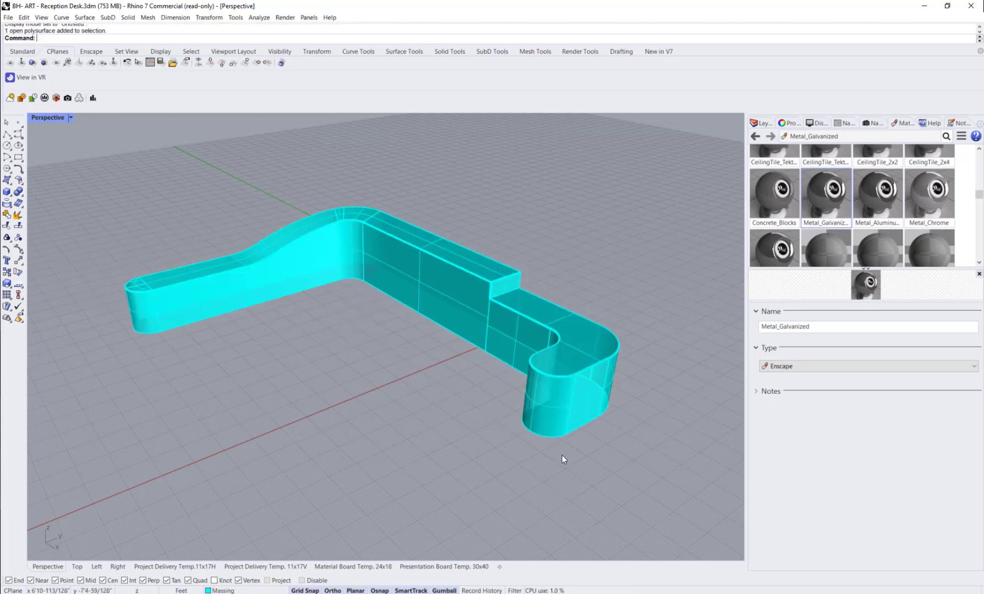
pyautogui.keyDown('ctrl'); pyautogui.keyDown('shift'); pyautogui.click(570, 347); pyautogui.keyUp('shift'); pyautogui.keyUp('ctrl')
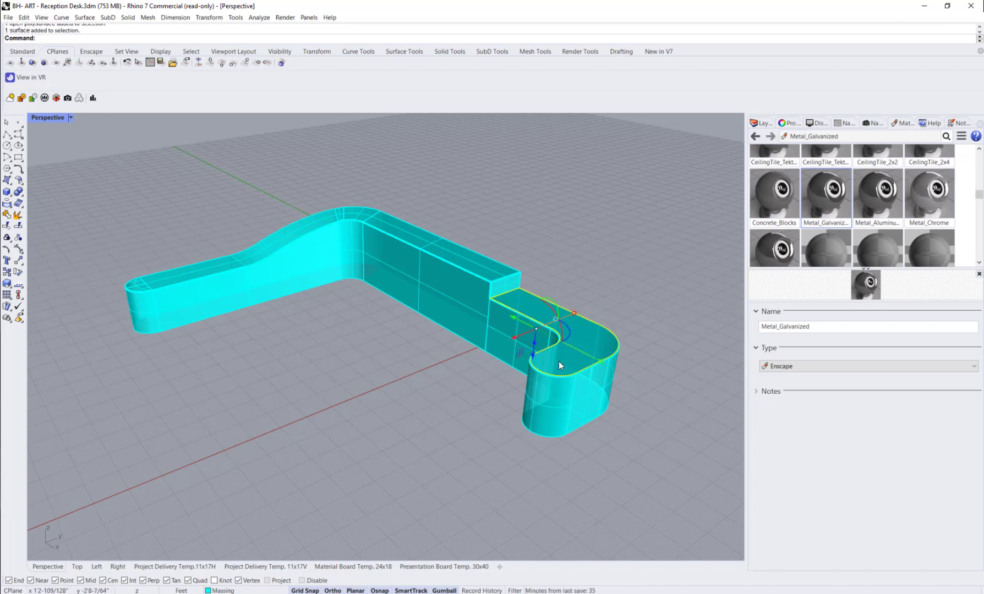
pyautogui.rightClick(827, 196)
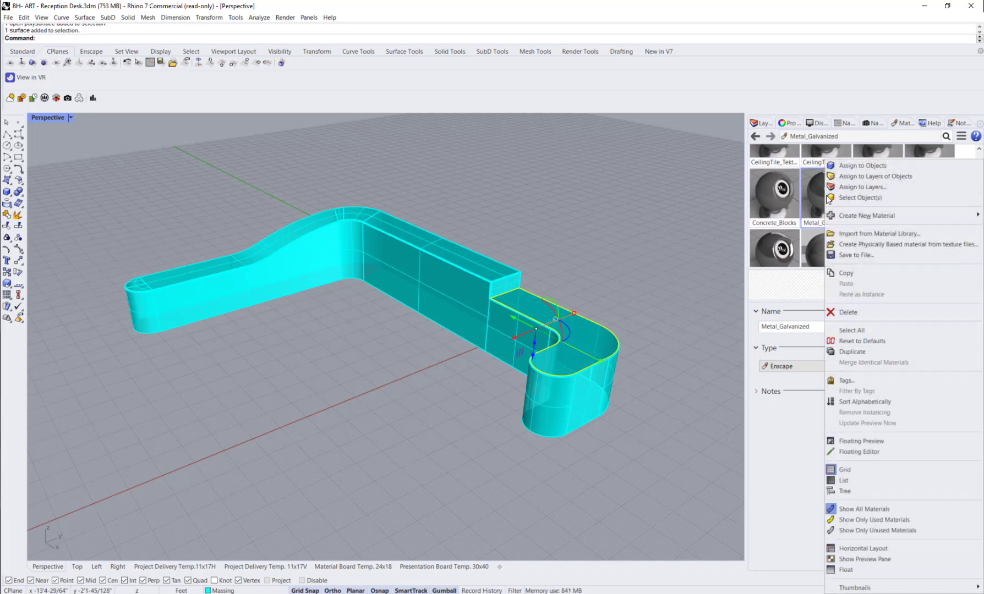
pyautogui.click(853, 167)
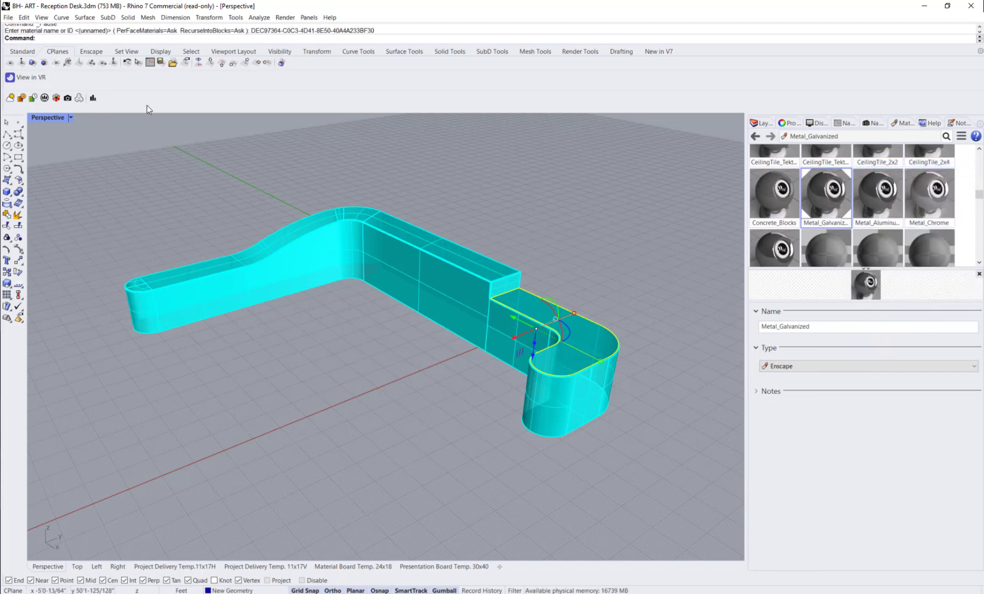
pyautogui.click(70, 117)
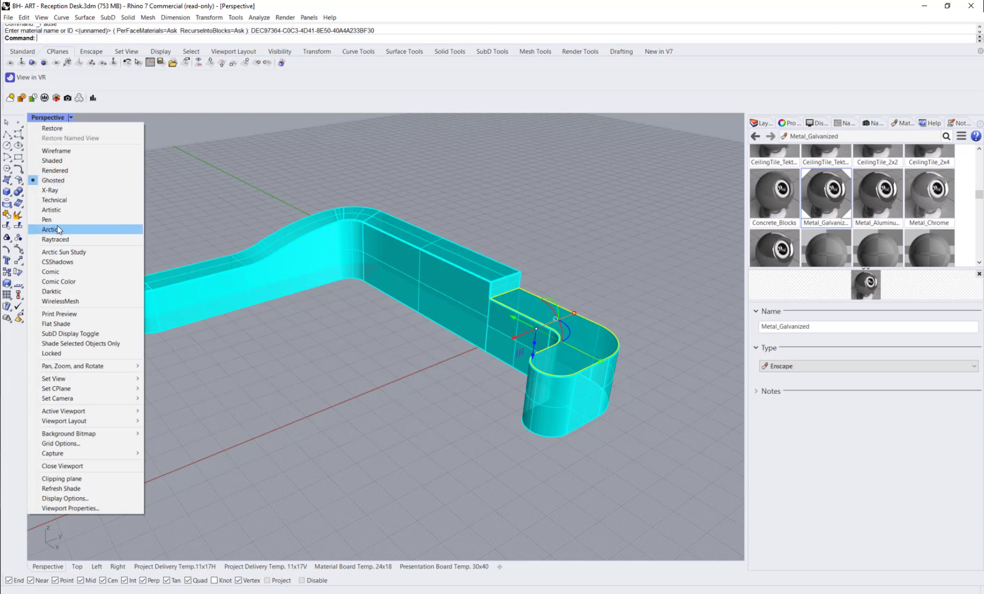
pyautogui.click(60, 229)
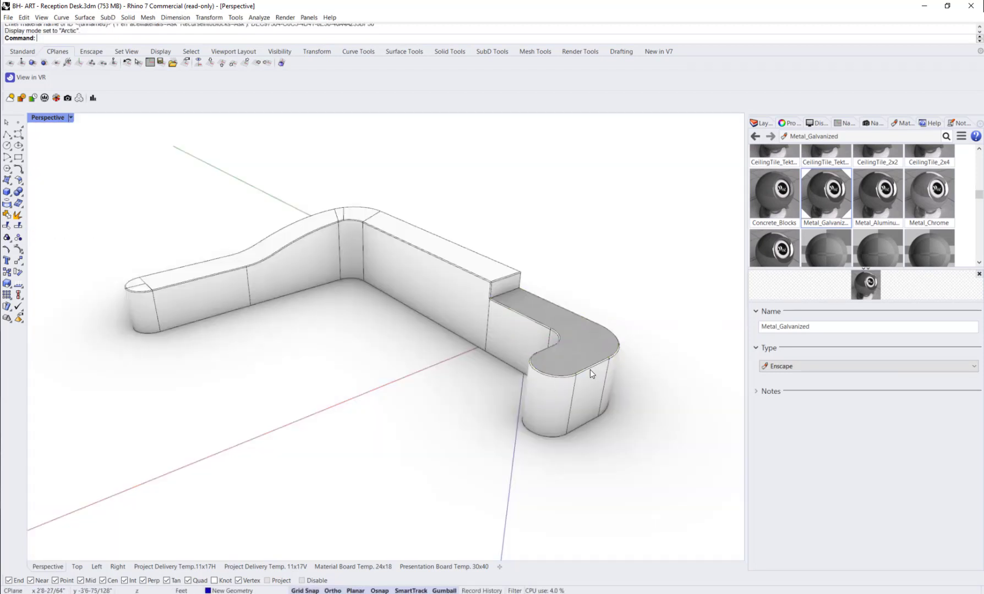